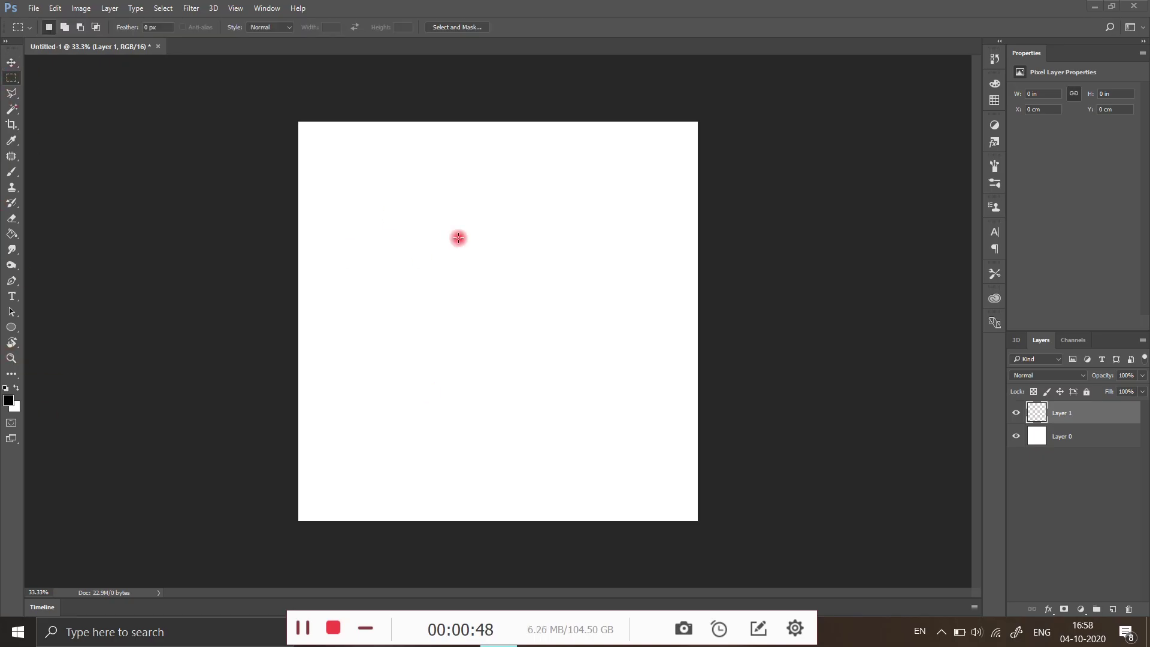
Fill a tall bar of about 1.48 × 7.1 cm with black on Layer 1 and duplicate the layer twice
key(alt+BackSpace)
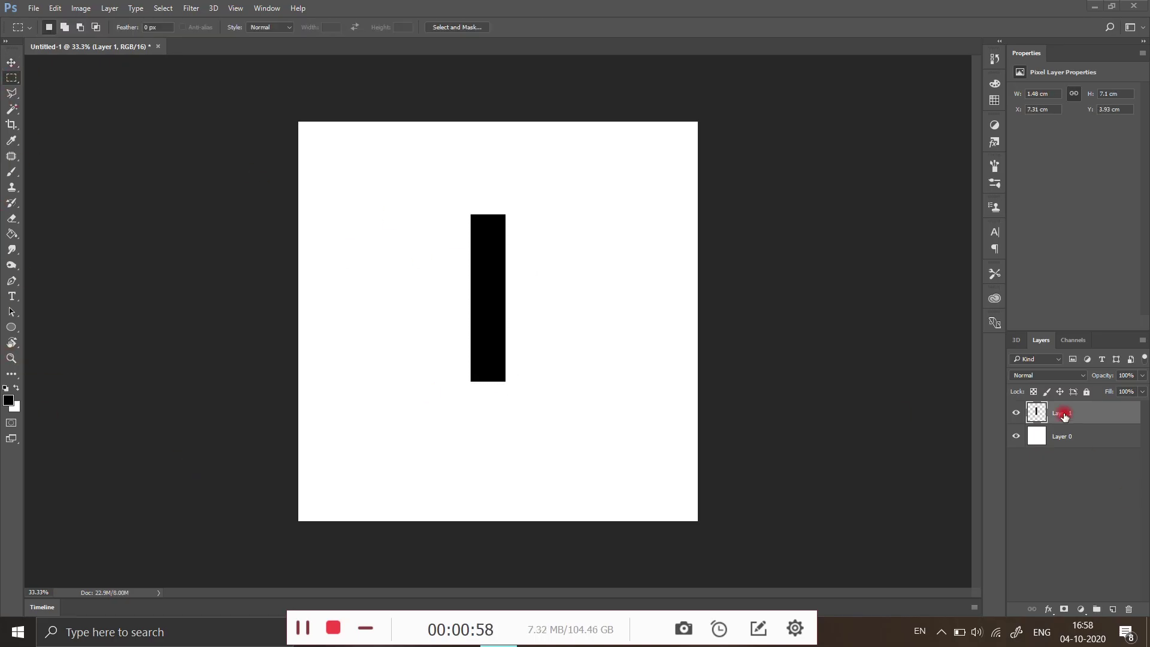
key(ctrl+j)
key(ctrl+j)
Rotate the two duplicated bars 45° in opposite directions about their centre so they cross the original bar
click(1064, 435)
key(ctrl+t)
drag(521, 203, 579, 242)
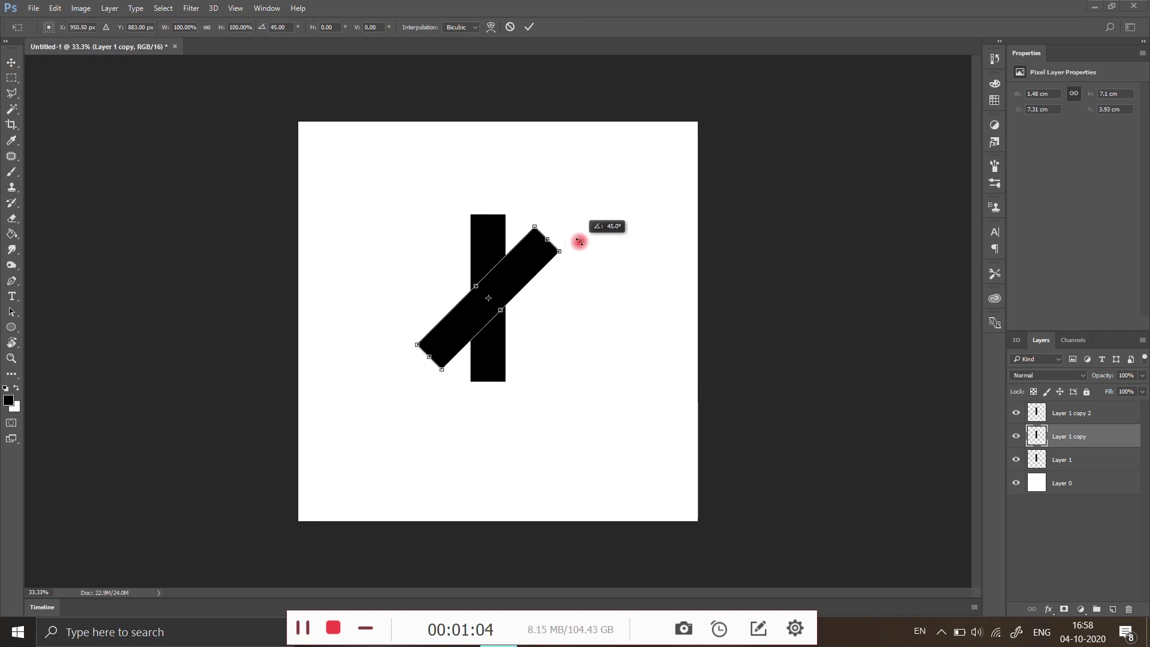
click(1066, 417)
key(ctrl+t)
drag(474, 198, 602, 193)
key(Return)
Rotate all three bar layers together by 90° and move the symbol up to the canvas's upper centre
shift+click(1081, 463)
key(ctrl+t)
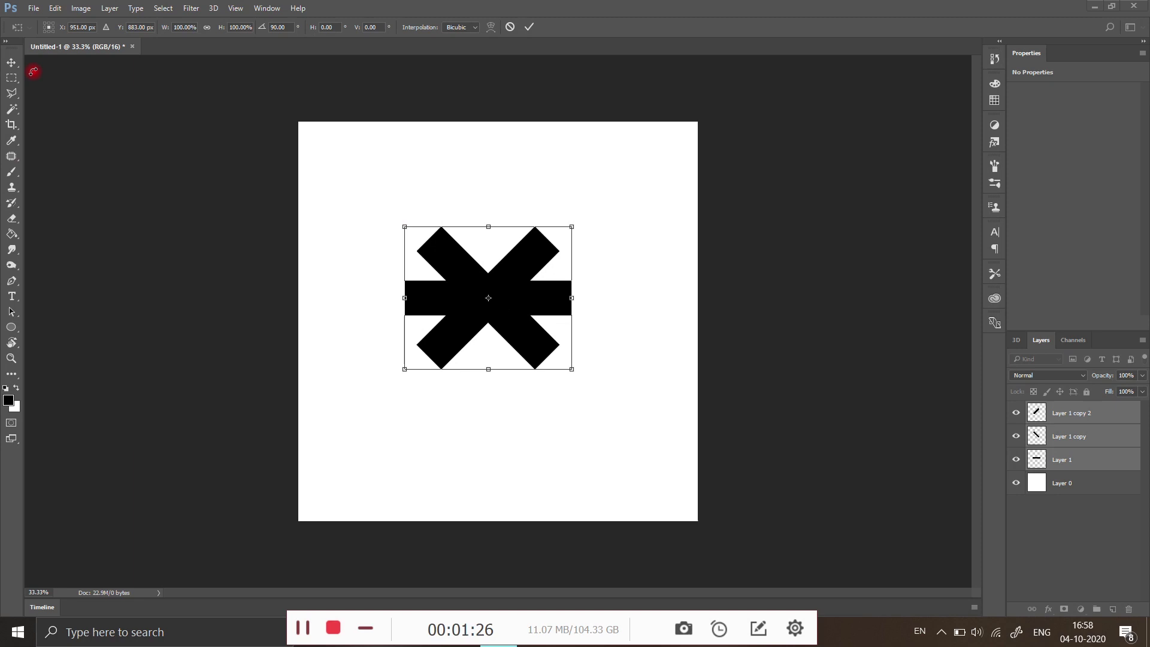
click(12, 62)
key(Return)
drag(516, 305, 506, 256)
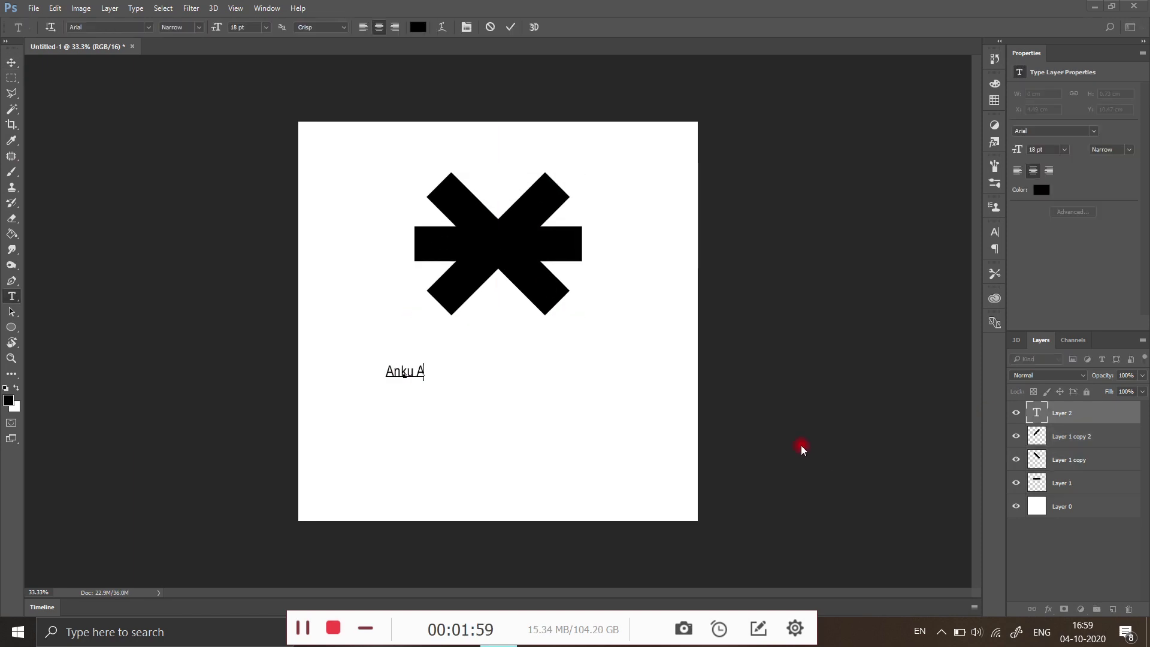
Enlarge the brand name text below the symbol to about 66.8 pt and set its font to Bauhaus 93
click(14, 63)
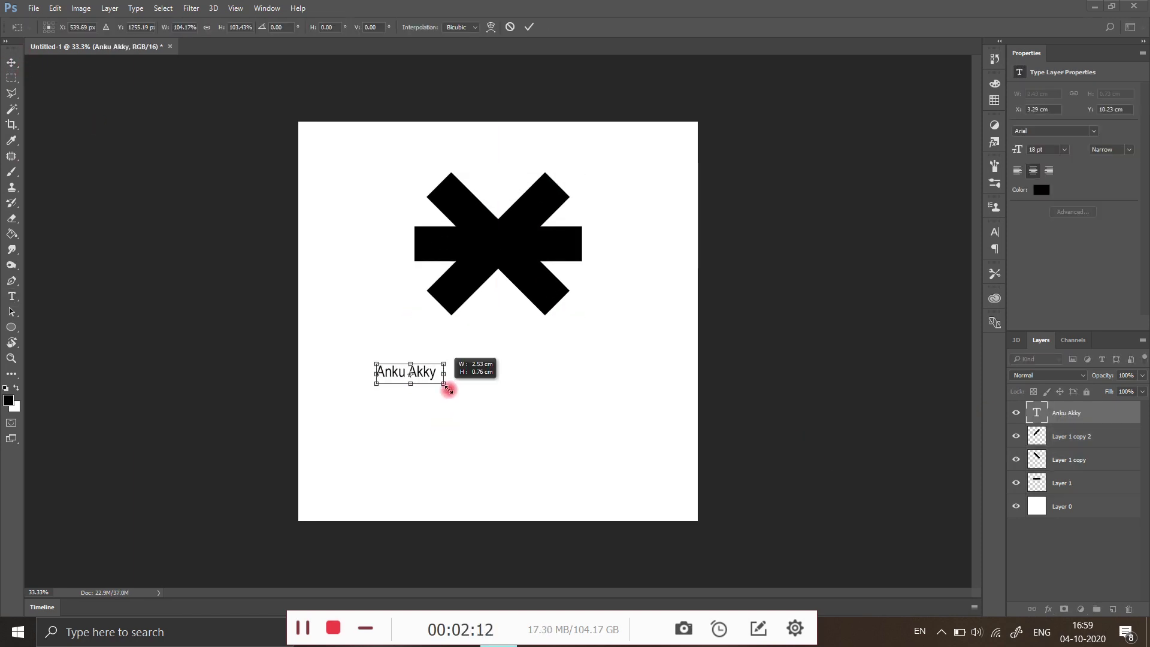
drag(449, 380, 597, 352)
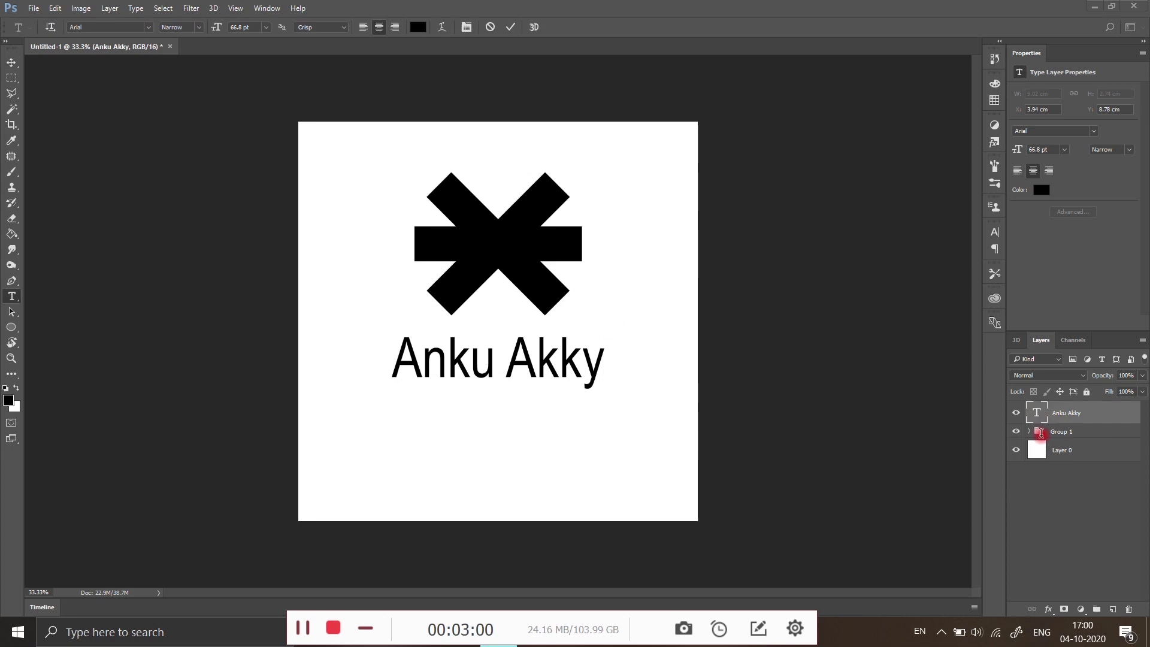
key(ctrl+a)
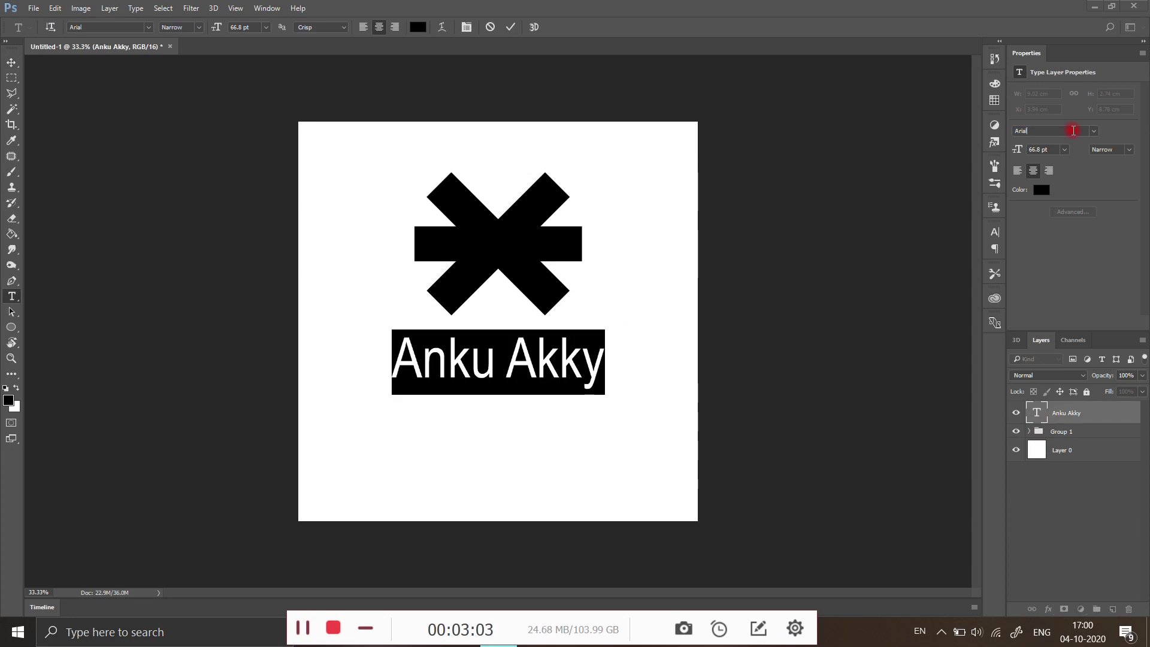
click(1093, 131)
scroll(1017, 366, up, 6)
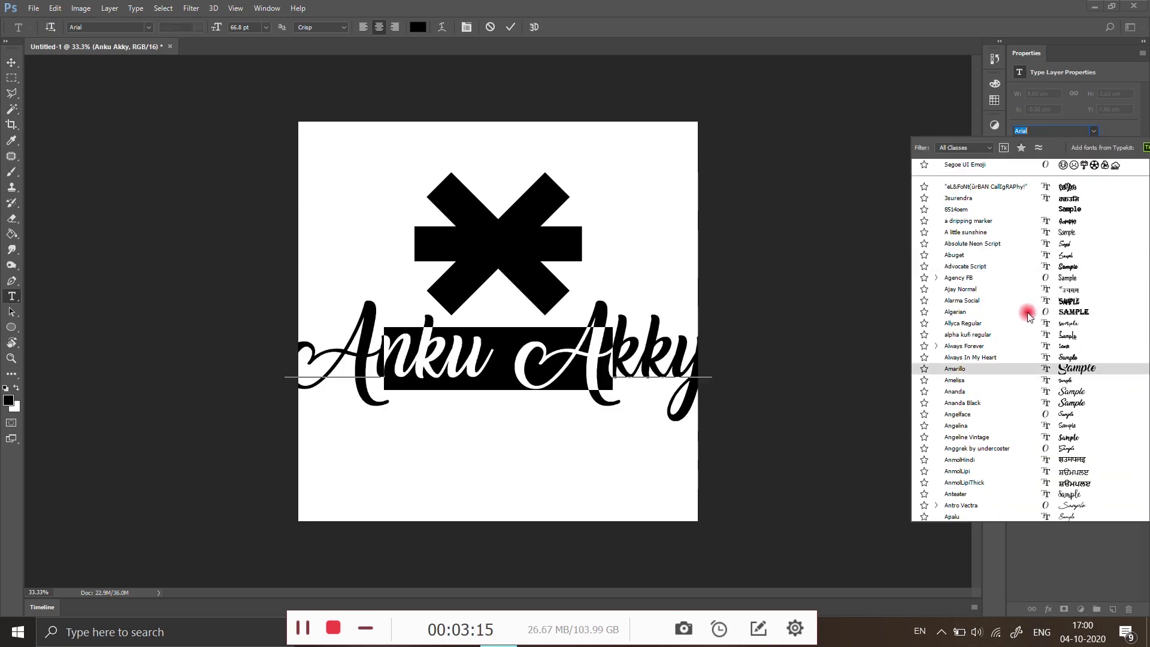
scroll(1022, 511, down, 5)
click(1004, 492)
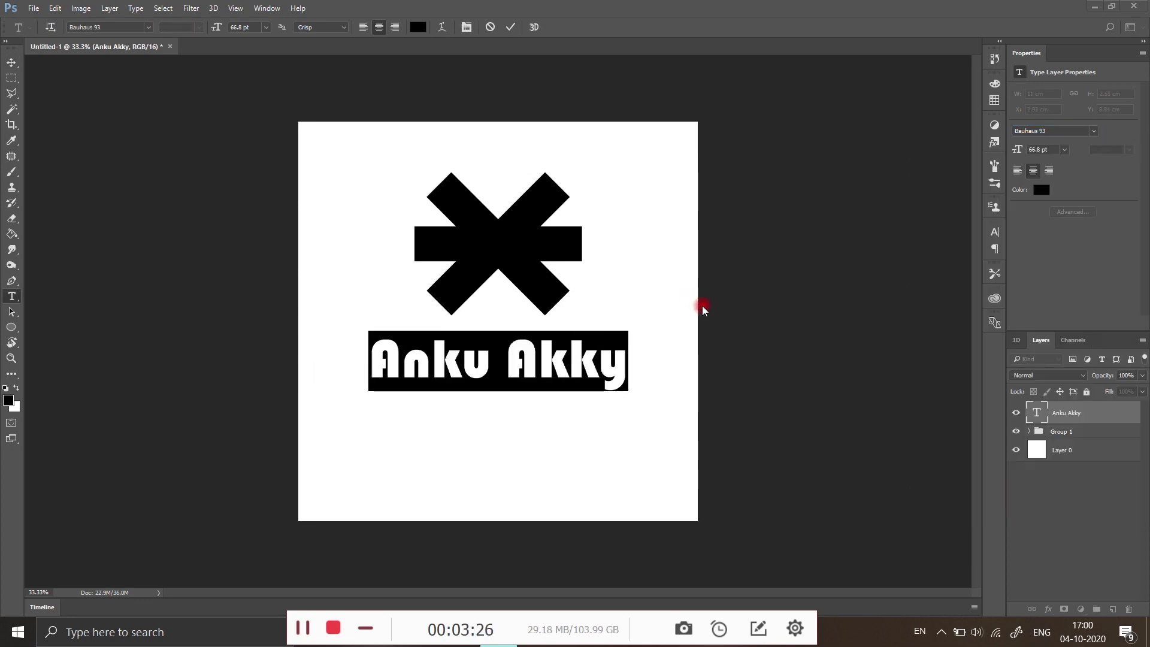
Apply Faux Bold and All Caps to the whole brand name text
double_click(499, 369)
key(ctrl+a)
click(995, 231)
click(865, 323)
click(894, 323)
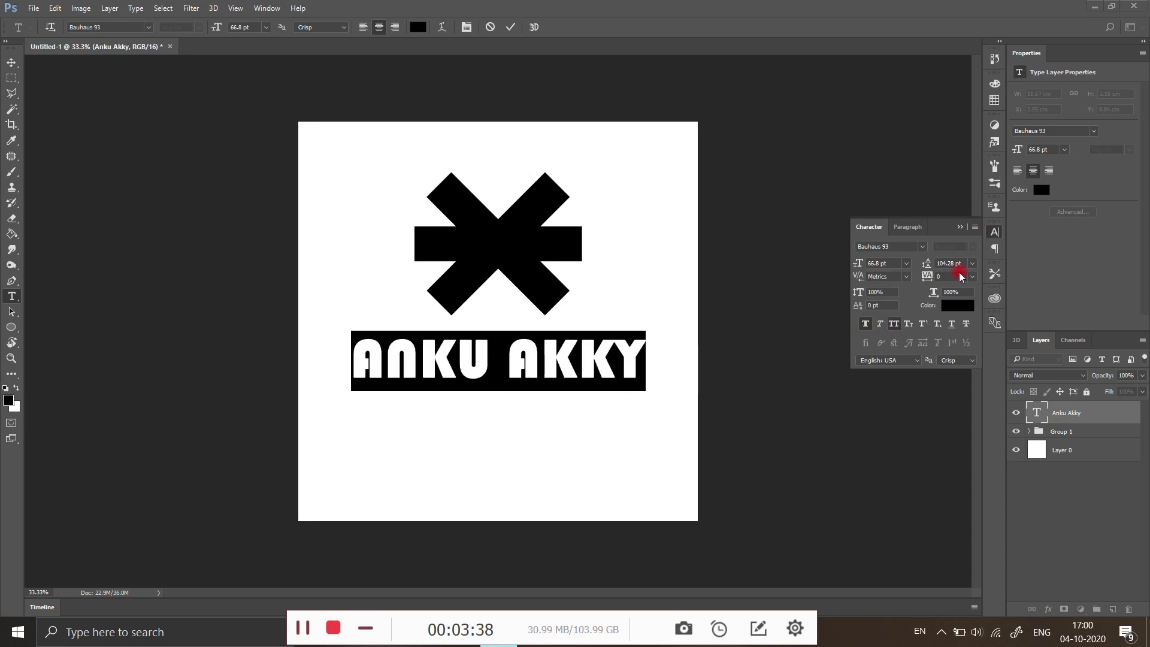
Set the brand name text's tracking to -25 and commit the edit
click(971, 276)
click(976, 375)
click(972, 276)
click(974, 318)
key(ctrl+Return)
key(v)
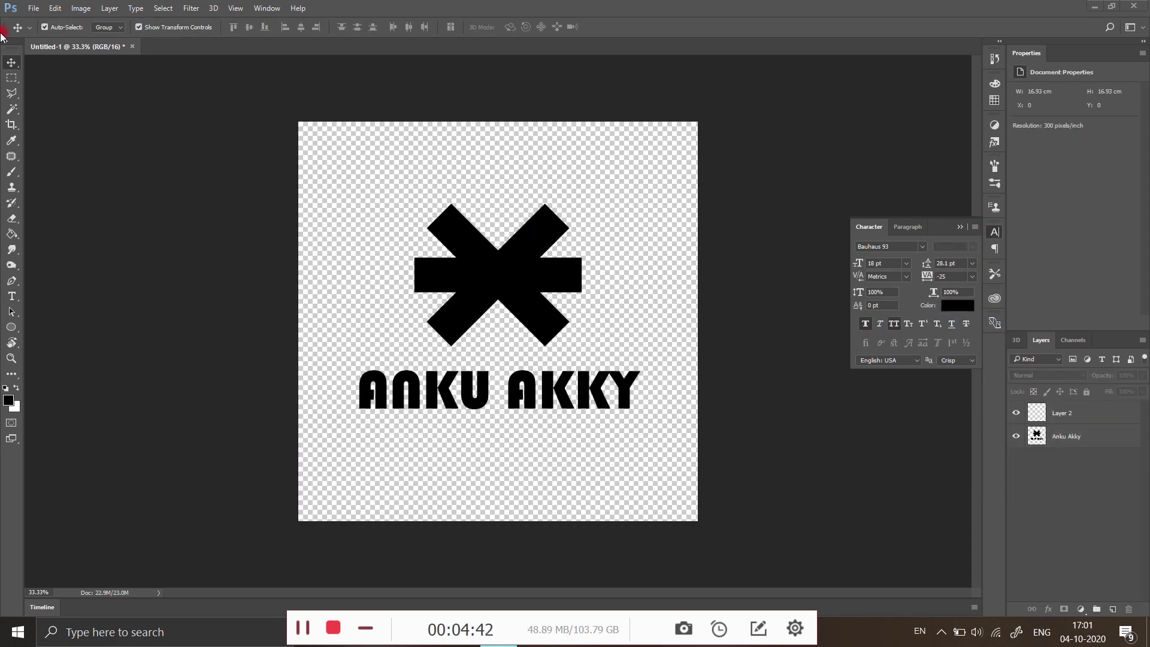
Save the transparent logo to the Desktop as a PNG file named new logo
click(33, 8)
click(54, 173)
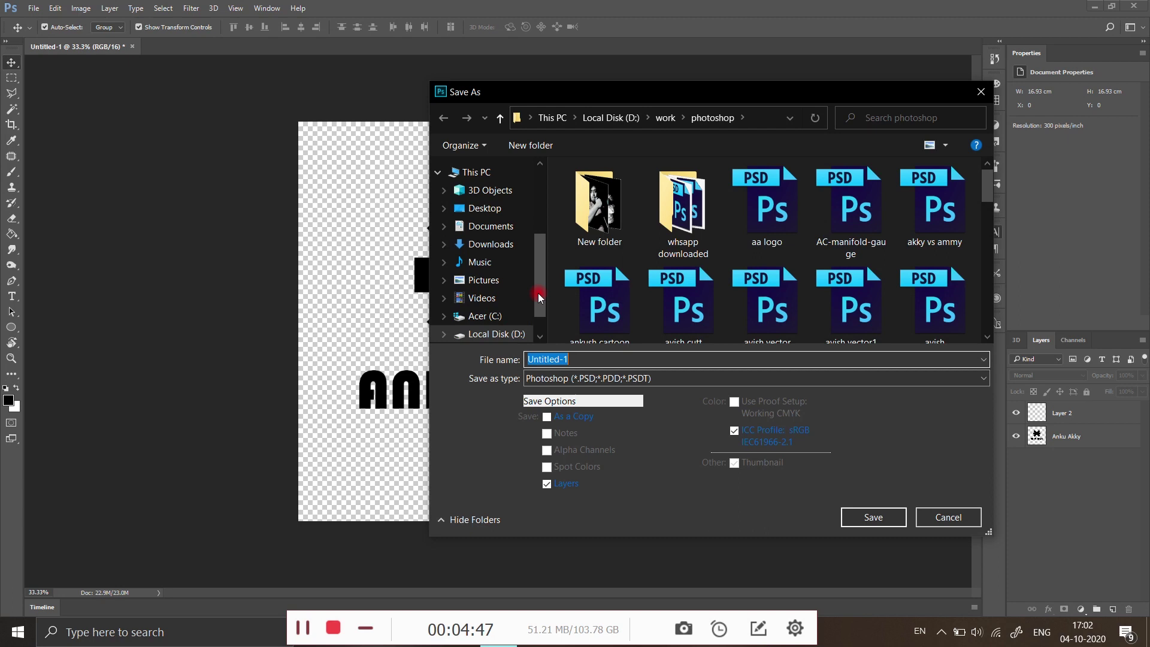
click(575, 378)
click(561, 525)
click(484, 166)
click(575, 378)
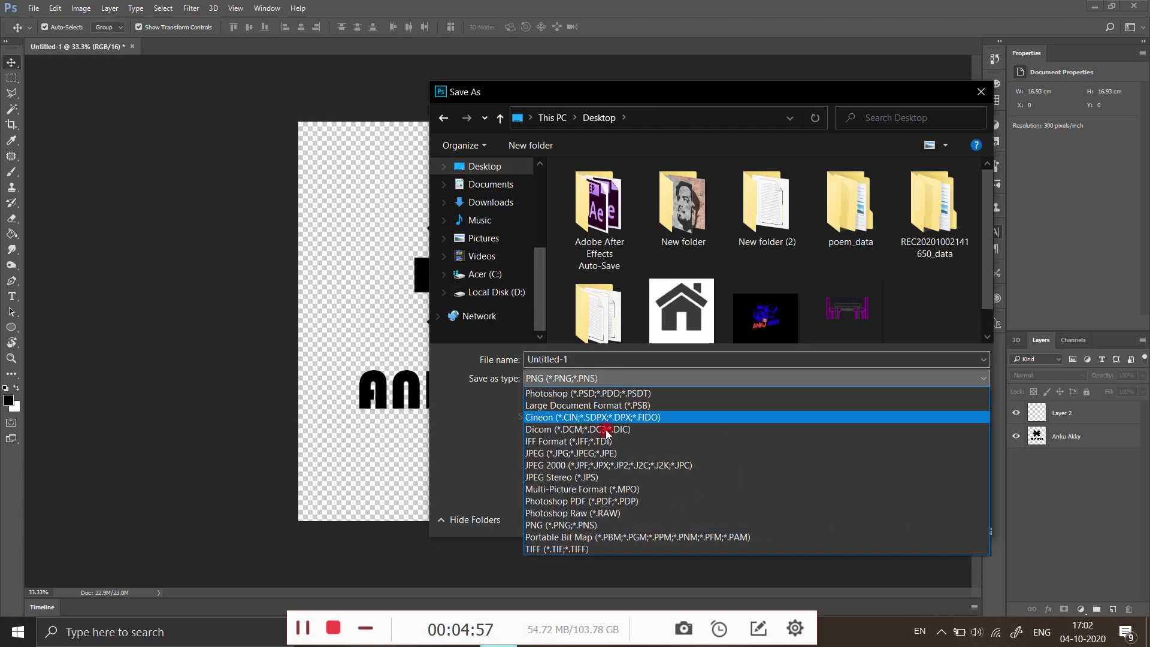
click(621, 357)
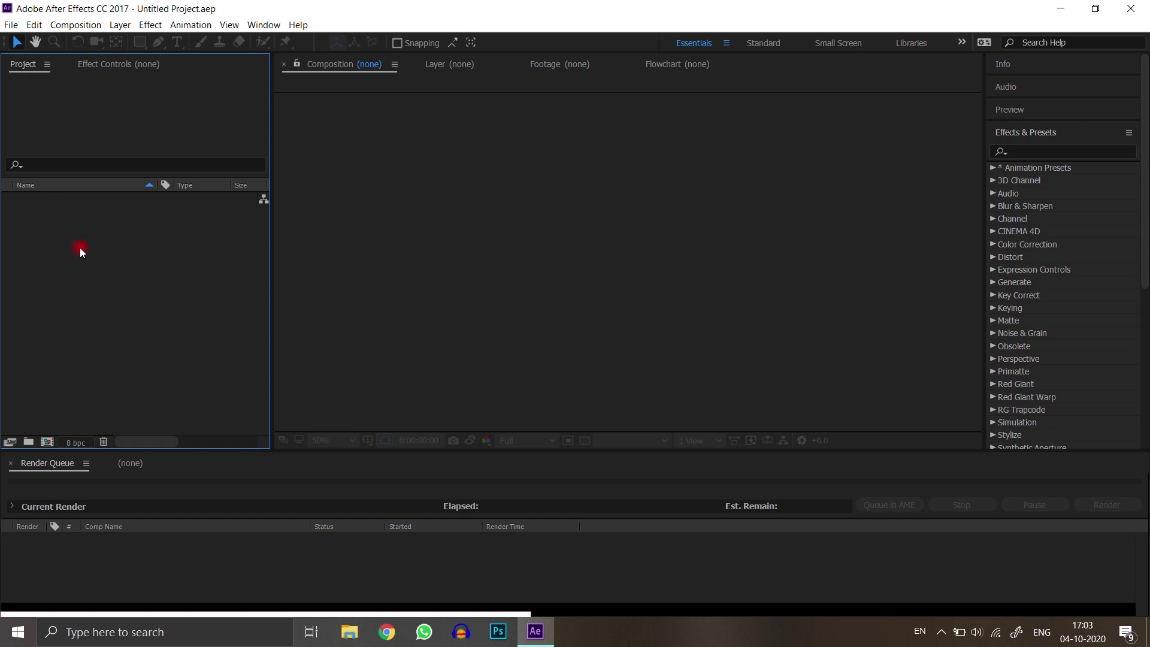
In After Effects, create a new 1920 × 1080 composition with a frame rate of 25 frames per second
right_click(81, 248)
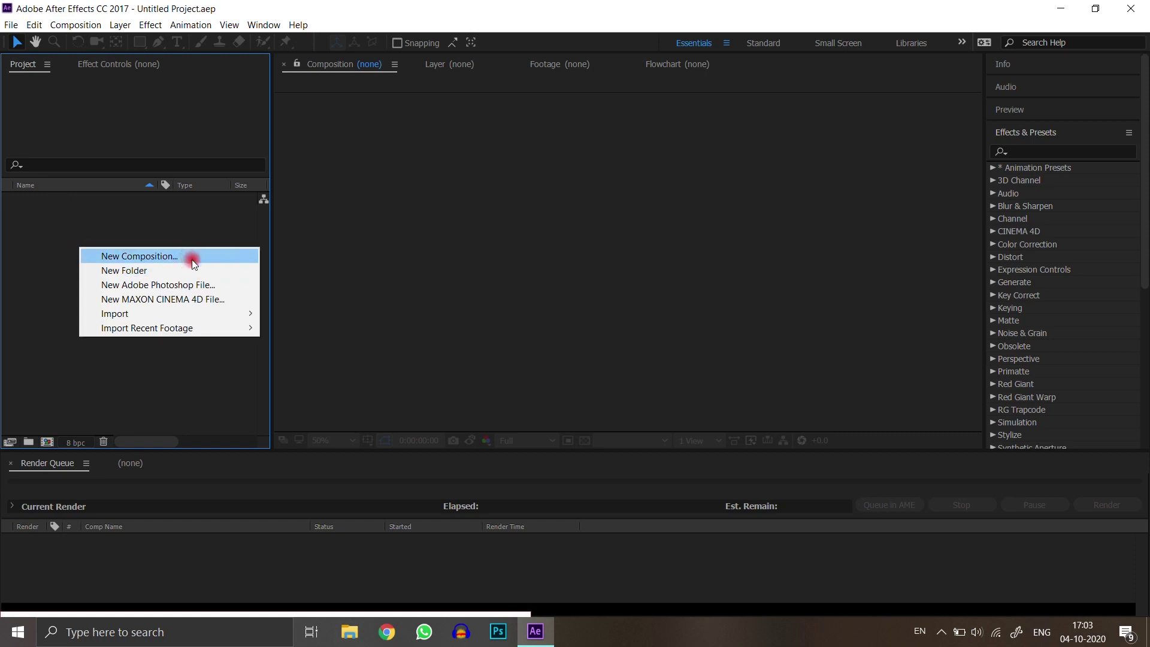
click(191, 256)
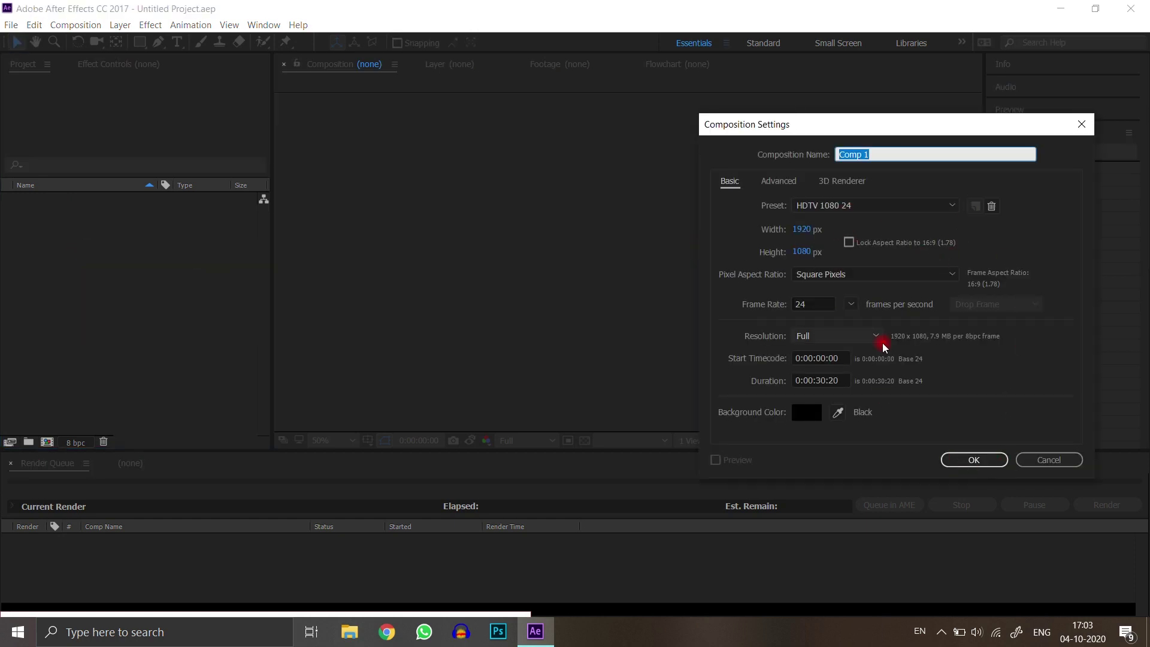
click(859, 308)
click(871, 397)
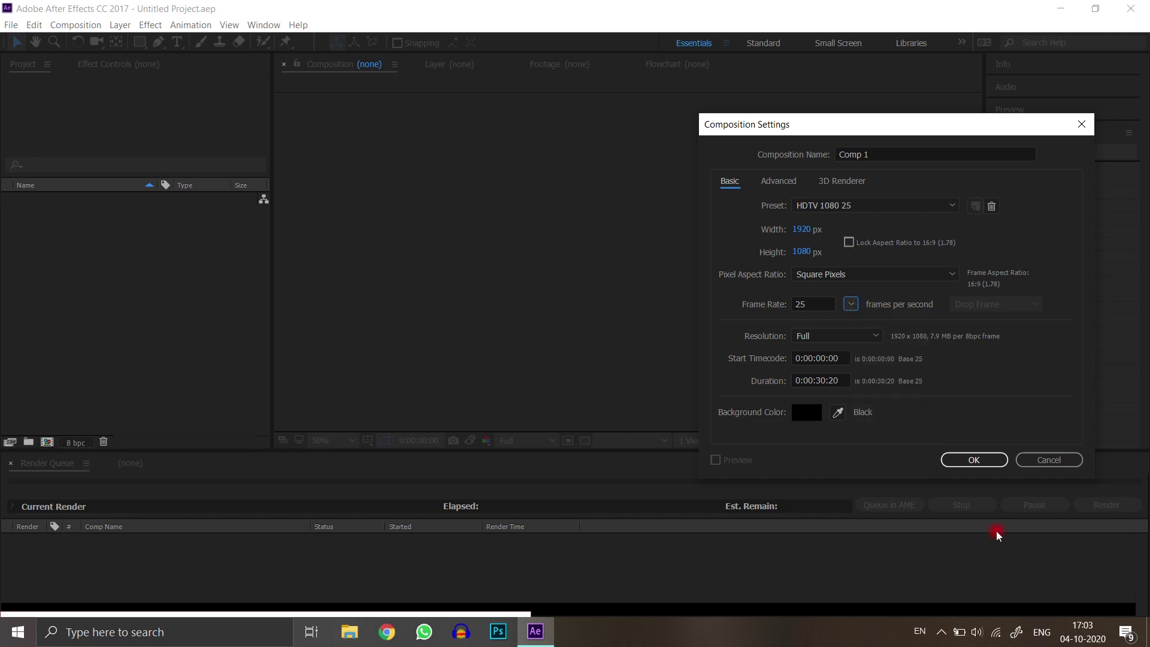
click(962, 459)
Import new logo.png from the Desktop and place it in Comp 1
double_click(58, 174)
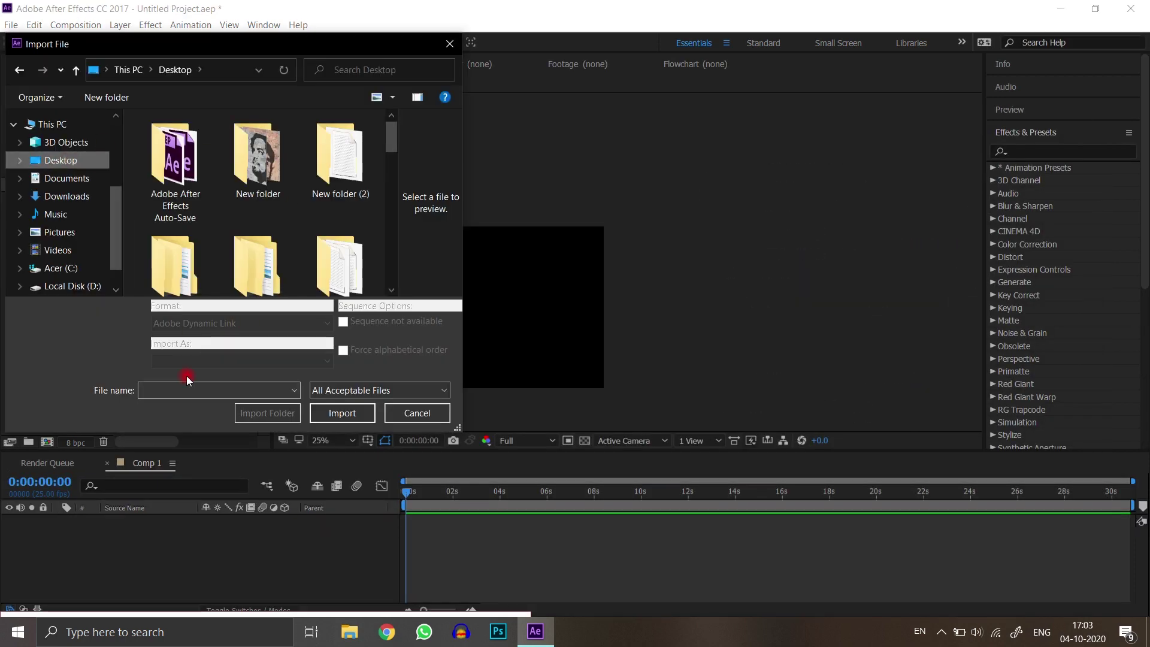
click(198, 390)
text(new)
click(173, 434)
click(342, 413)
drag(63, 216, 446, 307)
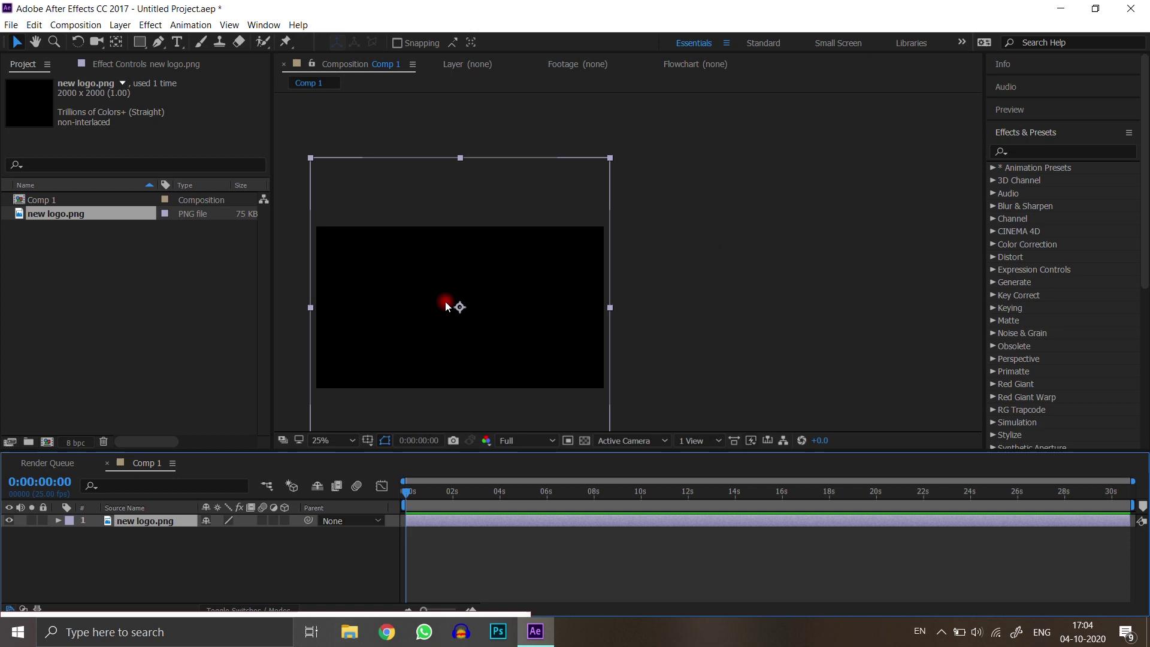
Create a white solid layer in Comp 1
scroll(446, 303, down, 2)
right_click(193, 571)
mouse_move(259, 444)
click(393, 478)
click(372, 497)
click(88, 400)
click(413, 400)
click(426, 541)
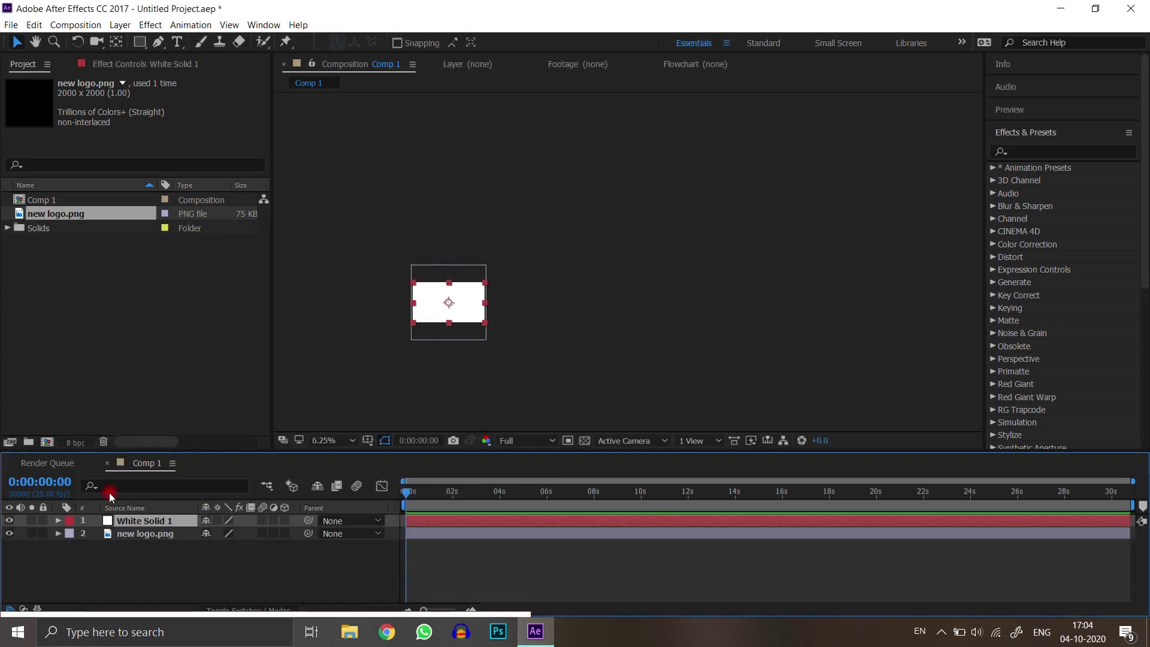
Place the white solid beneath the logo layer and scale the logo down to fit inside the composition frame
drag(124, 520, 127, 536)
click(129, 522)
drag(487, 340, 472, 324)
click(722, 394)
scroll(442, 317, up, 1)
click(333, 440)
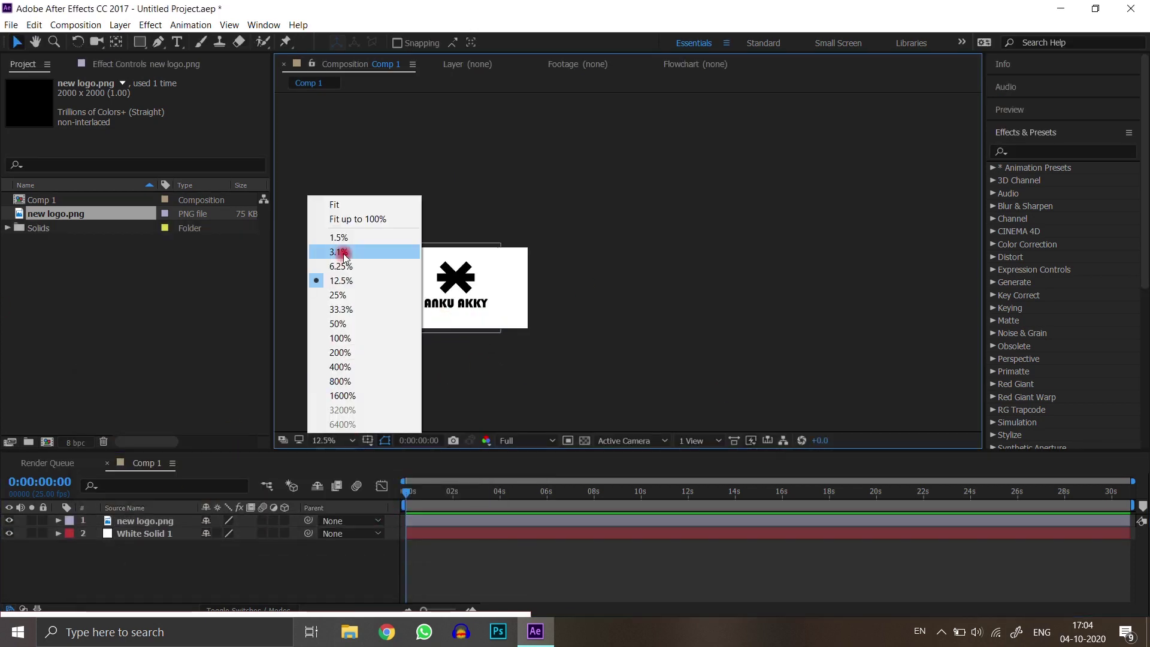
click(357, 218)
click(650, 371)
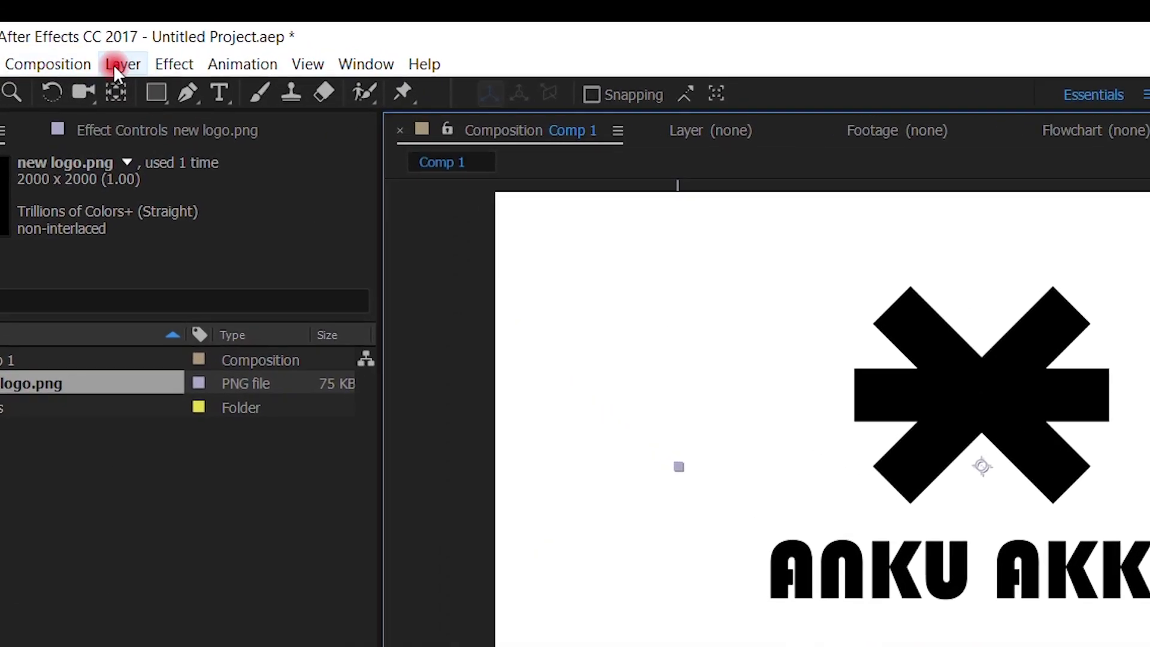
Auto-trace the current frame of the logo layer using the Red channel, applying the result to a new layer
click(113, 64)
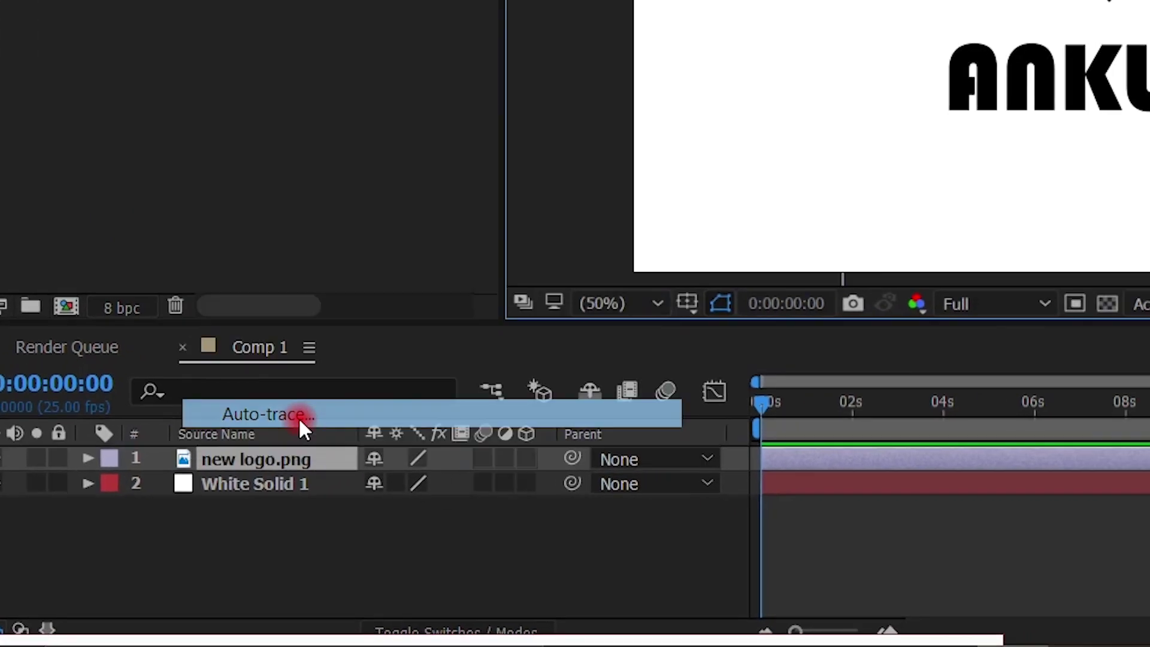
click(299, 418)
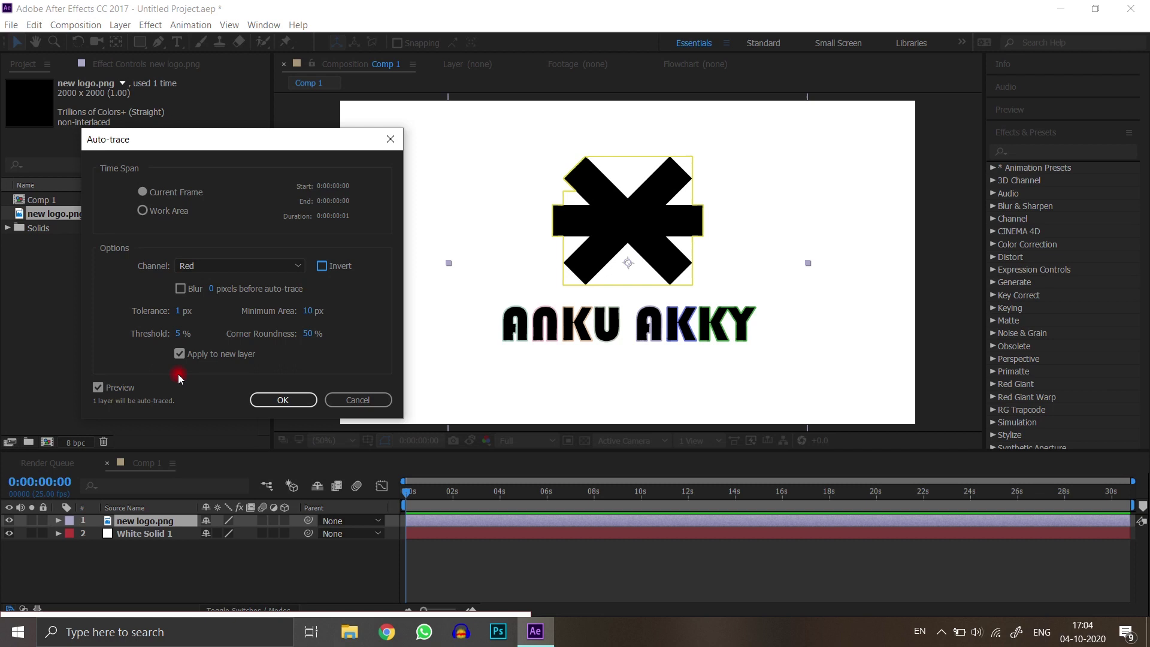
click(179, 355)
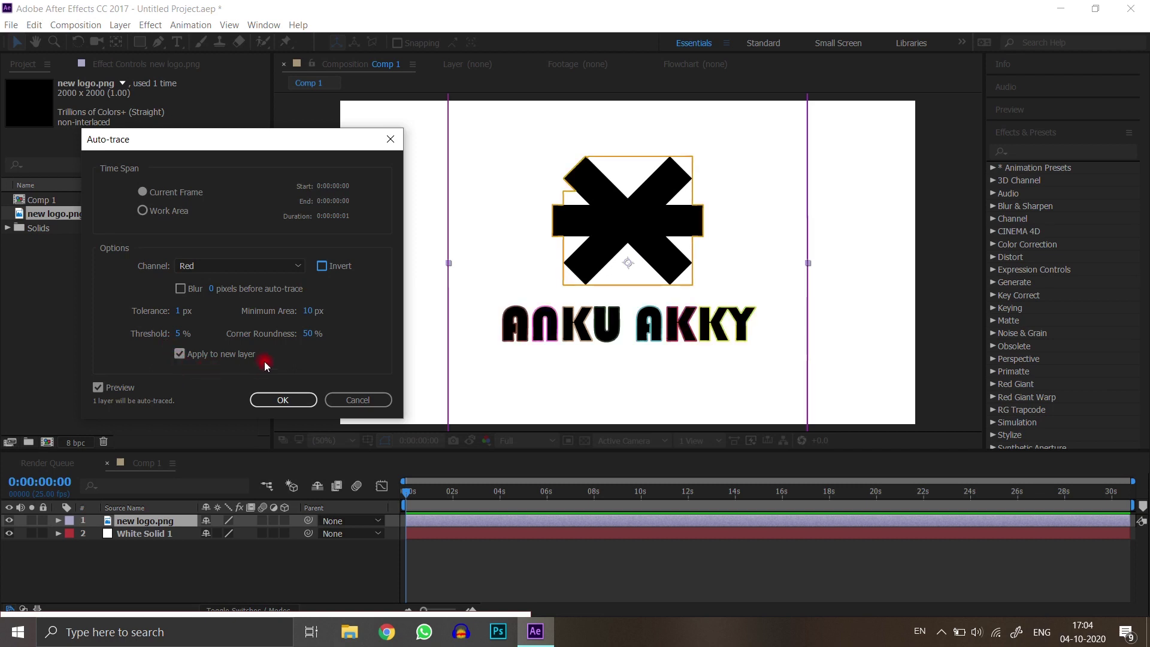
click(283, 400)
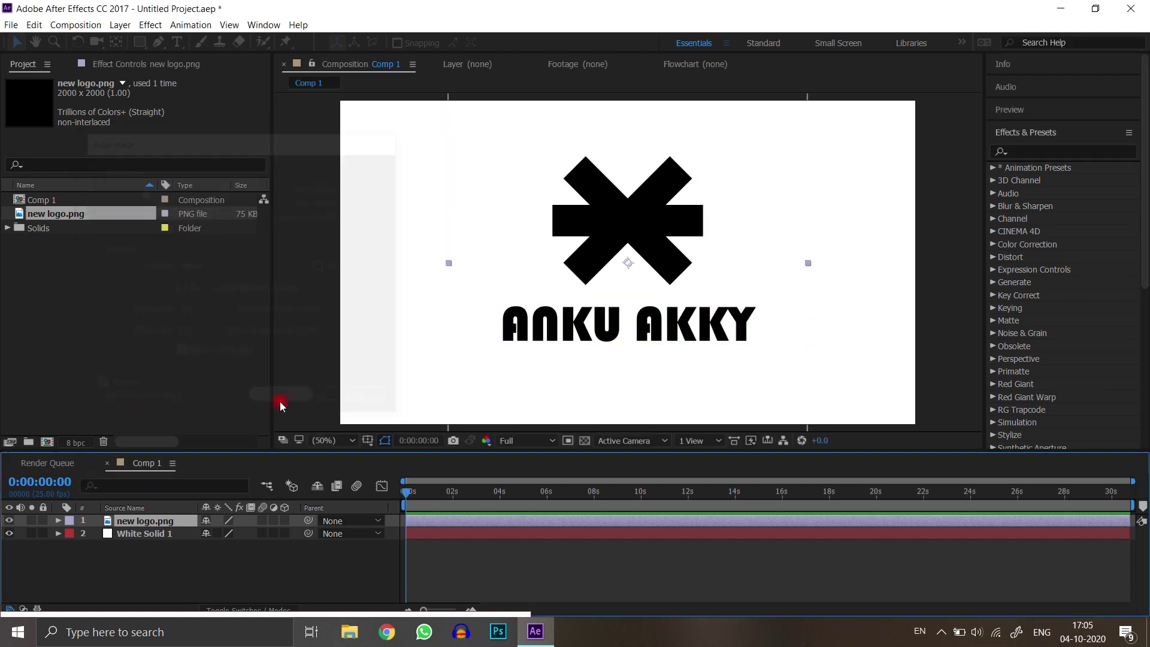
click(165, 573)
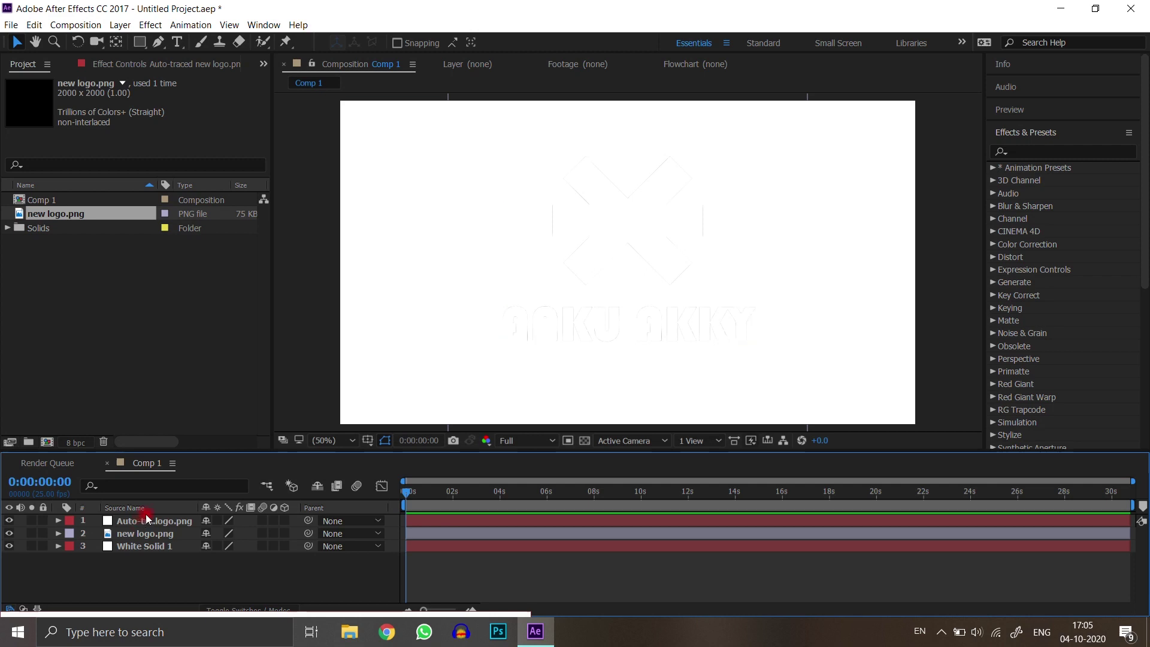
Hide the white solid and original logo layers and rename the auto-traced layer "trace for 3d"
click(9, 546)
double_click(187, 519)
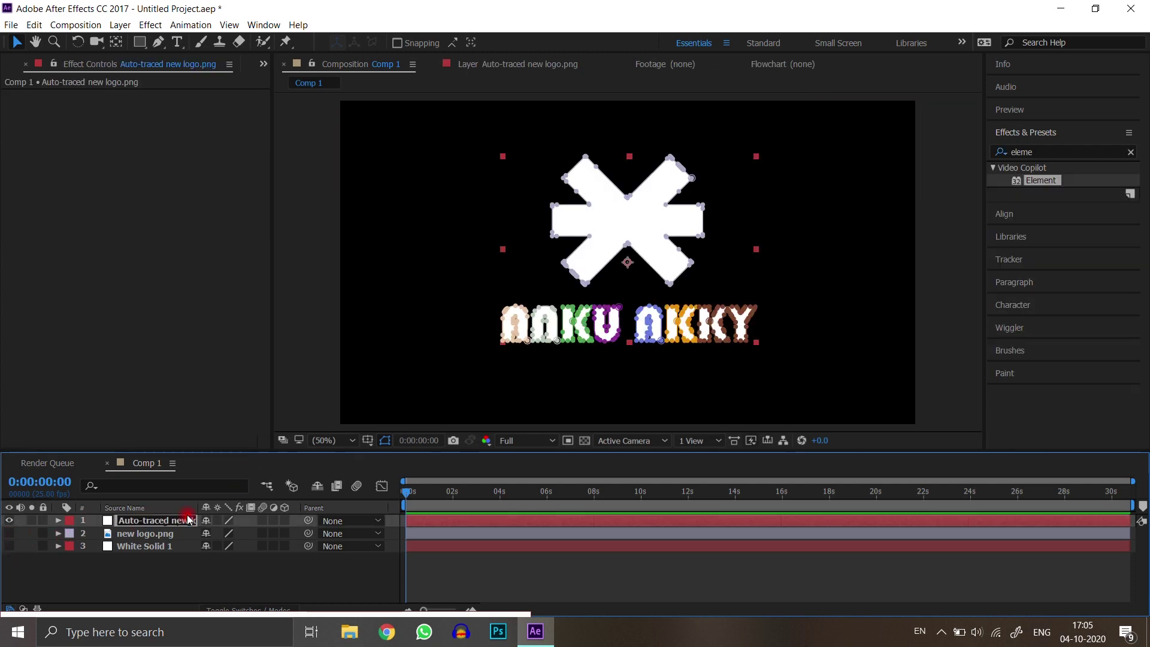
click(187, 561)
Create a red solid layer and place it at the top of the layer stack
right_click(165, 572)
mouse_move(197, 452)
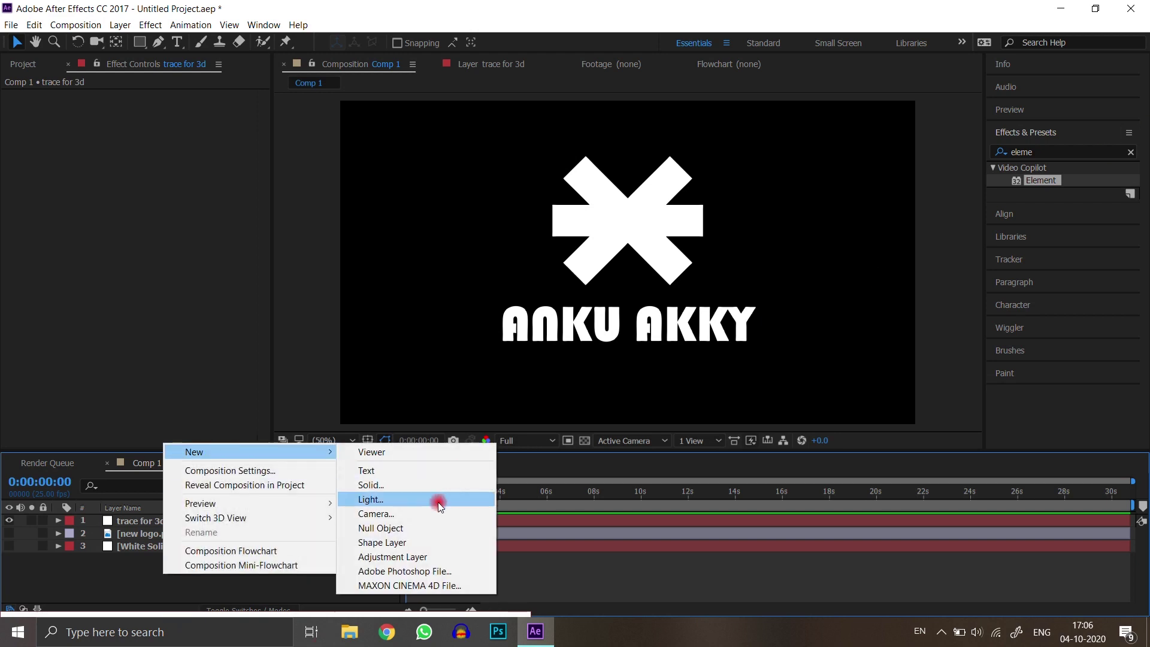
click(428, 486)
click(372, 494)
click(414, 402)
click(431, 541)
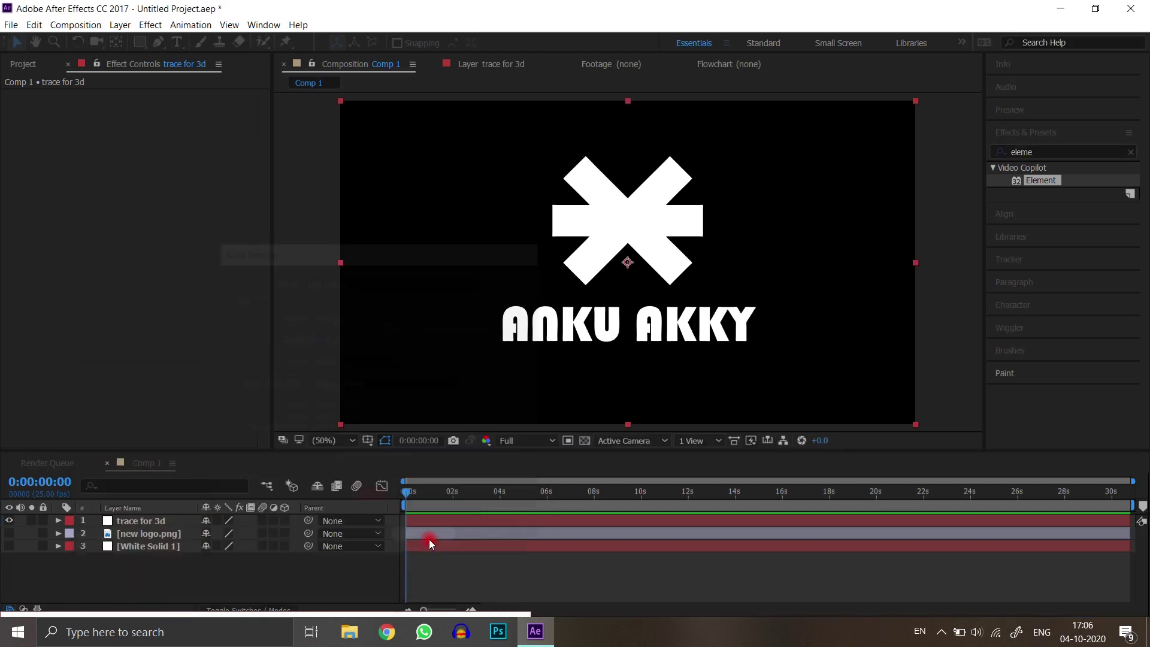
click(145, 546)
drag(144, 546, 144, 520)
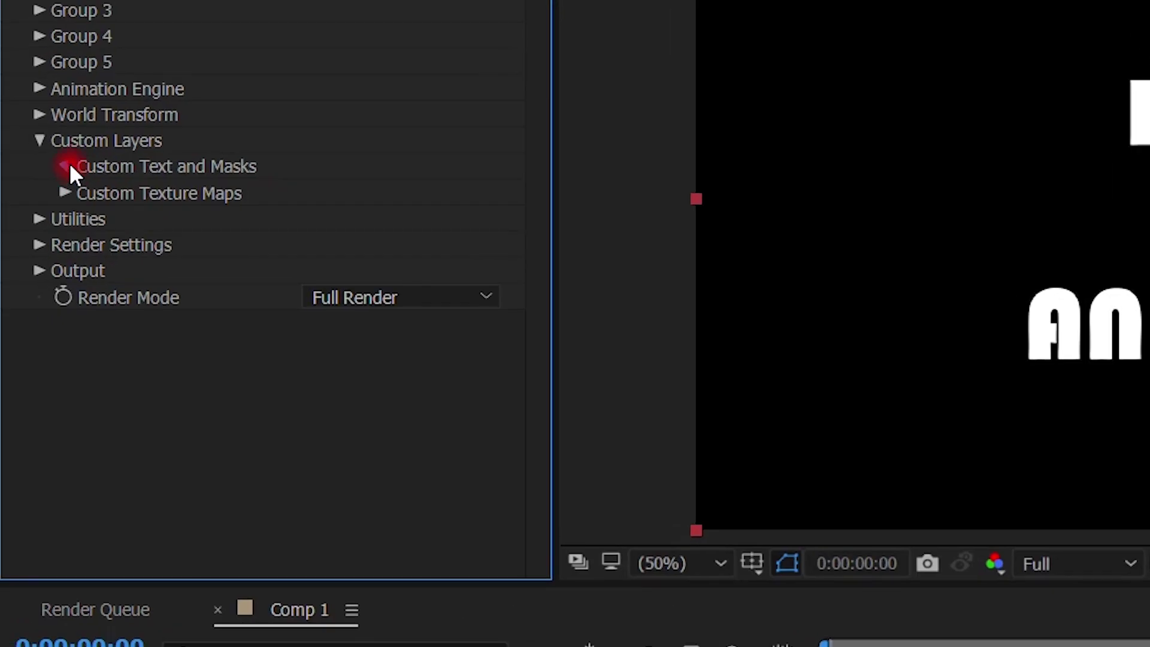
Assign the "trace for 3d" layer as Path Layer 1 in the Element effect's custom text and masks
click(34, 246)
click(346, 192)
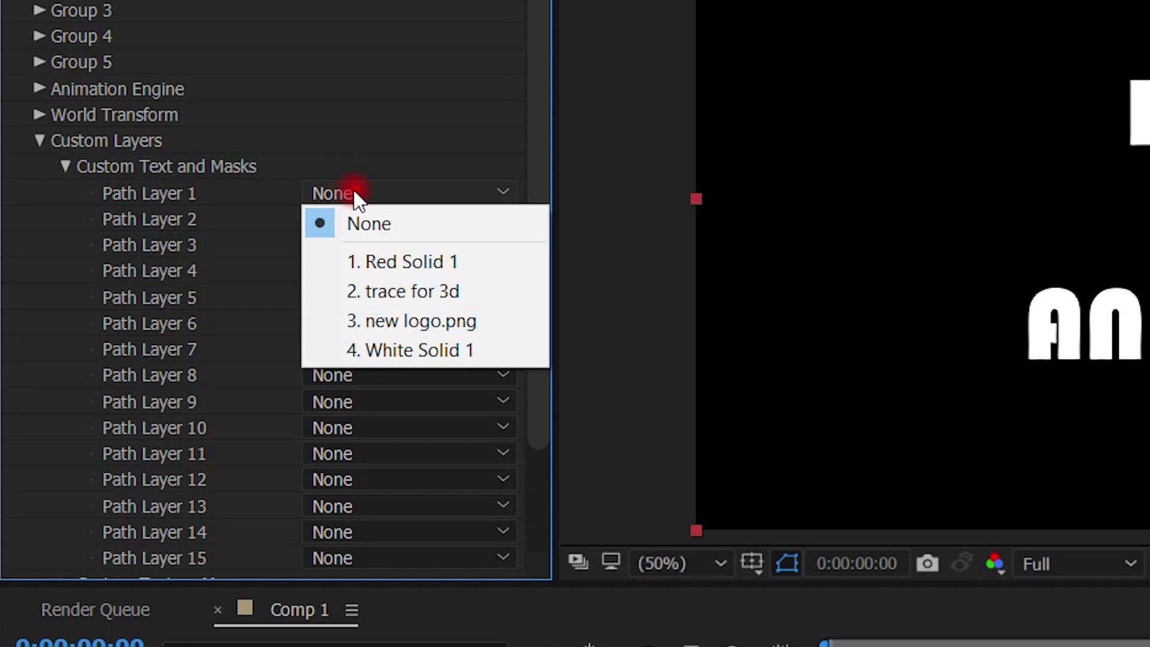
click(437, 298)
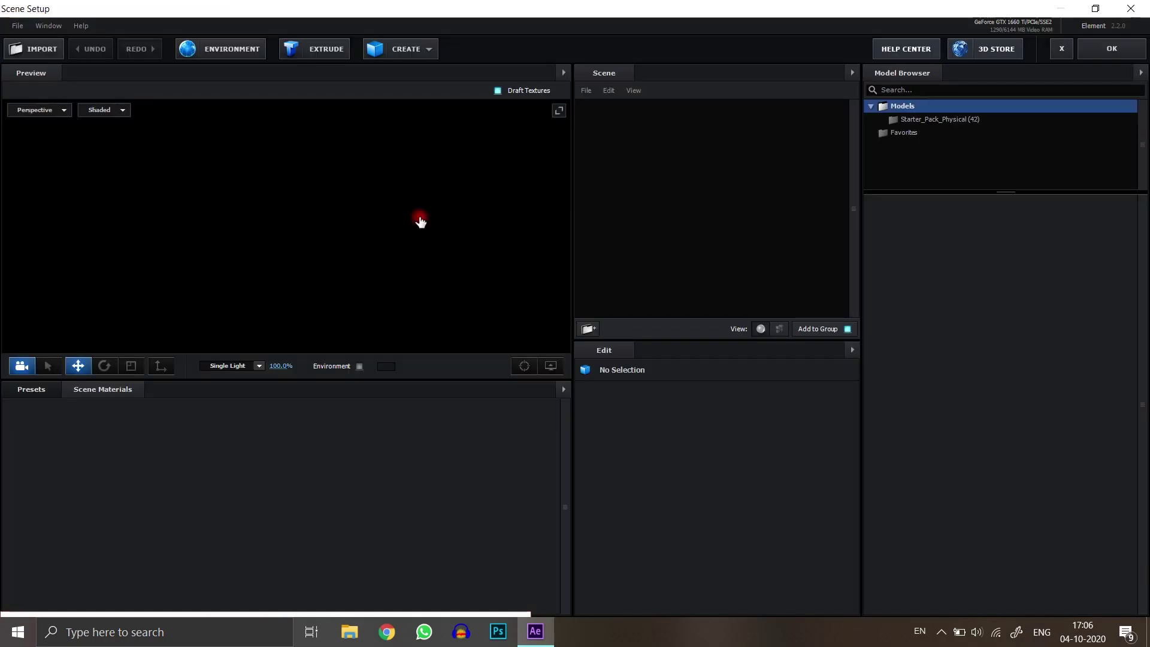
Extrude the traced logo path into a 3D model in the Element scene
drag(317, 225, 276, 224)
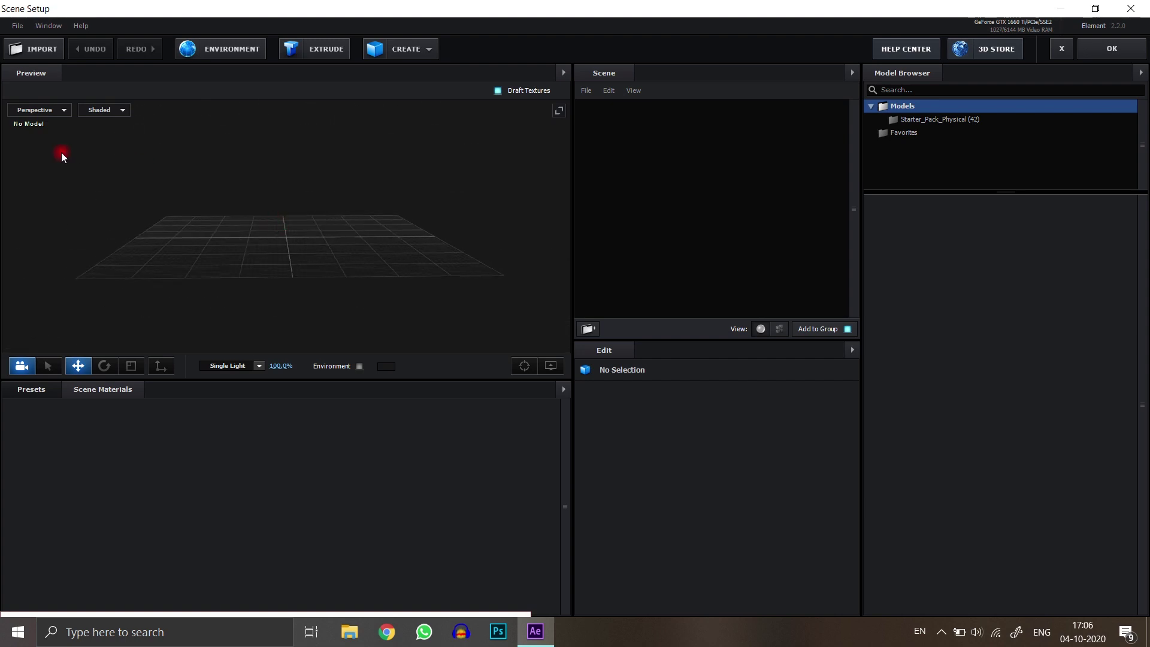
click(333, 51)
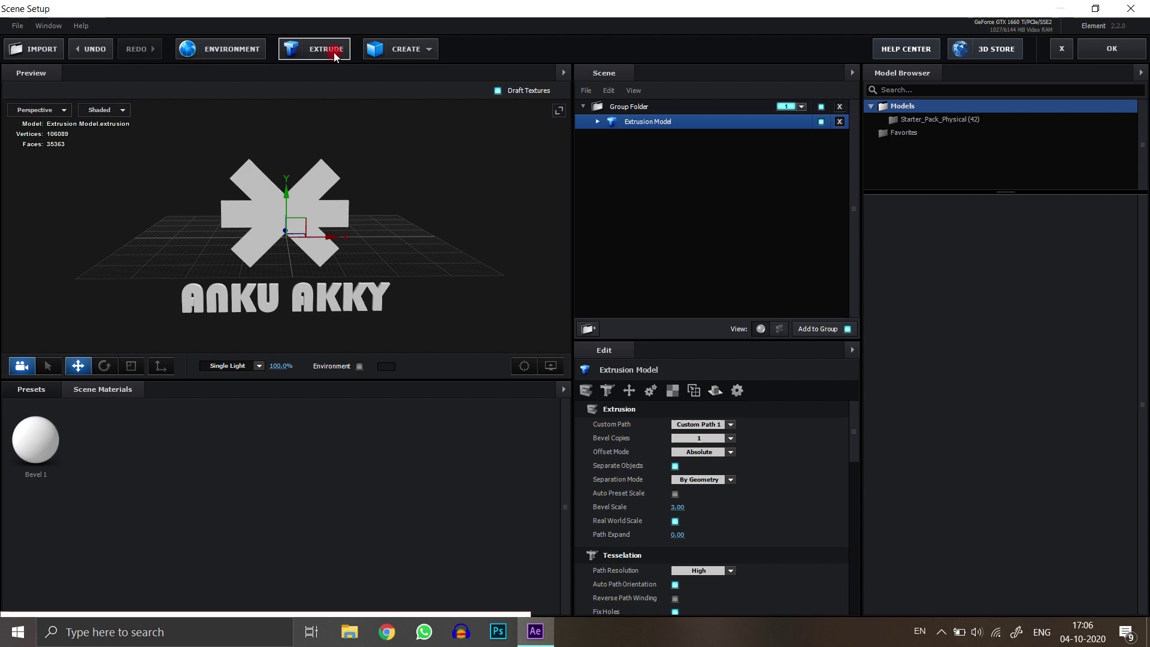
Set the Extrude value of the logo extrusion's Bevel 1 to 2.00
drag(273, 296, 533, 142)
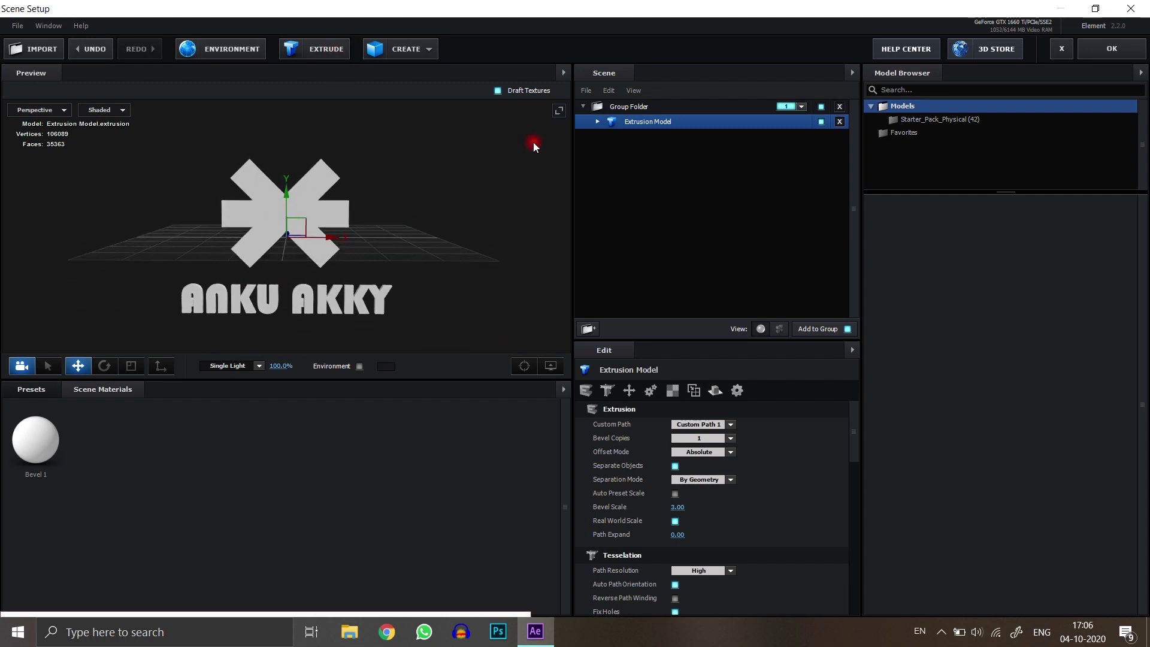
click(663, 137)
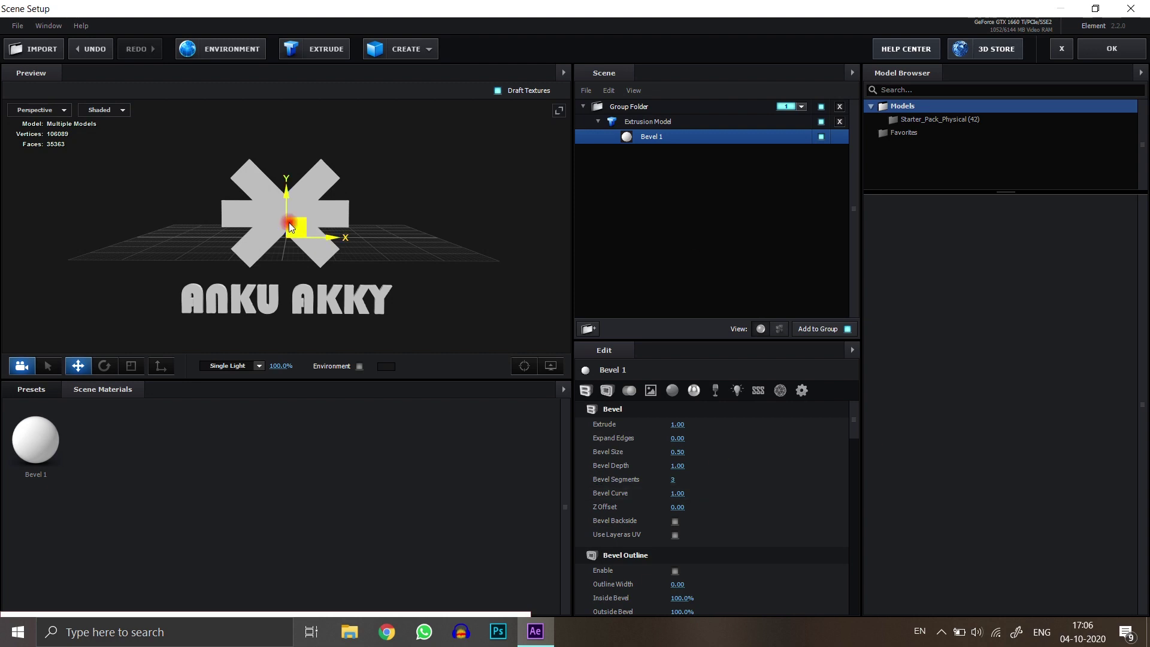
drag(294, 288, 395, 309)
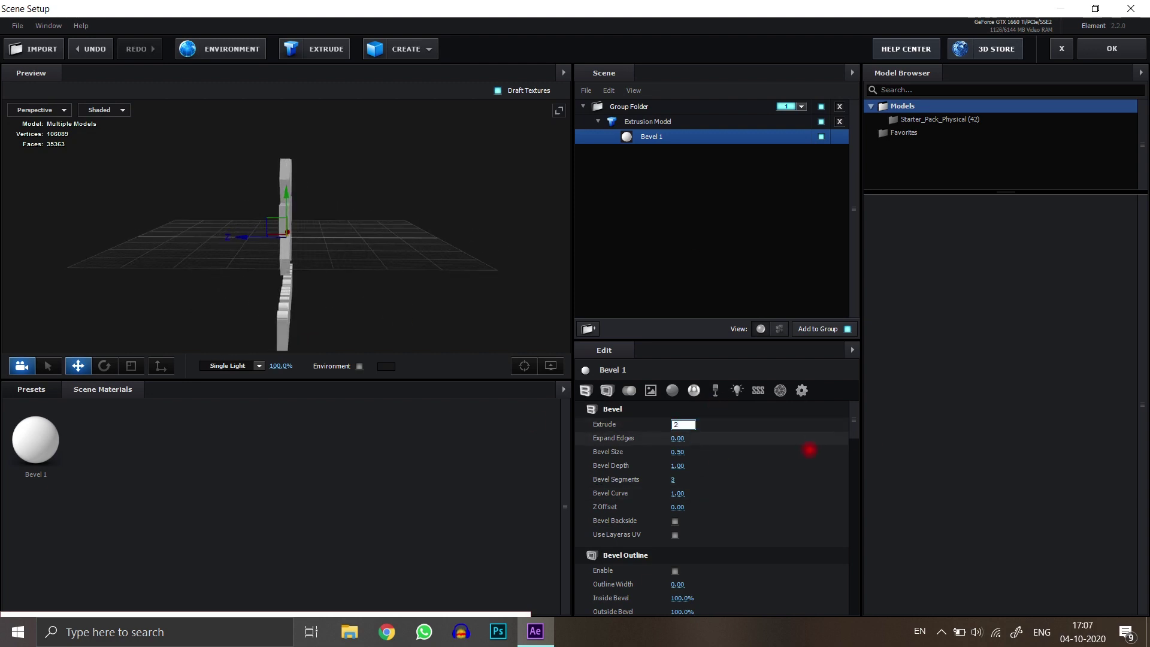
drag(285, 267, 5, 497)
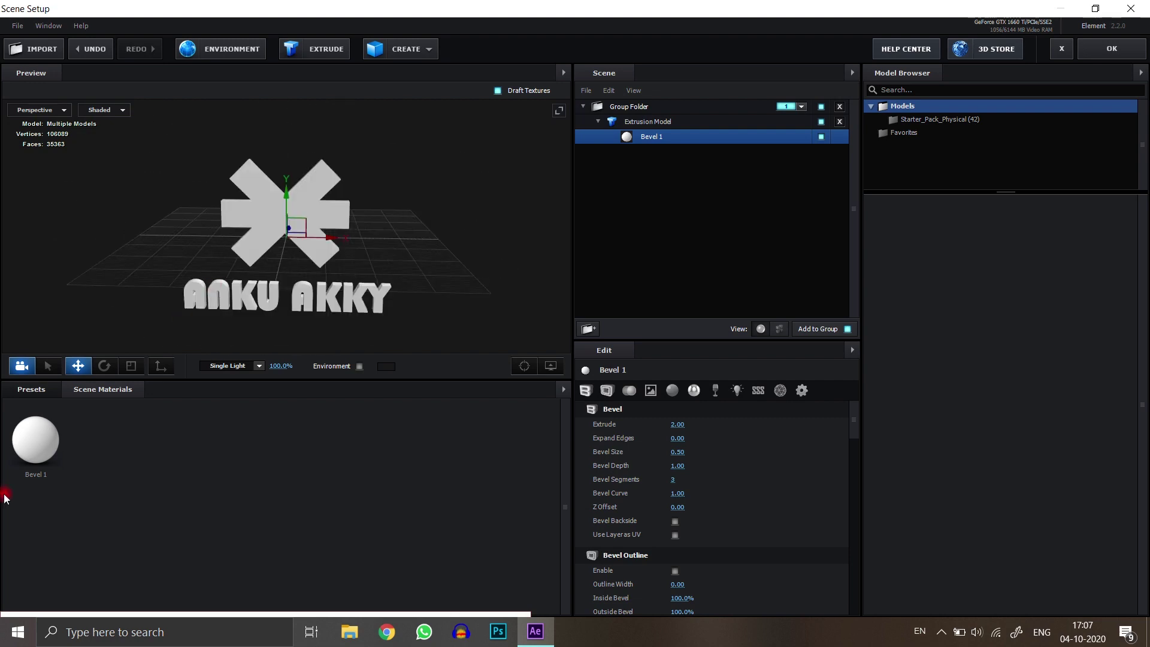
Try the Gold physical material on the logo extrusion's bevel and replace it with Chrome
click(28, 399)
click(56, 448)
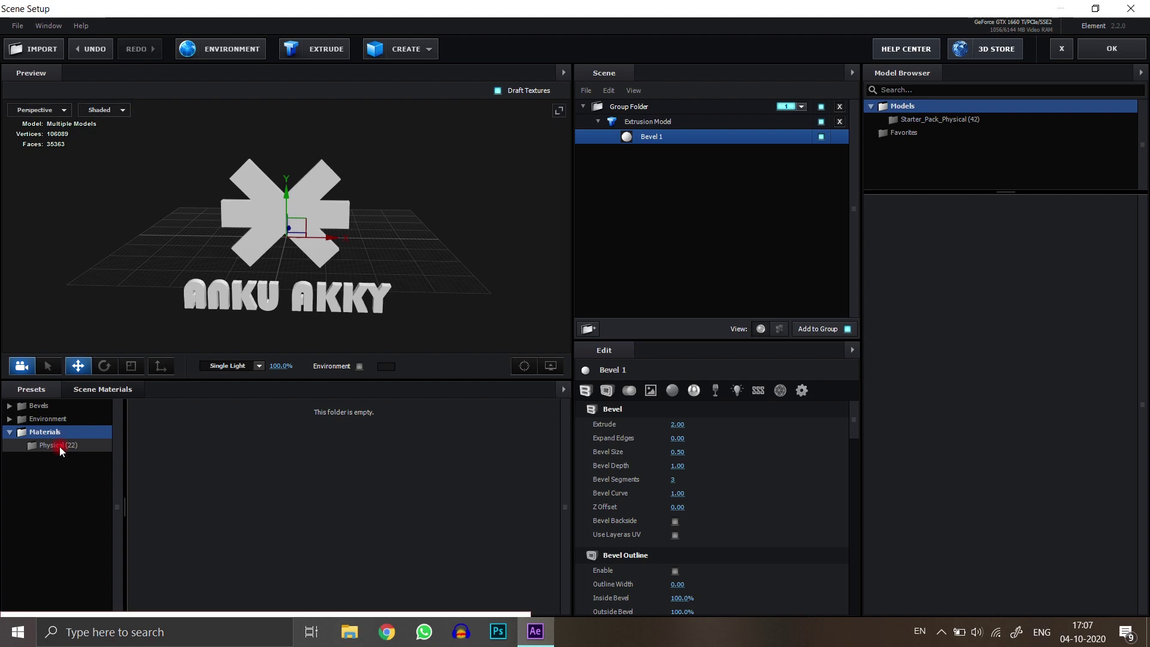
scroll(217, 487, down, 1)
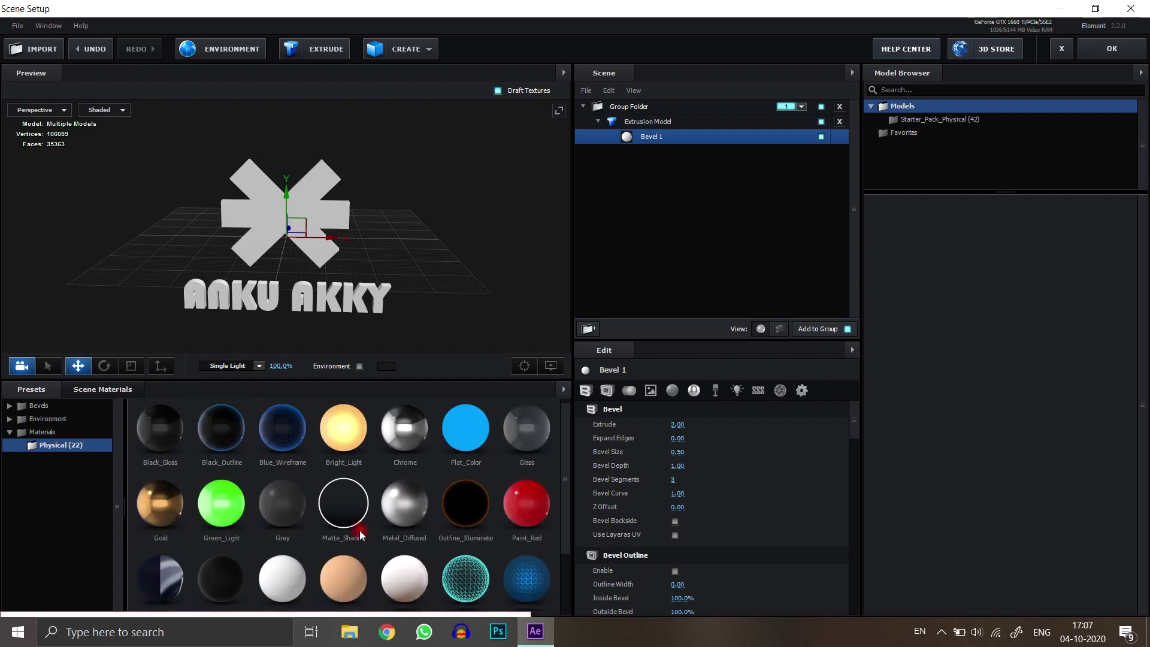
scroll(184, 512, up, 1)
drag(179, 514, 651, 141)
drag(263, 281, 450, 466)
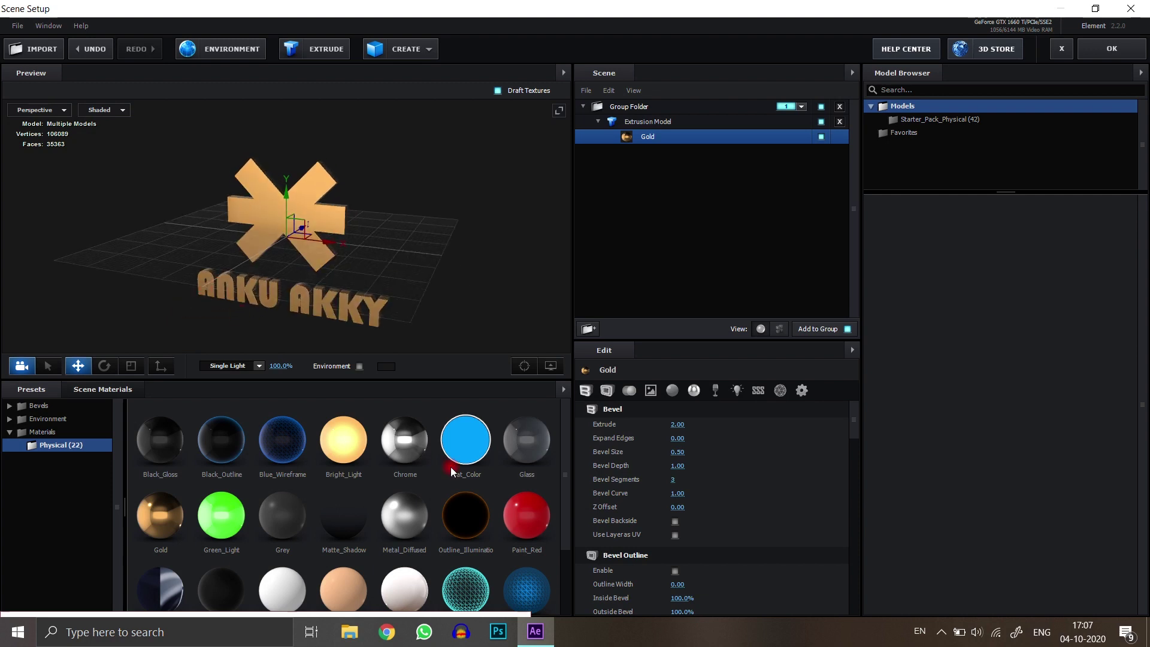
drag(629, 202, 651, 136)
drag(232, 278, 336, 252)
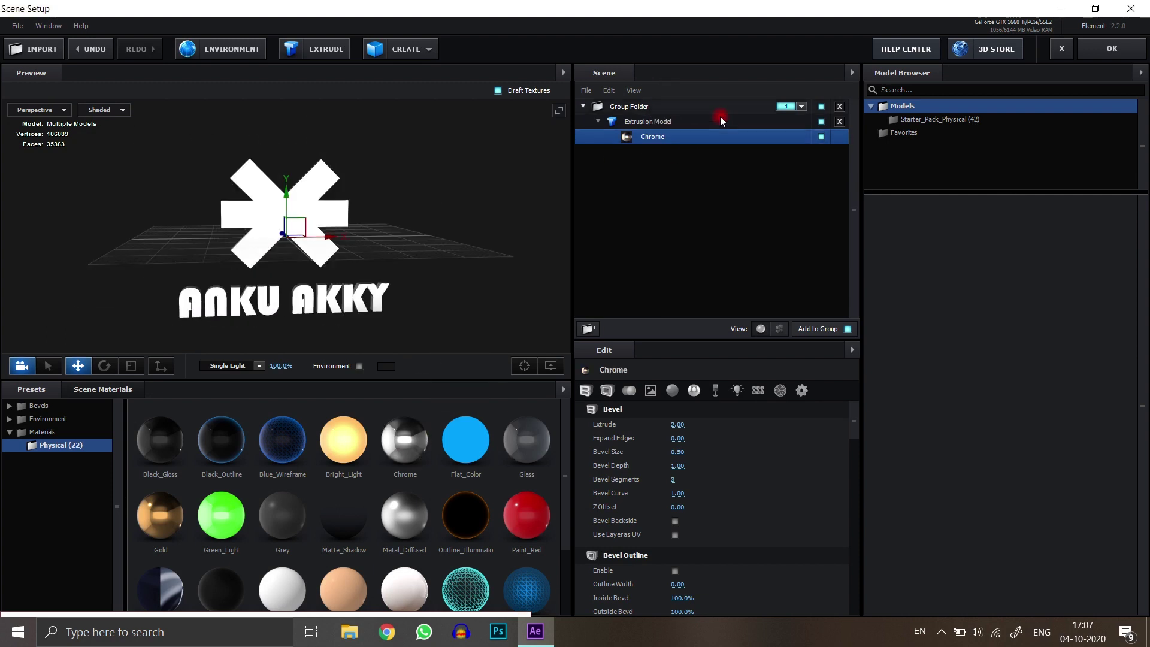
Duplicate the extrusion model and shift the first Chrome copy along the Z axis, away from the second
right_click(680, 122)
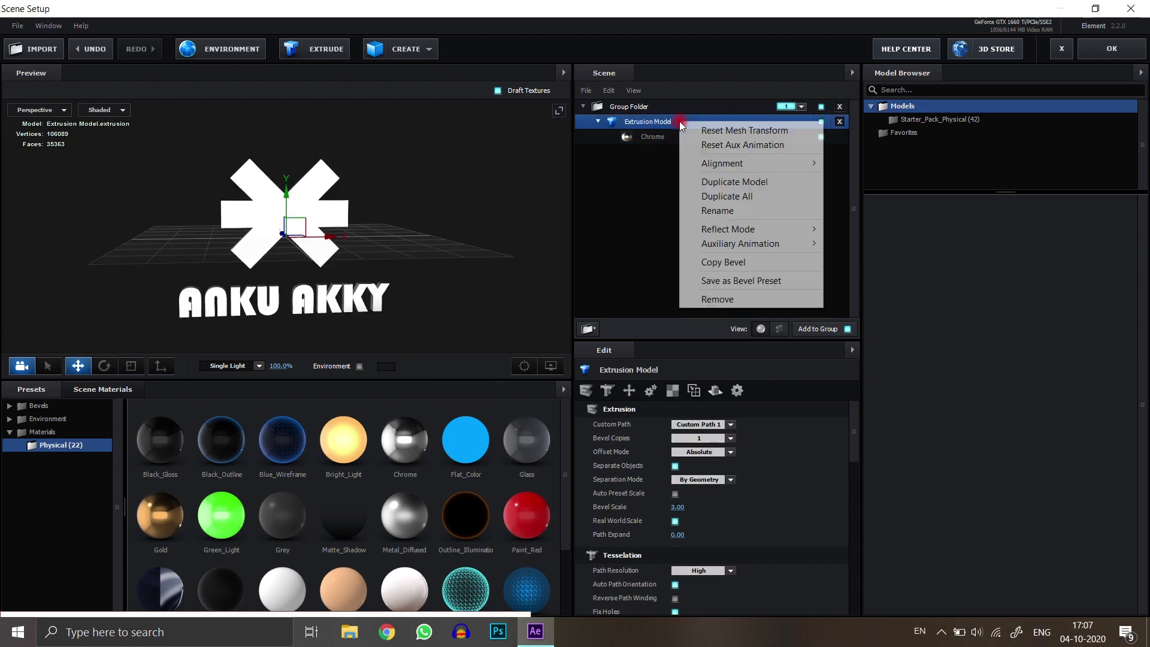
click(723, 181)
click(649, 137)
click(647, 167)
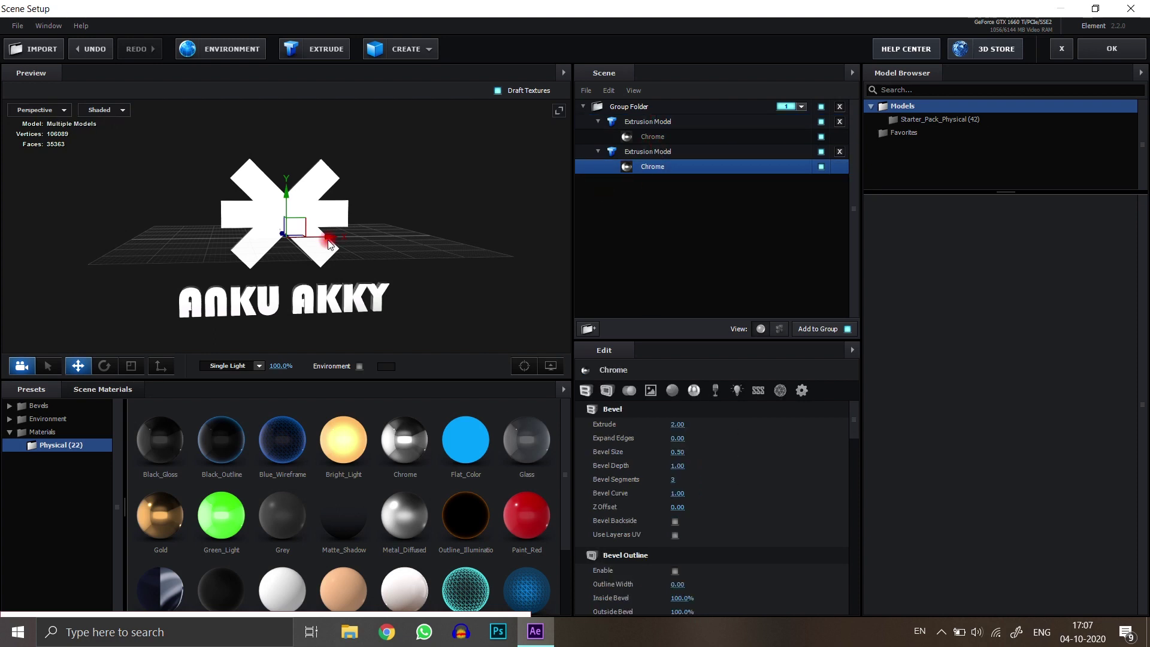
click(689, 138)
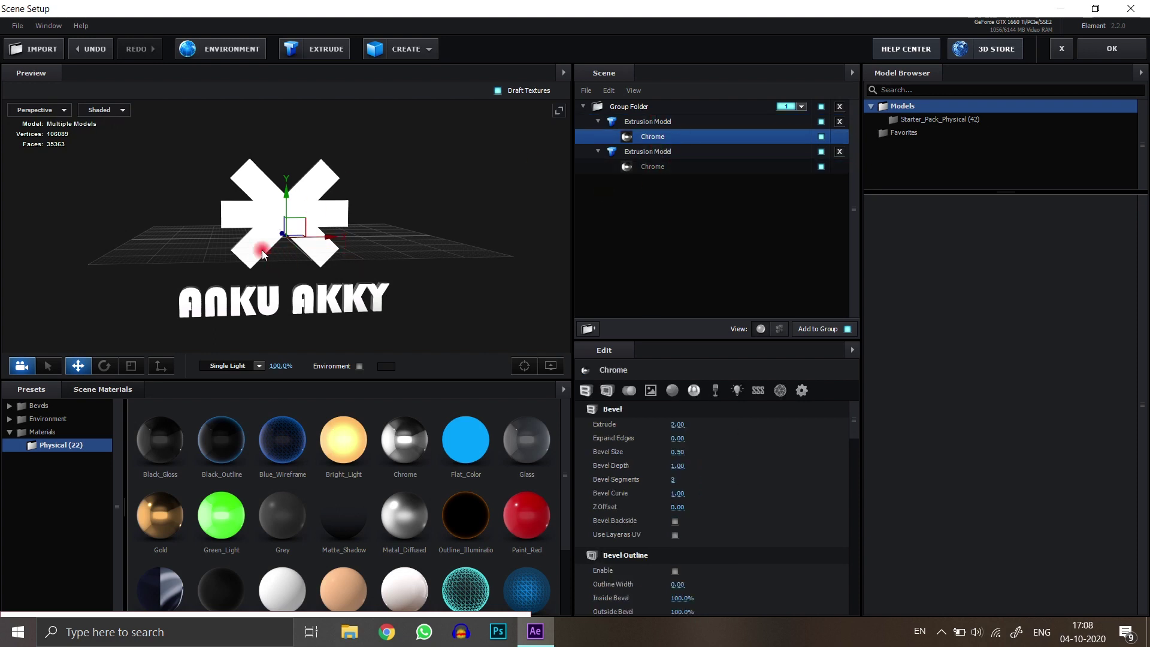
mouse_move(262, 254)
mouse_down()
mouse_move(336, 279)
mouse_move(247, 239)
mouse_up()
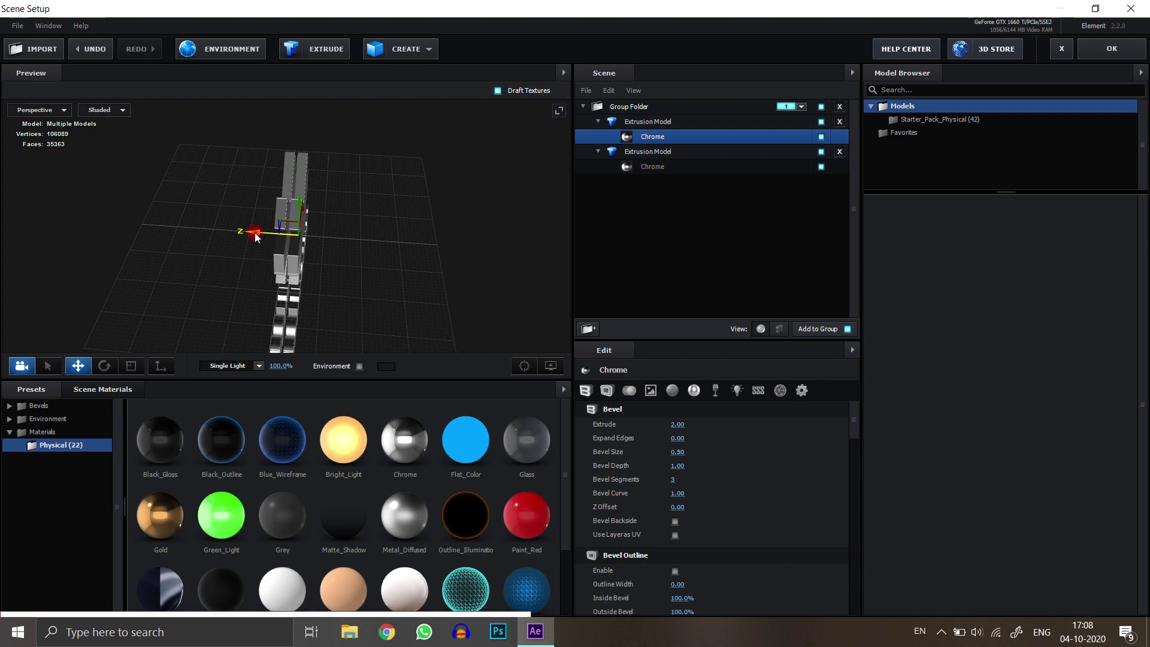
drag(382, 228, 311, 215)
Apply the Gold physical material to the second extrusion model's bevel
click(658, 168)
drag(400, 251, 512, 264)
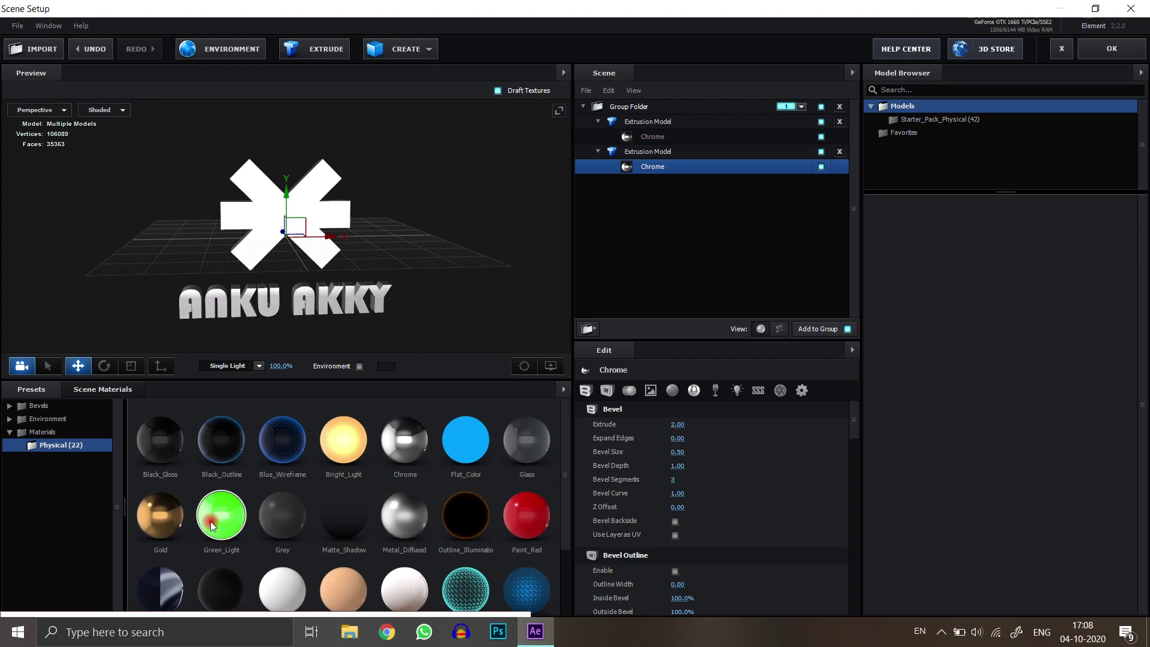
mouse_move(417, 267)
mouse_down()
mouse_move(449, 262)
mouse_move(513, 290)
mouse_move(498, 281)
mouse_move(494, 307)
mouse_move(496, 248)
mouse_move(354, 274)
mouse_move(387, 208)
mouse_move(402, 301)
mouse_move(405, 276)
mouse_up()
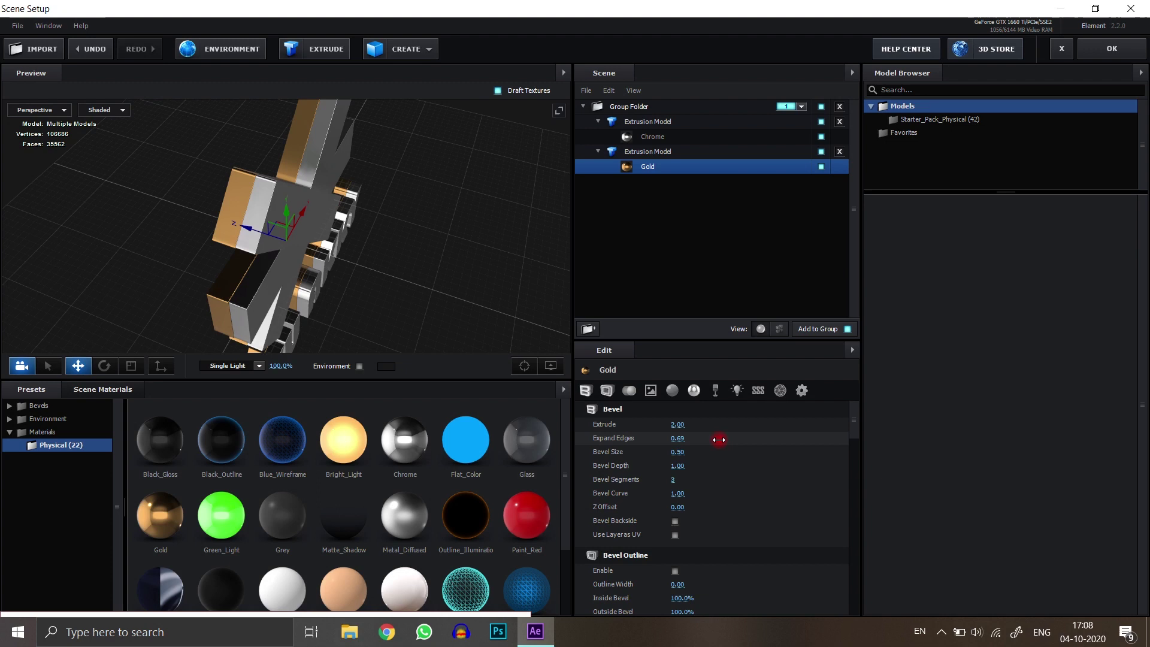
Set the Gold bevel's Expand Edges to -1.61 and its Bevel Size to 3.27
drag(782, 433, 783, 433)
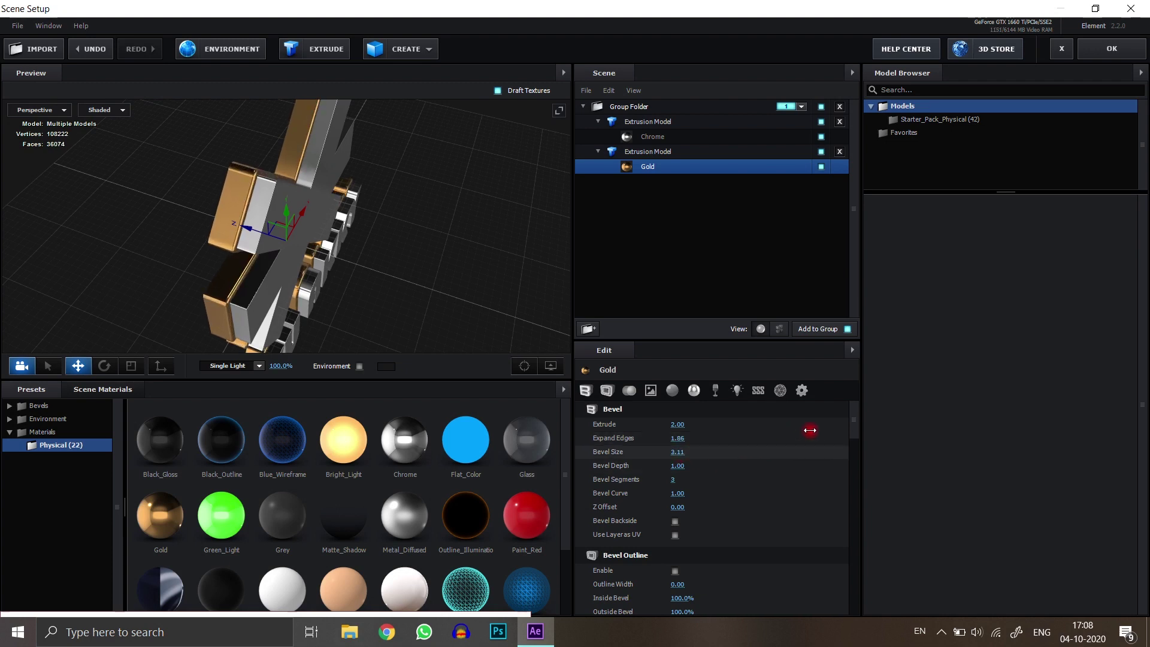
drag(486, 229, 236, 204)
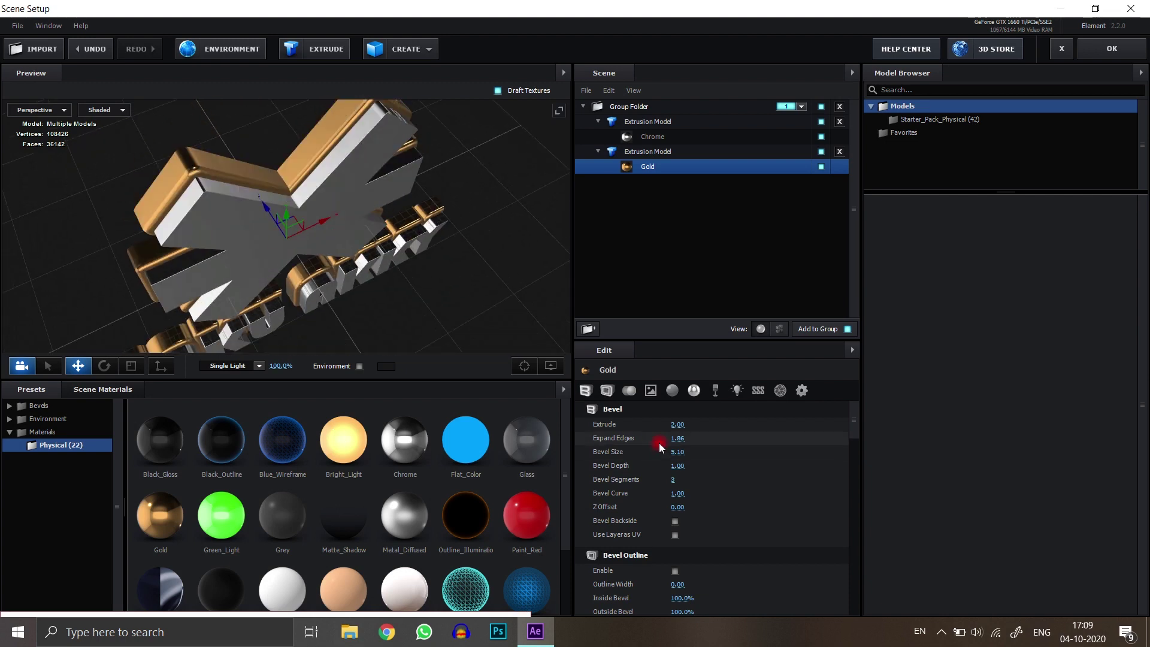
drag(676, 440, 492, 461)
drag(676, 452, 569, 460)
Move the Chrome extrusion along the Z axis into the Gold one, leaving only a thin part protruding
drag(377, 333, 199, 345)
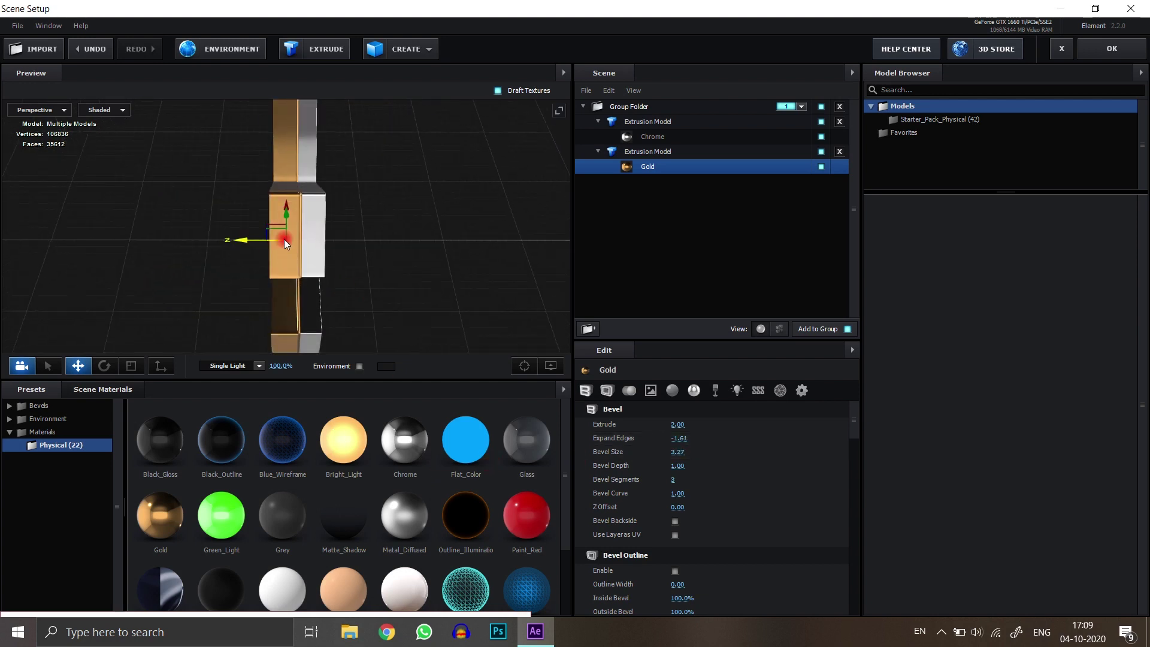
click(672, 138)
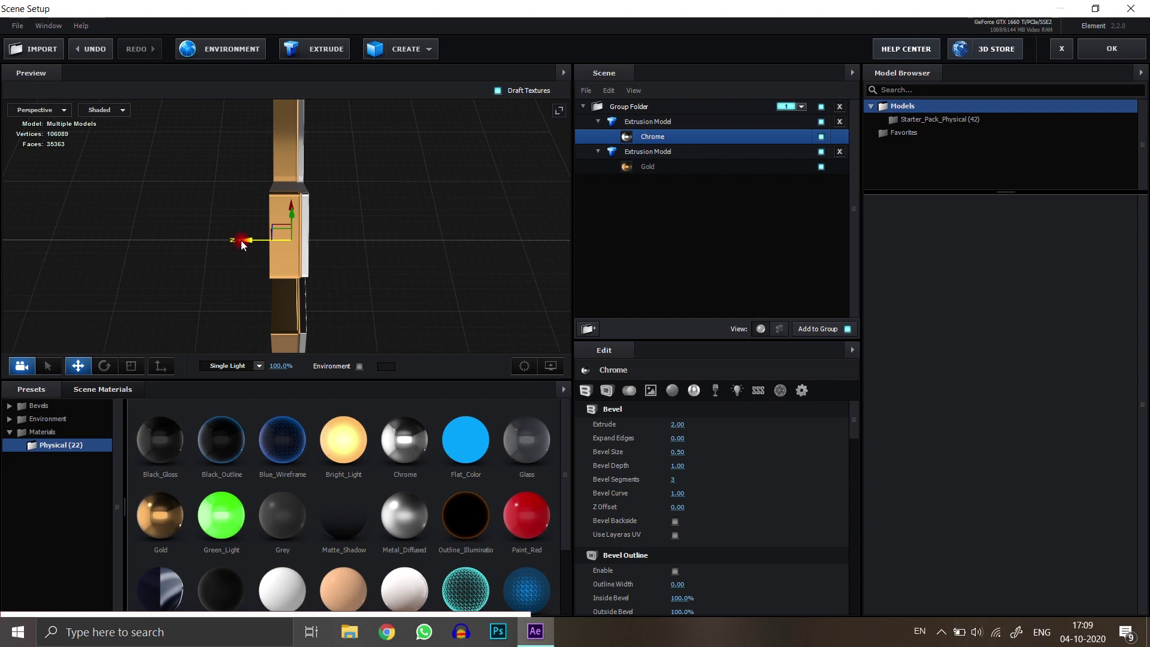
drag(243, 244, 411, 257)
Create a plane model in the group and apply the Outline_Illumination material to it
click(582, 106)
click(401, 49)
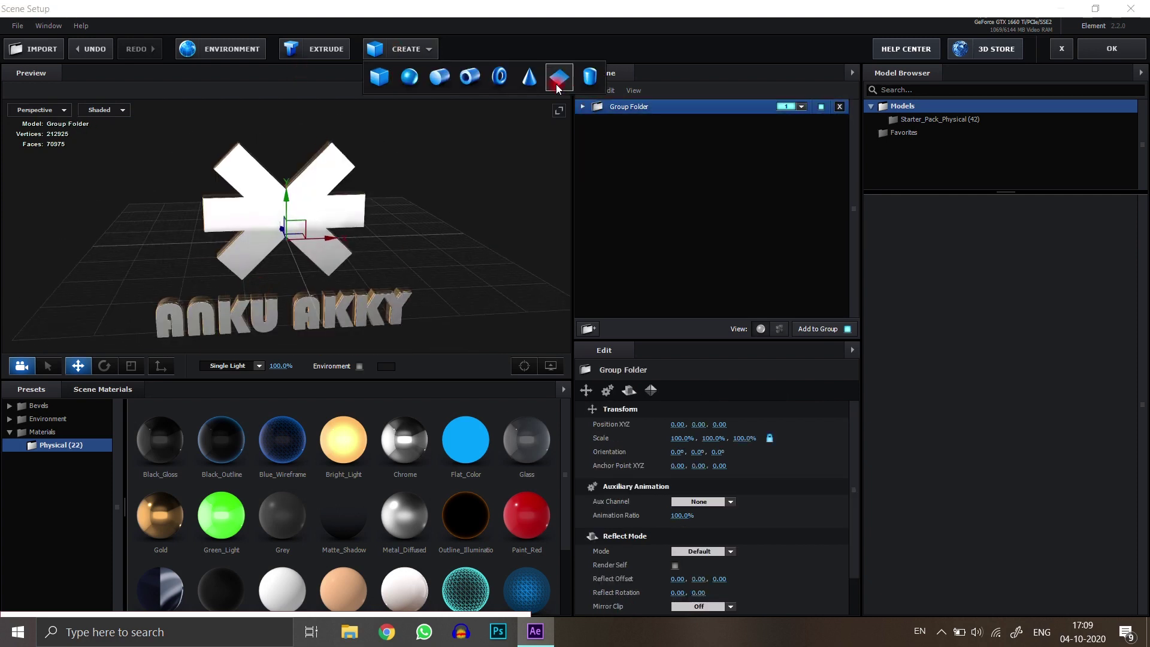
click(557, 83)
scroll(203, 491, down, 2)
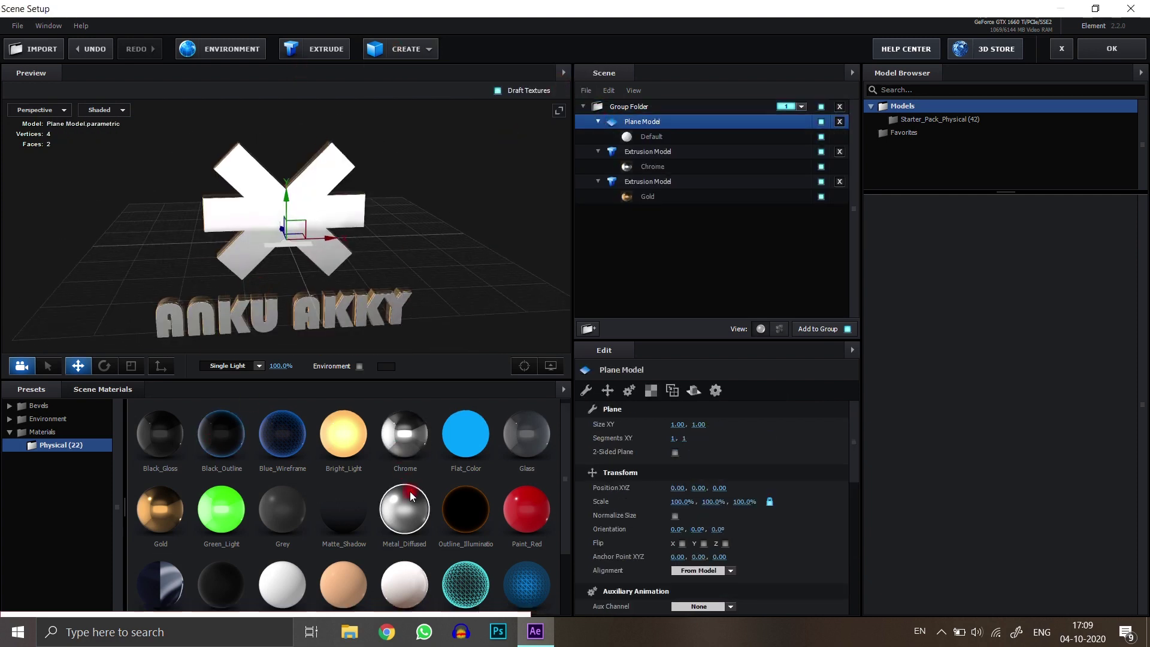
scroll(461, 498, up, 2)
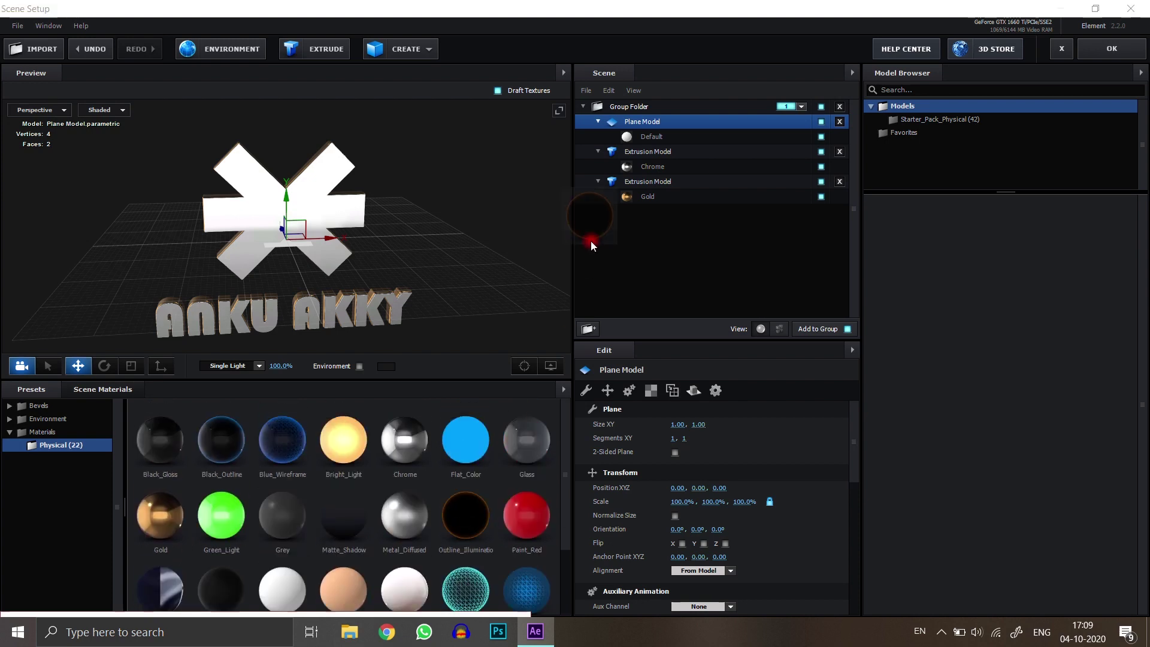
drag(650, 122, 661, 139)
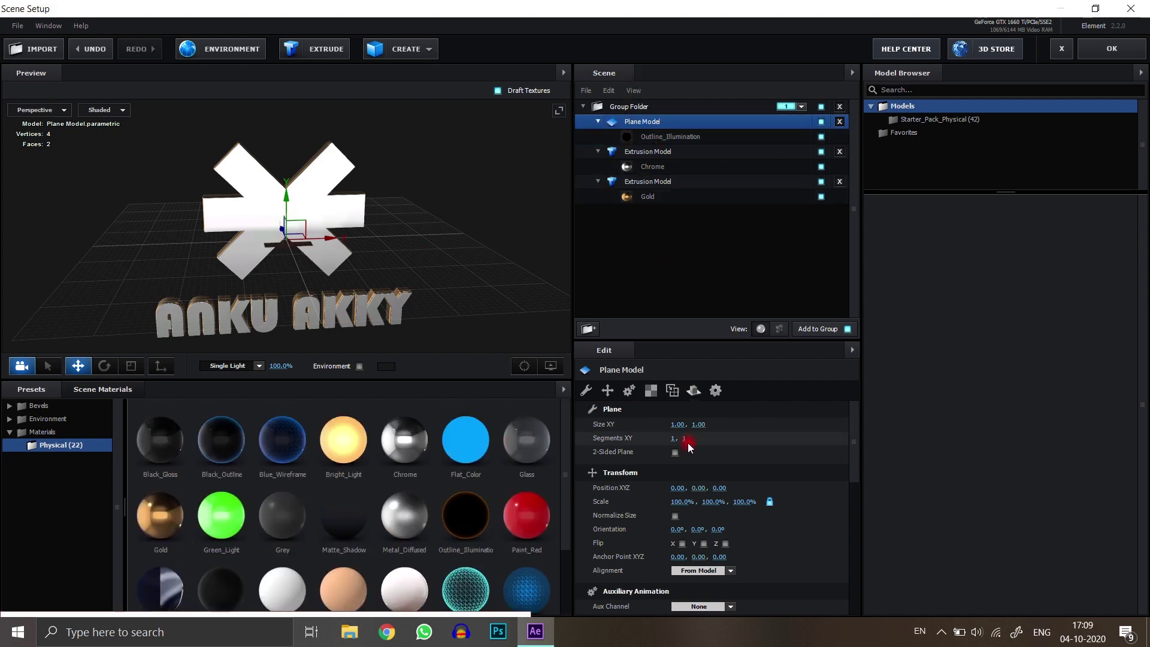
Set the plane model's Size XY to 100.00 by 100.00
click(676, 424)
text(100)
key(Tab)
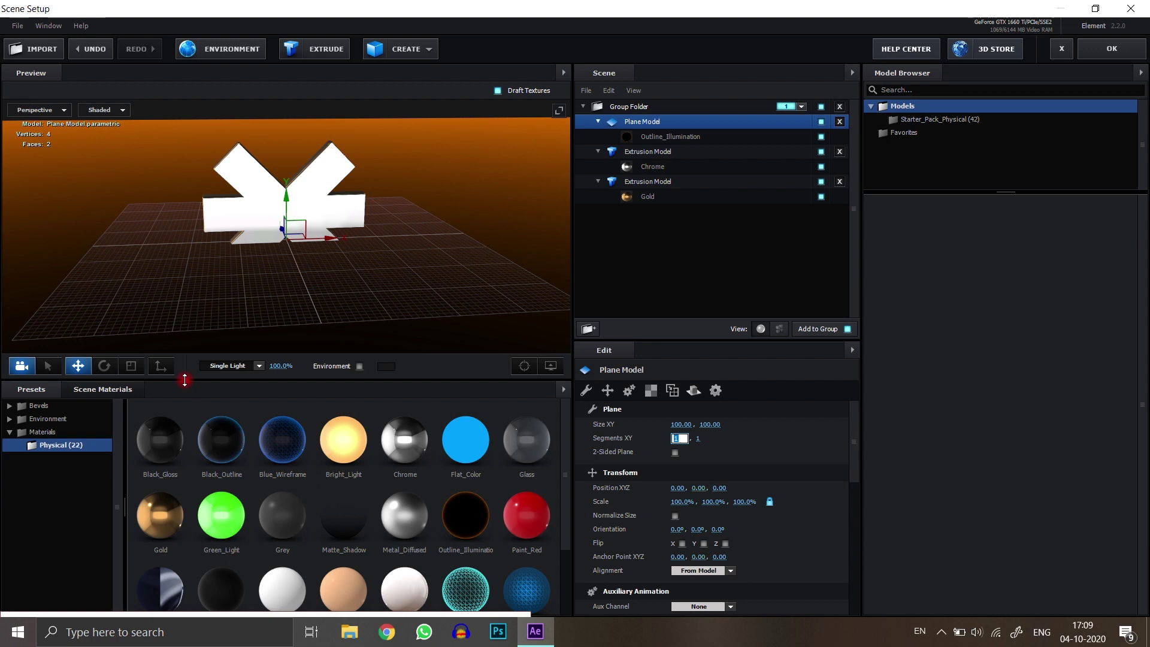
Rotate the plane model to an X orientation of 270° so it stands upright behind the logo
drag(198, 324, 209, 267)
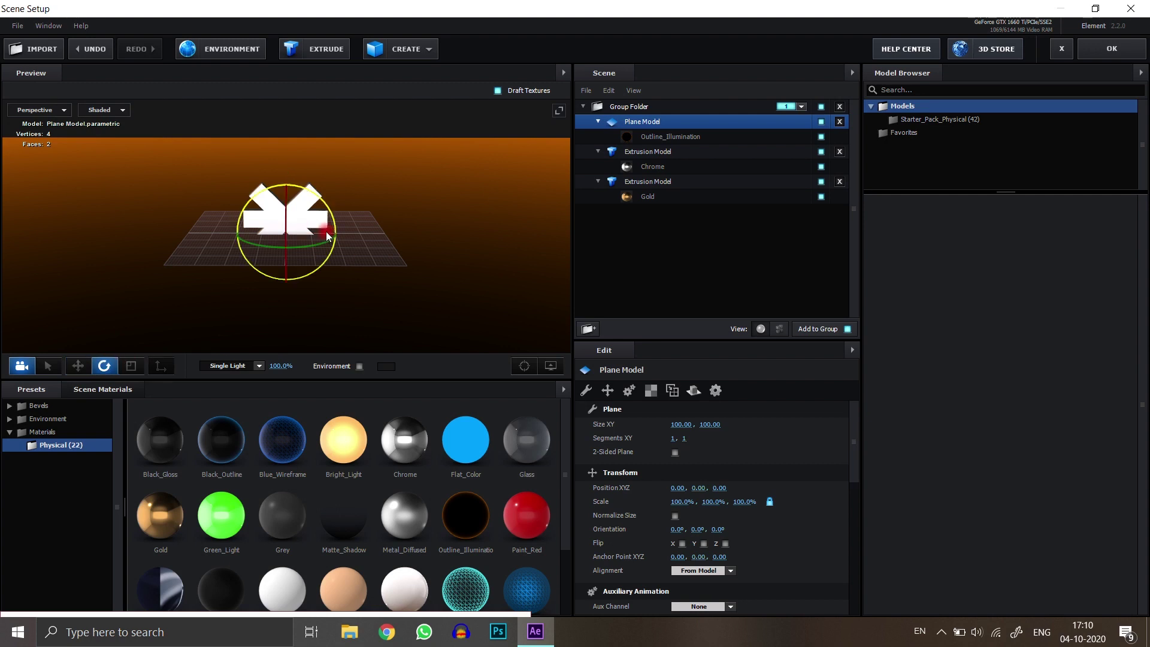
drag(287, 199, 292, 208)
key(Caps_Lock)
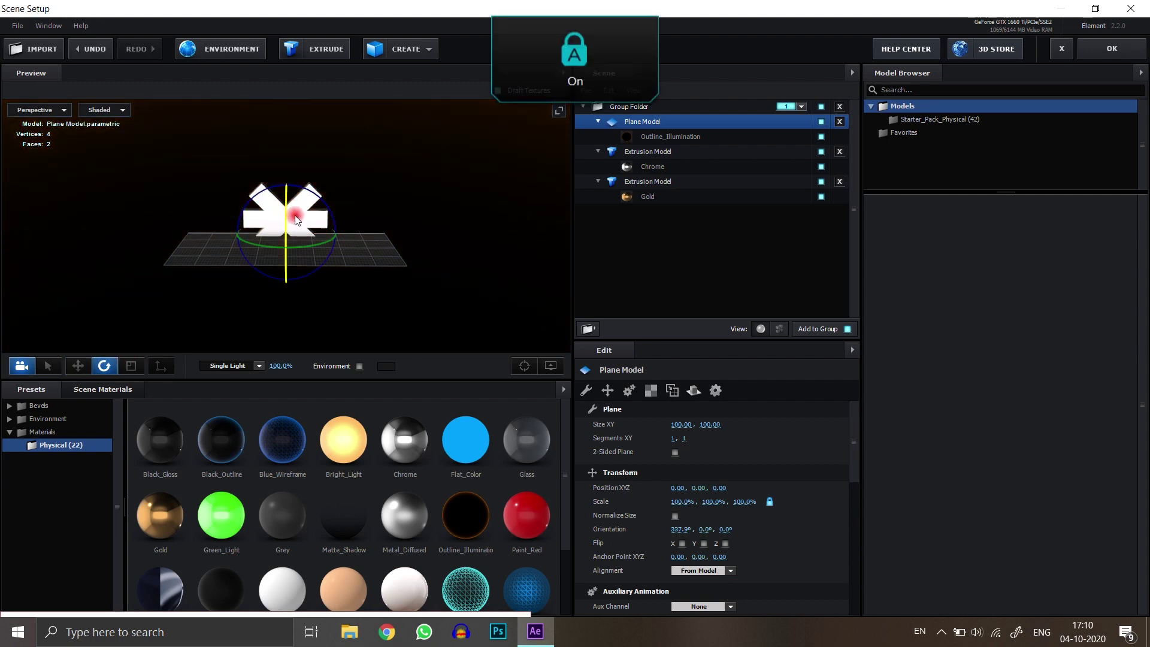
drag(295, 216, 294, 243)
drag(239, 296, 269, 264)
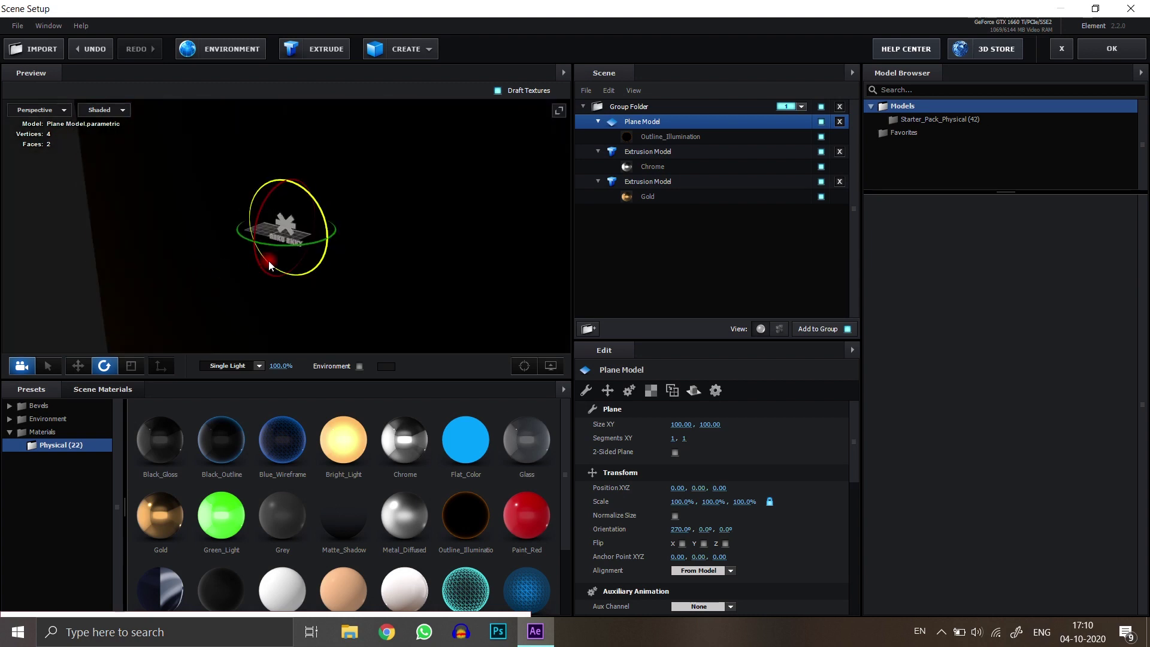
drag(248, 310, 230, 292)
scroll(270, 275, up, 5)
scroll(272, 275, down, 2)
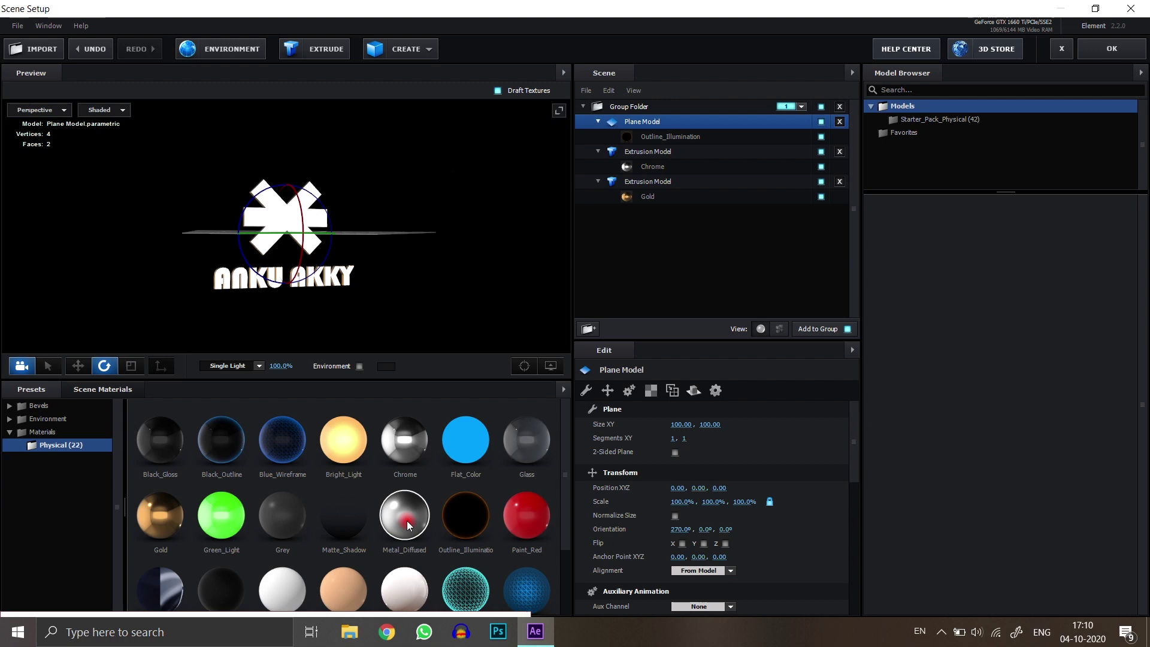
Try Metal_Diffused and Glass on the plane model and settle on the Black_Gloss material
drag(650, 158, 654, 137)
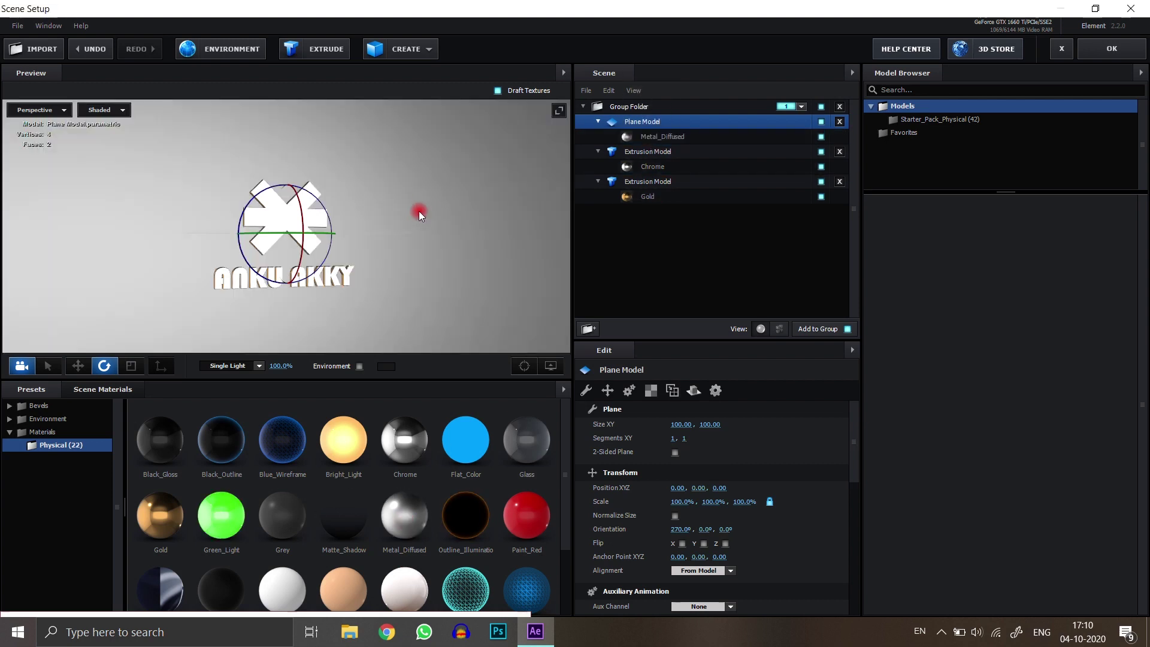
scroll(413, 217, down, 3)
drag(535, 426, 676, 138)
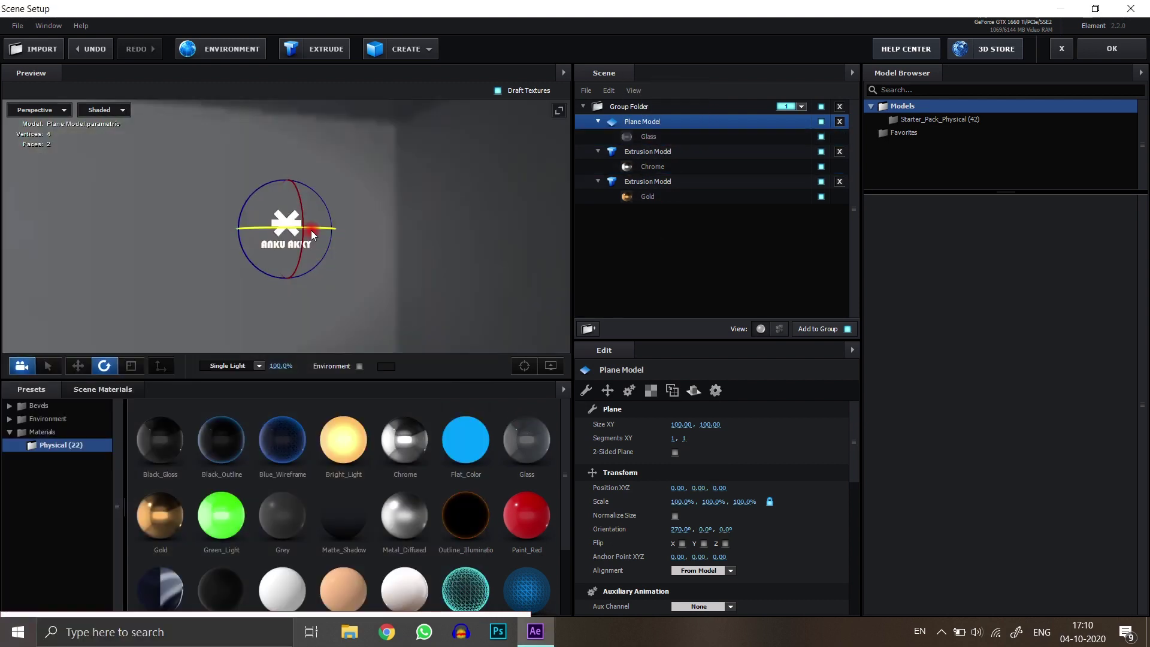
mouse_move(398, 228)
mouse_down()
mouse_move(421, 214)
mouse_move(433, 268)
mouse_move(393, 223)
mouse_up()
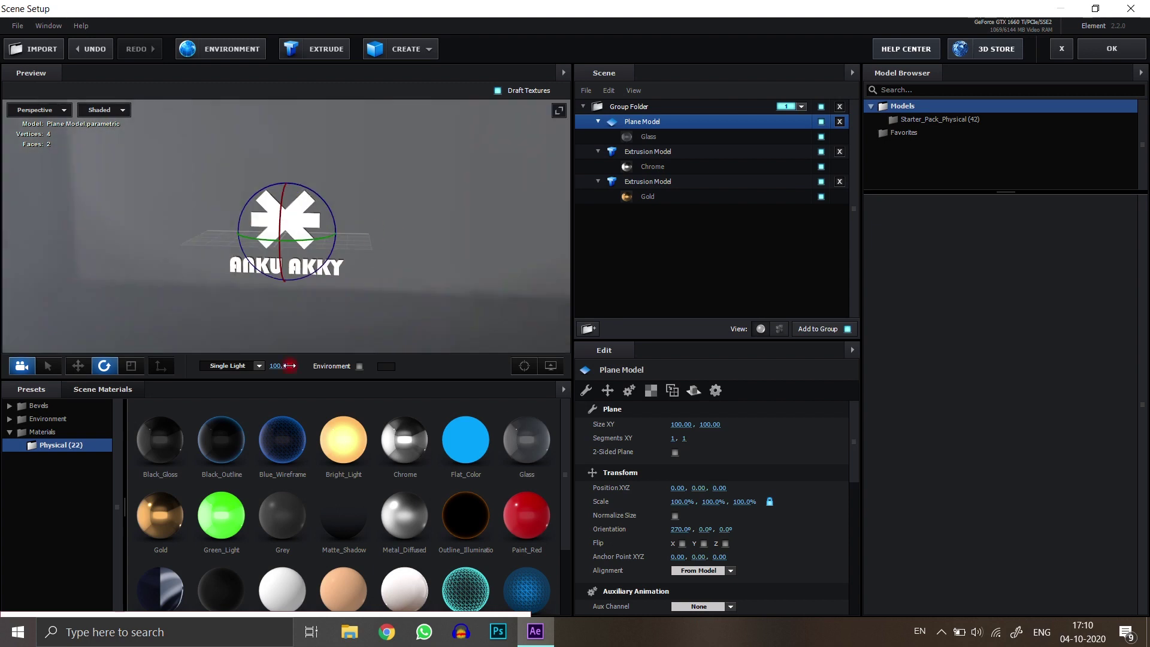
drag(692, 191, 658, 138)
drag(407, 239, 531, 257)
Try Outline_Illumination on the Chrome extrusion and replace it with the Plastic_Matte material
click(660, 172)
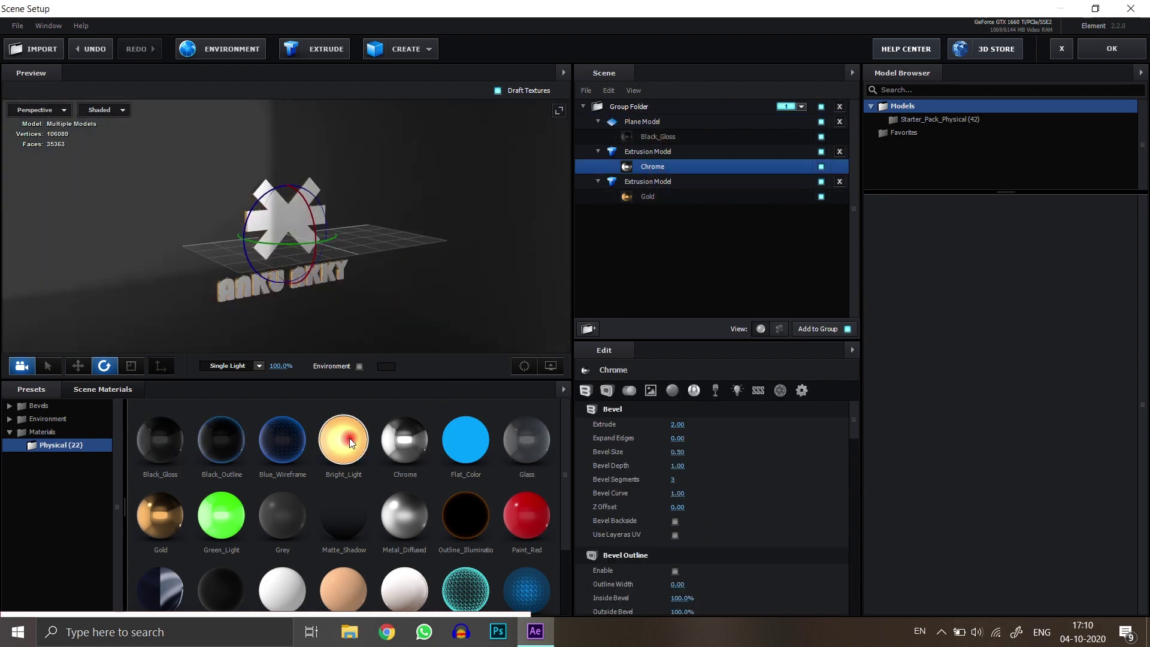
drag(465, 515, 658, 166)
drag(258, 281, 450, 461)
scroll(296, 530, down, 2)
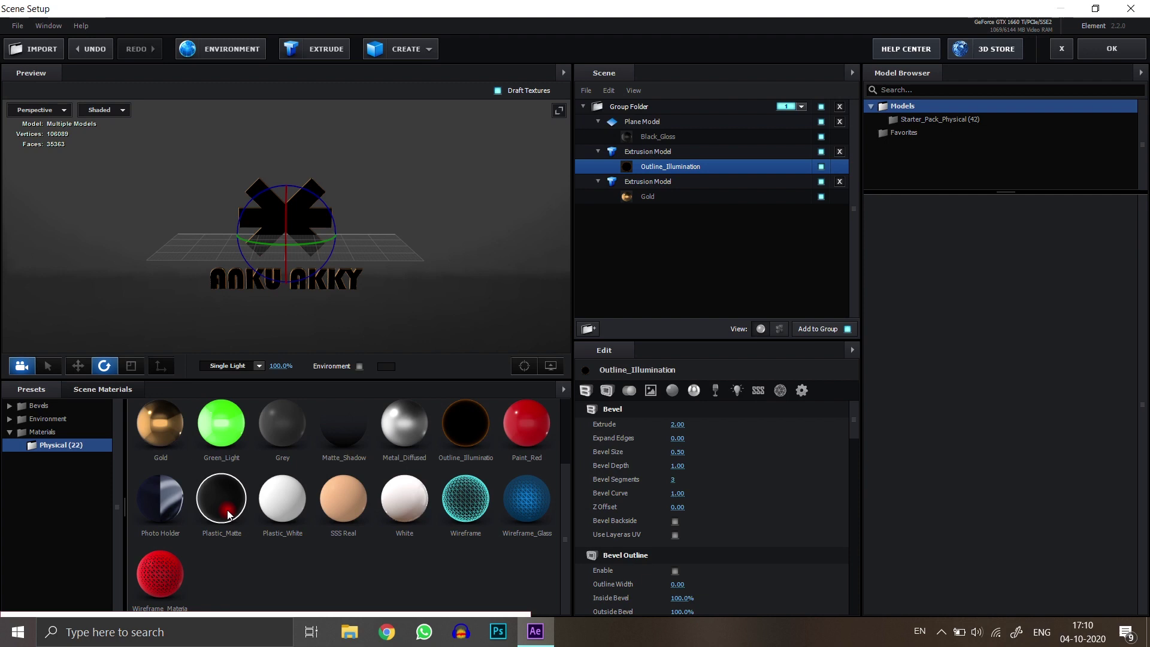
drag(681, 170, 681, 170)
drag(331, 307, 393, 330)
Accept the Element scene setup and hide the "trace for 3d" layer in the composition
click(1102, 49)
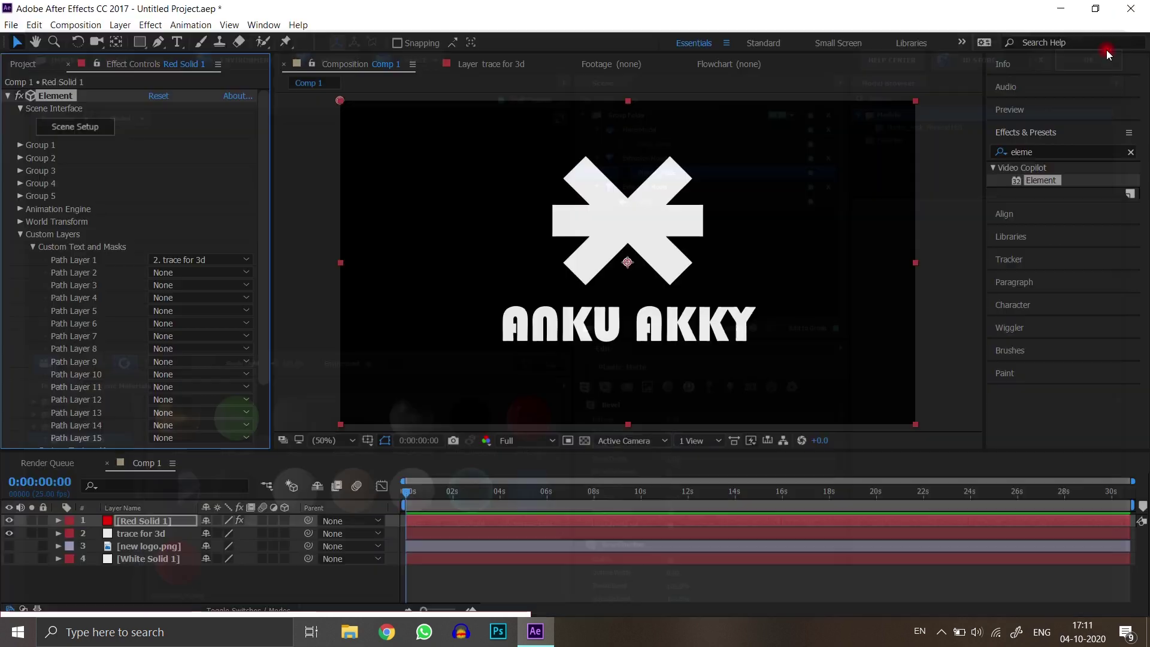
key(Caps_Lock)
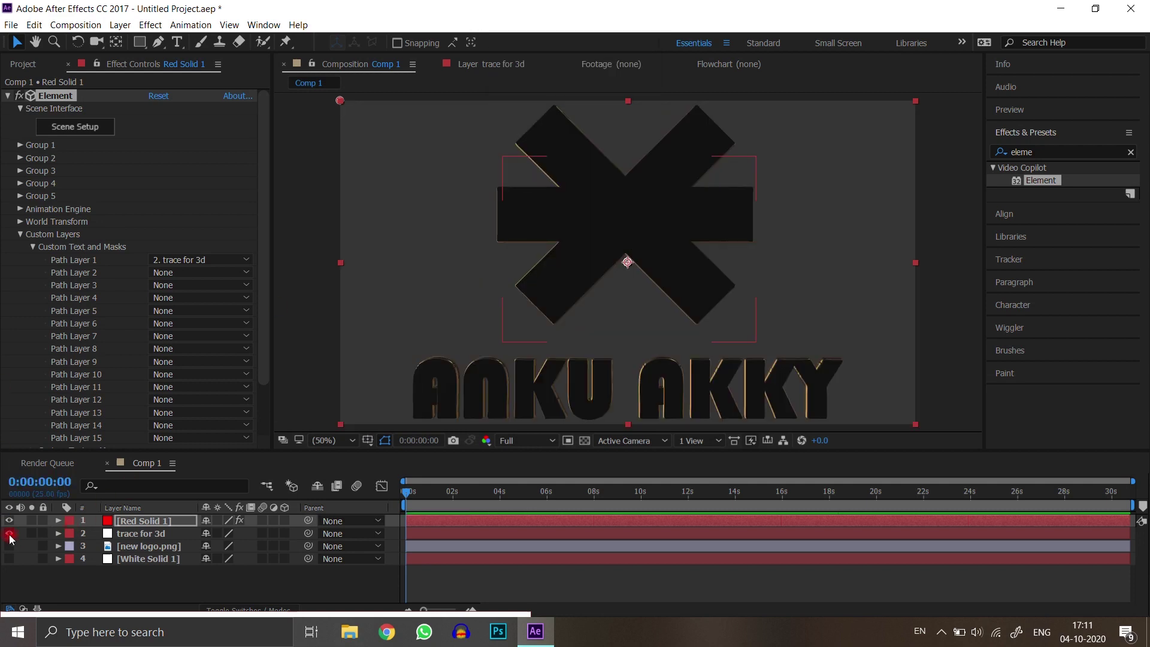
Add a two-node camera with the 20mm preset to the composition
right_click(219, 578)
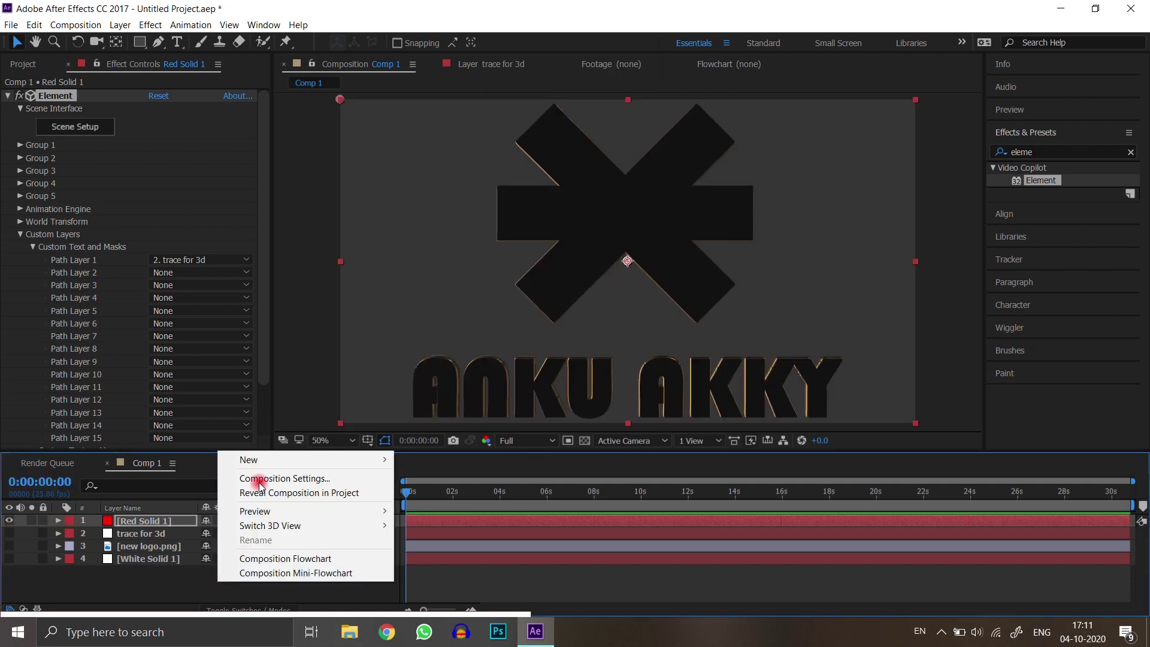
mouse_move(287, 459)
click(467, 521)
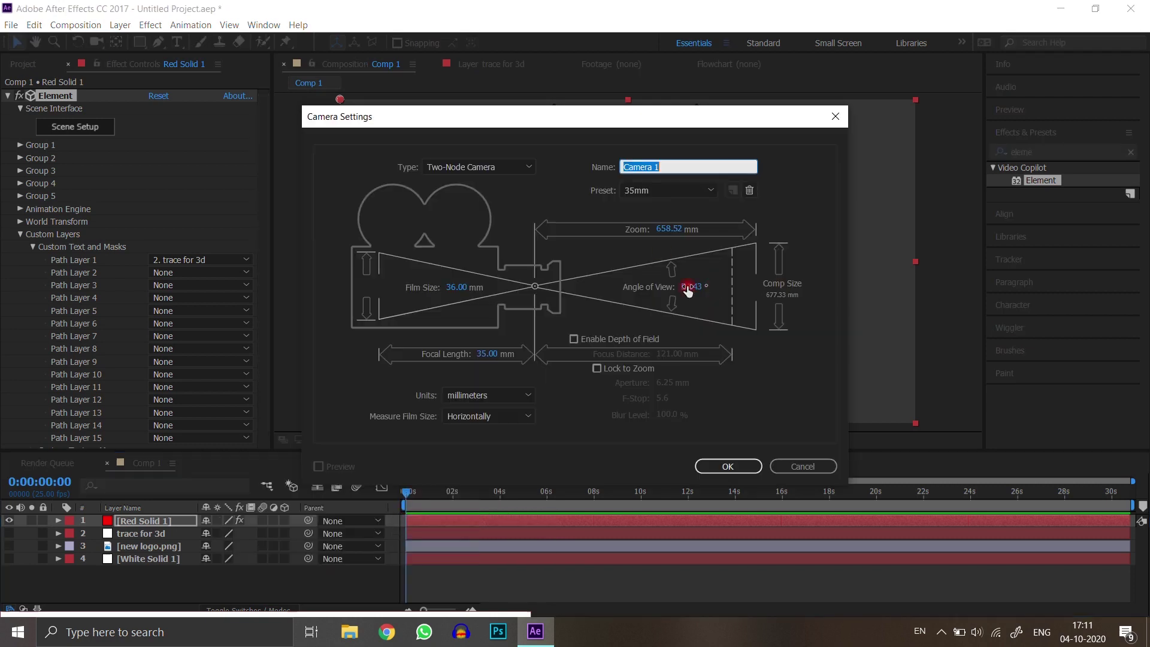
click(672, 204)
click(673, 242)
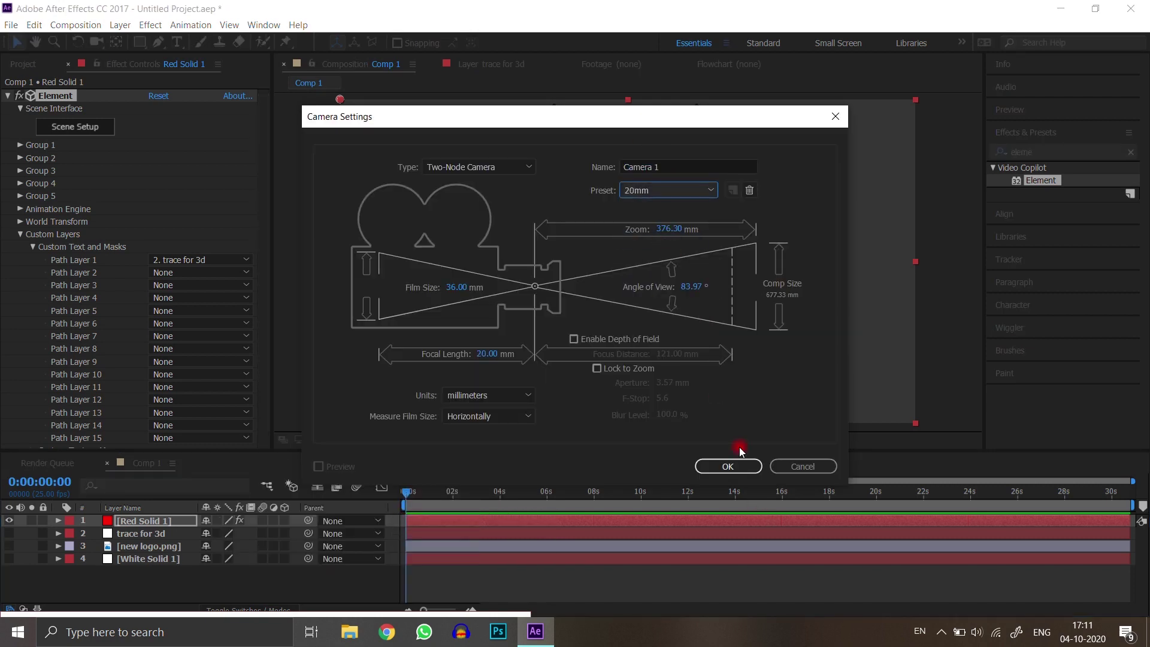
click(722, 468)
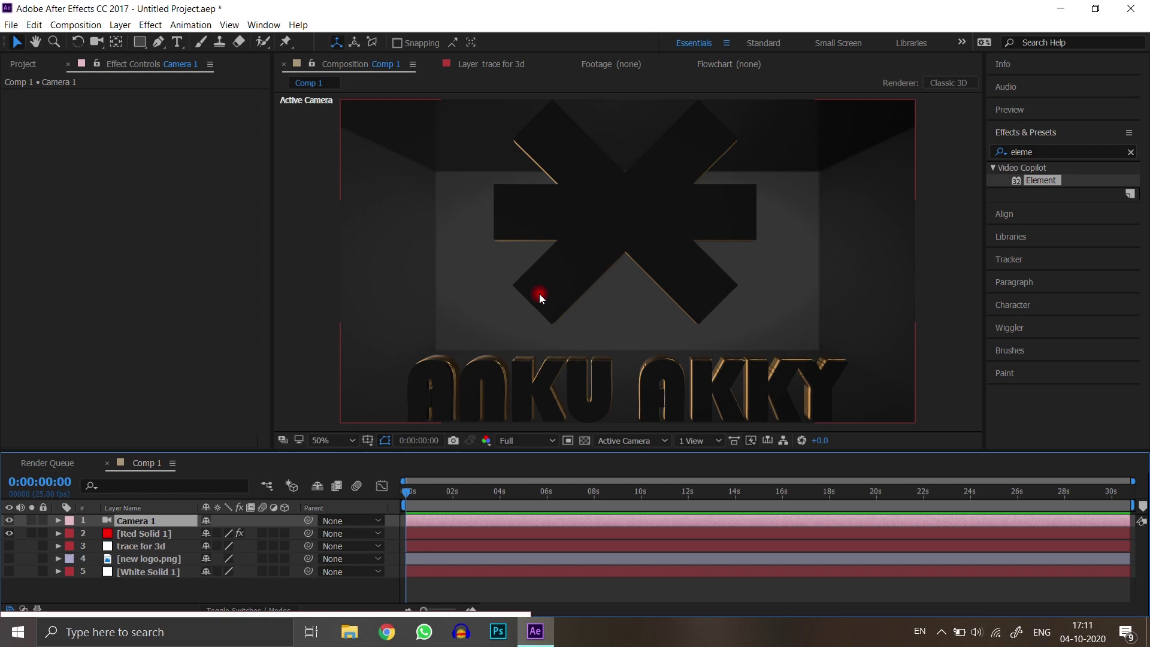
Turn on keyframing for the camera's Point of Interest and Position at the start of the timeline
scroll(539, 294, down, 2)
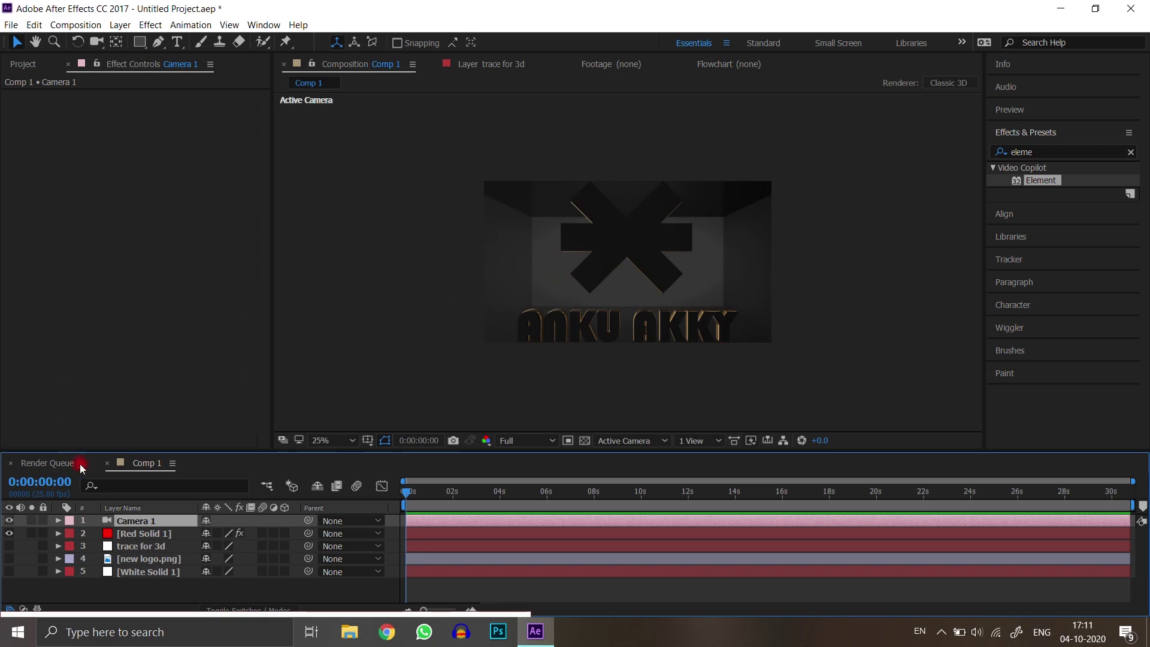
click(59, 520)
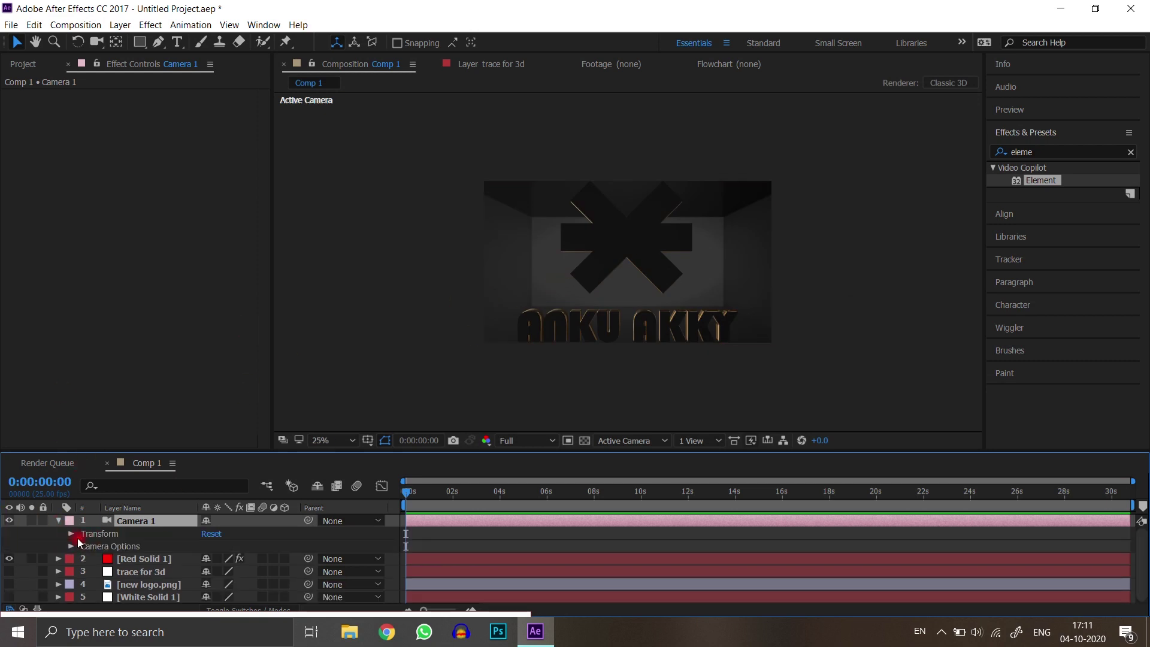
click(72, 533)
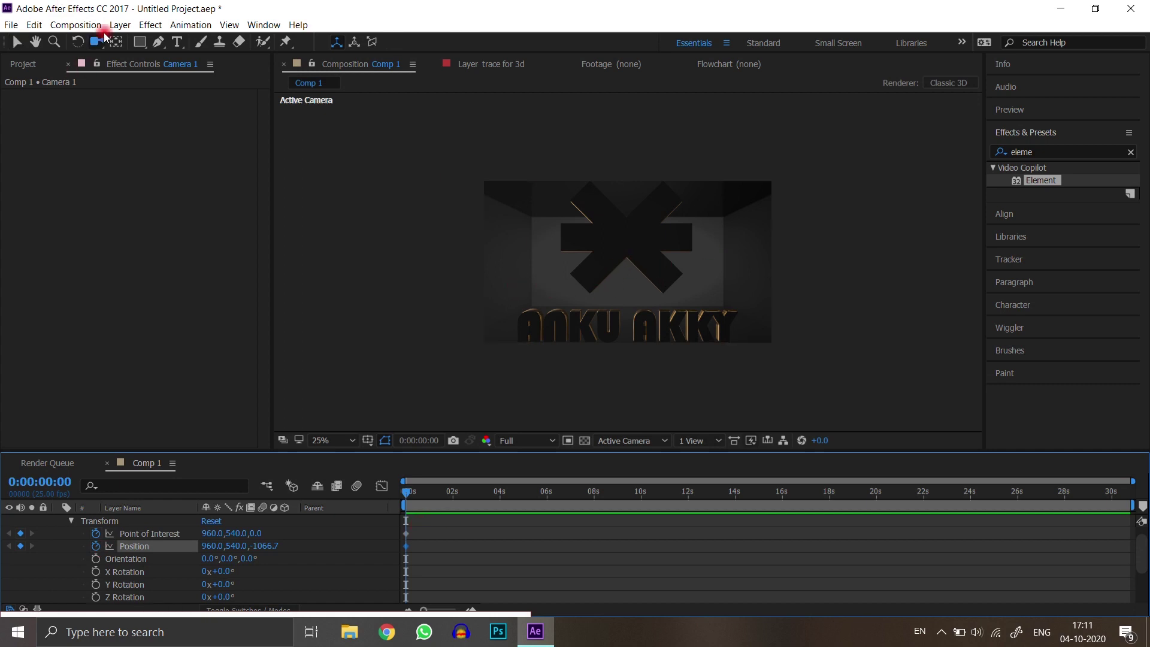
Undo a first camera orbit attempt and swing the camera to a steep side angle on the logo at the first frame
drag(628, 311, 592, 276)
key(ctrl+z)
right_click(608, 298)
click(581, 306)
key(c)
drag(590, 317, 588, 383)
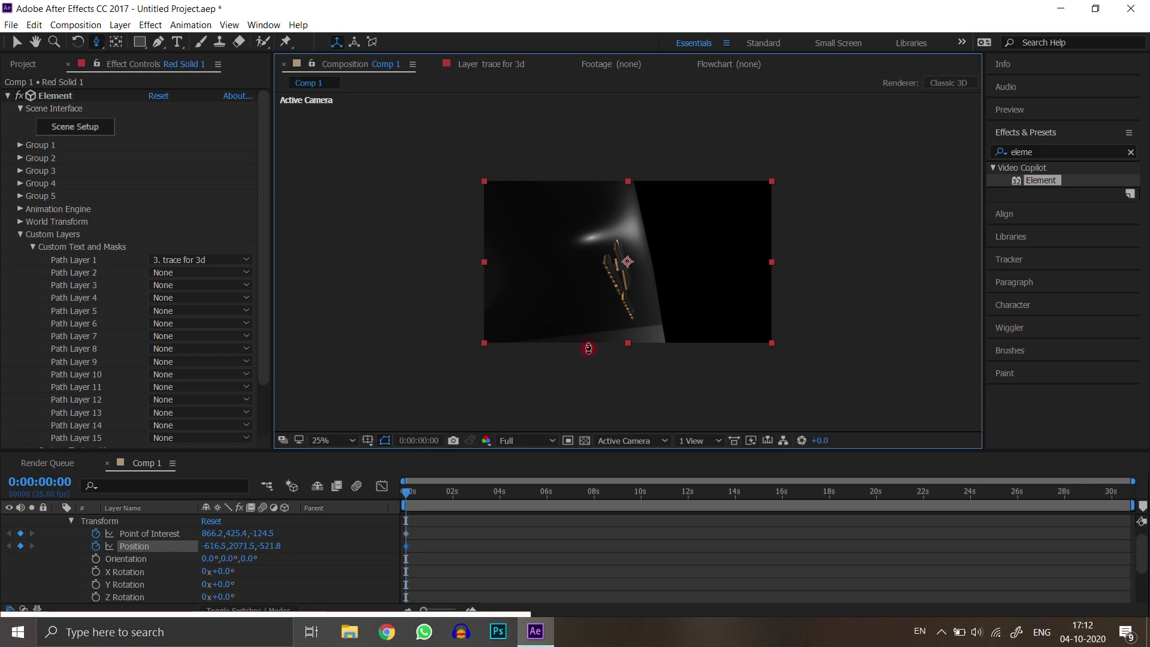
Fit the composition view up to 100% and bring the camera into a tilted close-up of the logo symbol for the opening keyframe
click(346, 446)
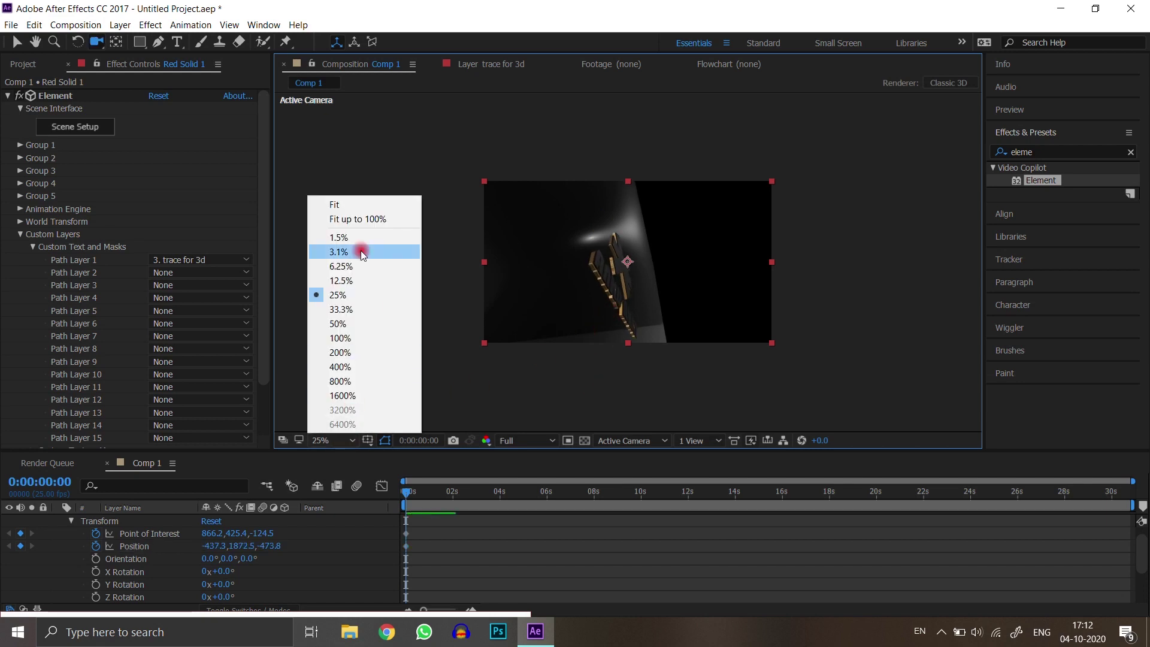
click(360, 222)
drag(628, 325, 563, 292)
key(c)
key(c)
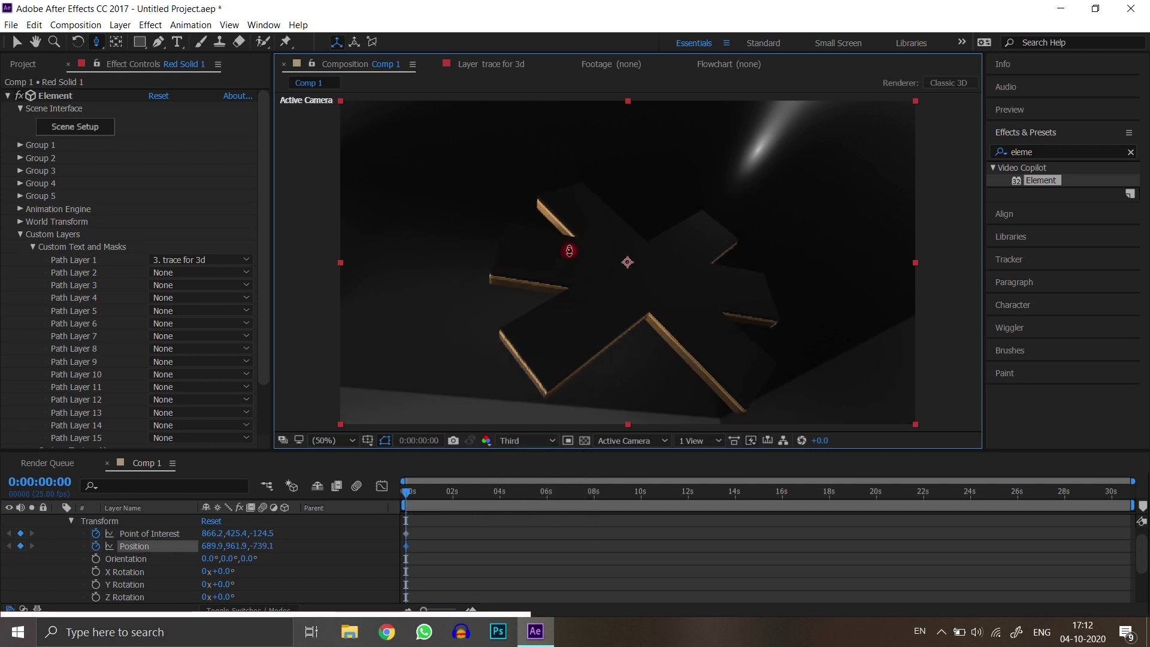
key(c)
drag(569, 250, 462, 418)
Animate the camera from a close-up of the symbol's gold edges at the start to one of its outer arms at 0:00:03:24
drag(406, 492, 485, 500)
drag(623, 235, 569, 338)
click(406, 494)
key(c)
click(31, 545)
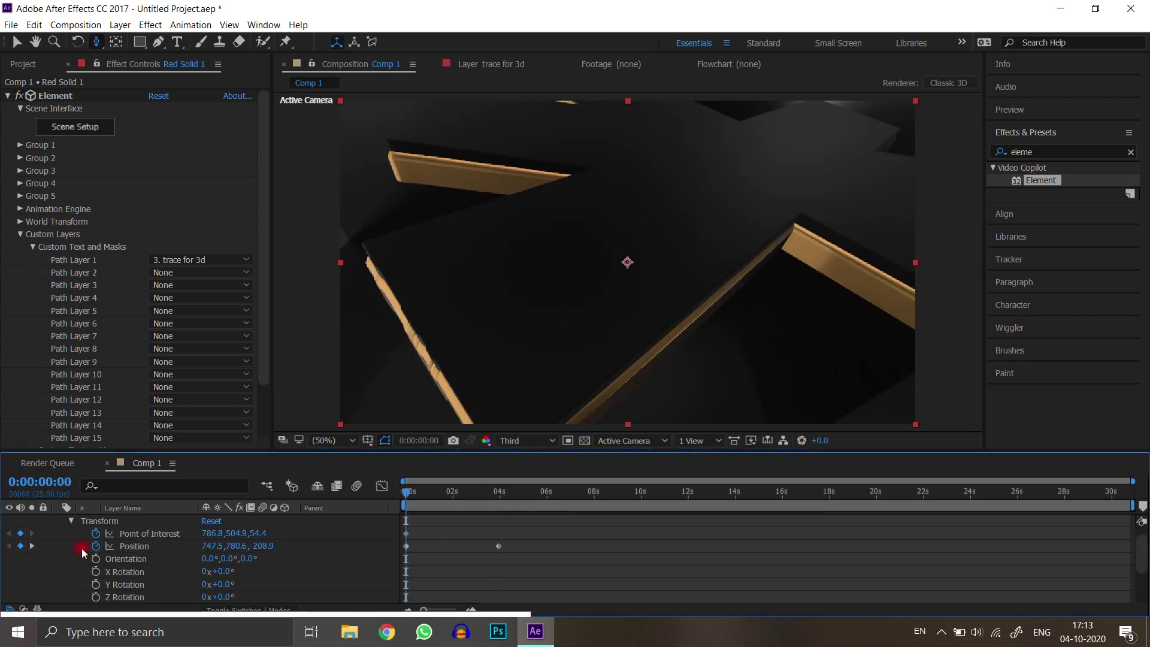
key(c)
key(c)
key(c)
mouse_move(665, 261)
mouse_down()
mouse_move(436, 383)
mouse_move(670, 262)
mouse_up()
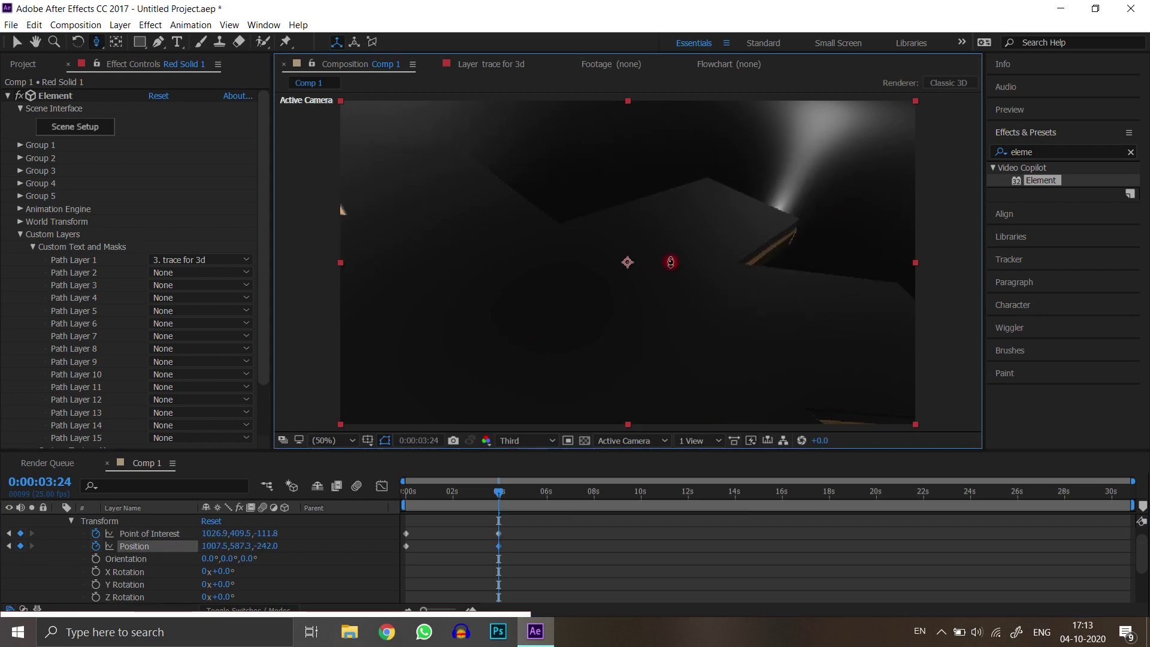
drag(592, 304, 251, 483)
Preview the first camera move from the start of the timeline
drag(498, 493, 386, 526)
key(space)
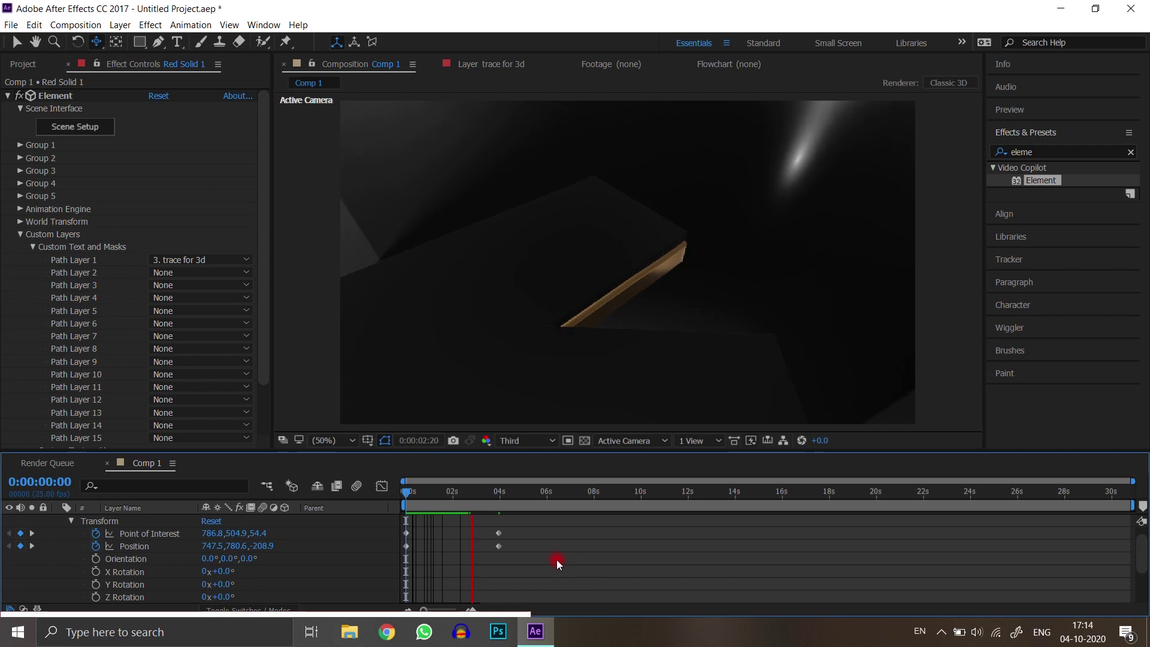
key(space)
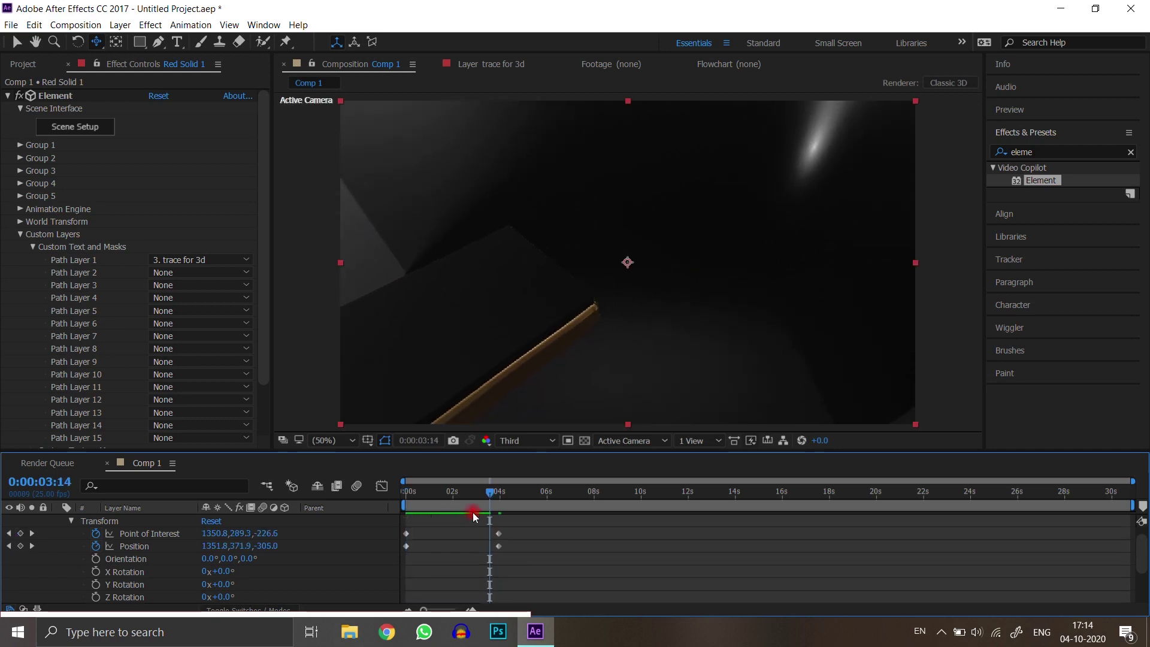
Apply Easy Ease to all of Camera 1's Point of Interest and Position keyframes and preview the move
drag(522, 526, 369, 576)
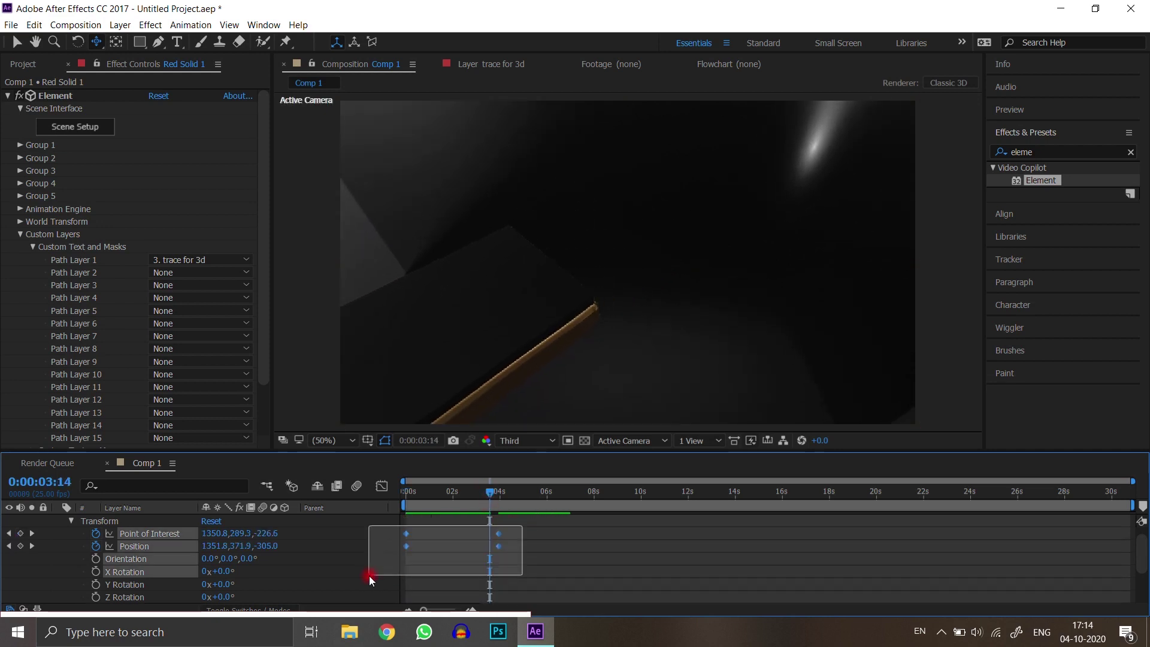
key(F9)
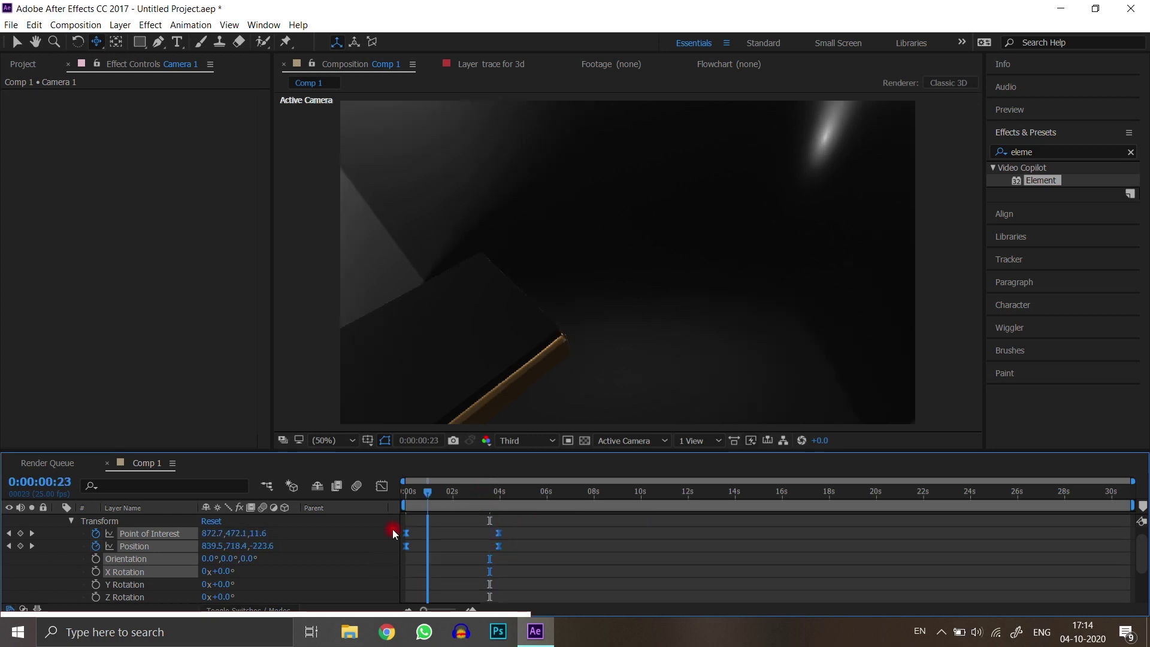
key(Home)
key(space)
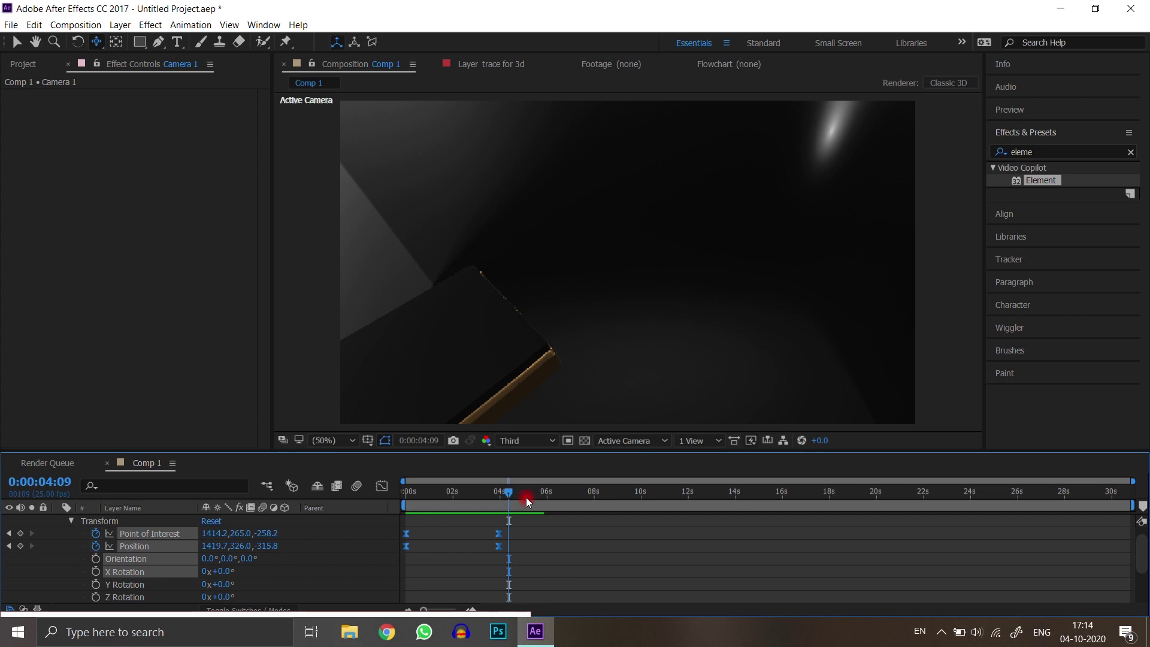
Split the camera layer at 0:00:04:02 and show only the animated properties of the new camera
scroll(88, 535, up, 1)
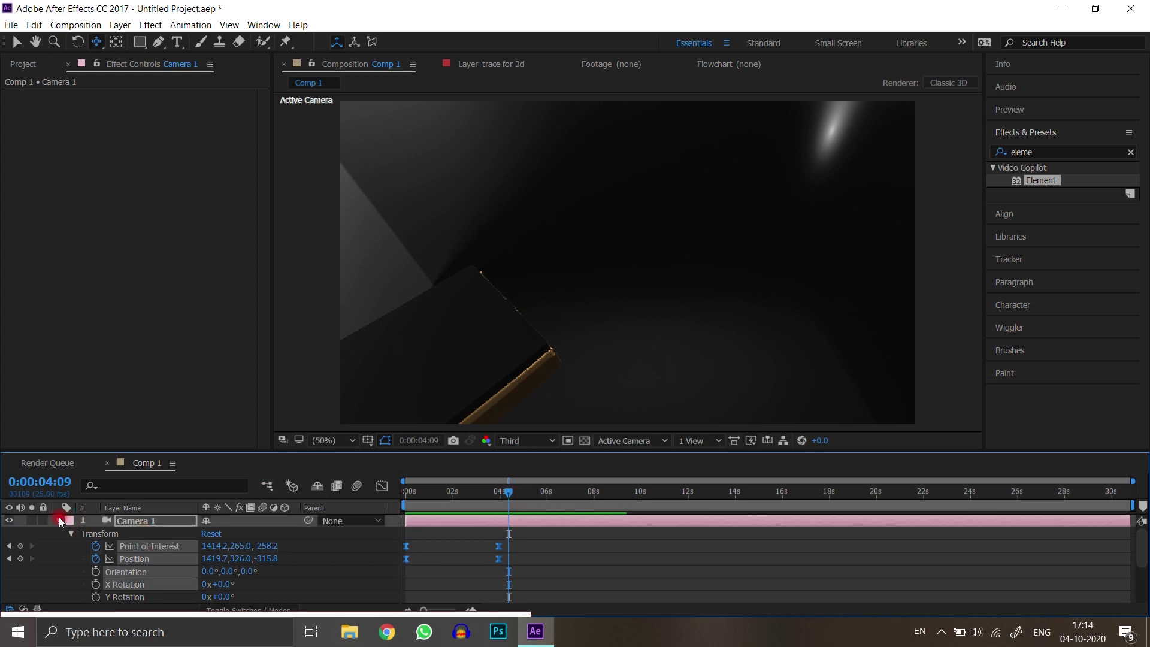
key(ctrl+grave)
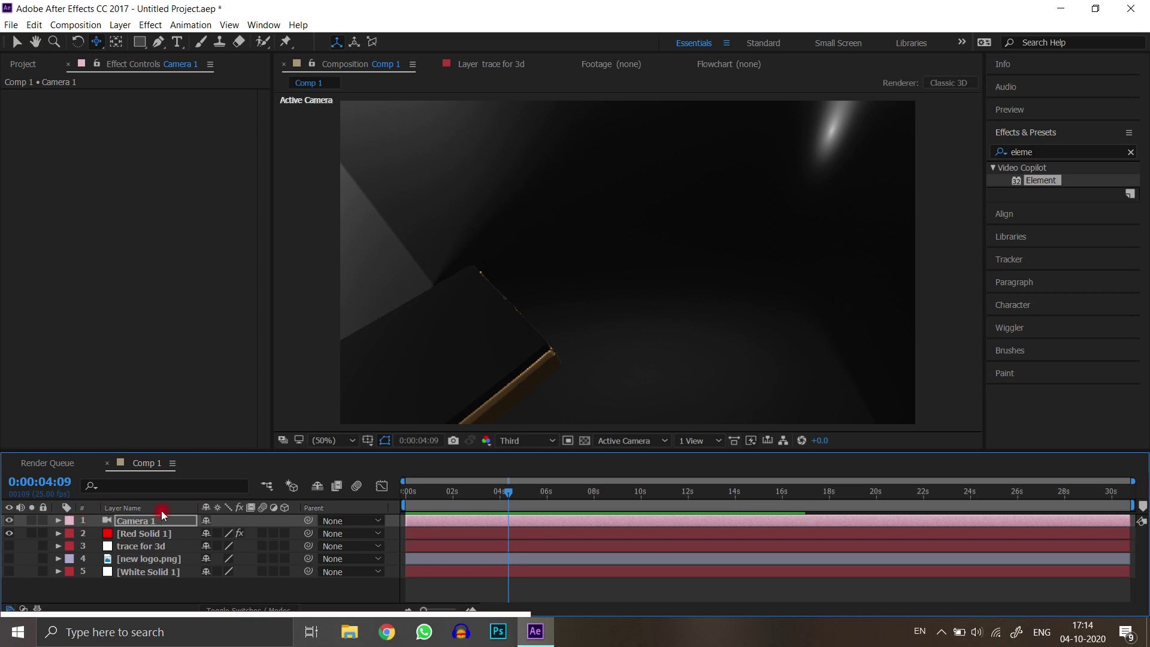
key(u)
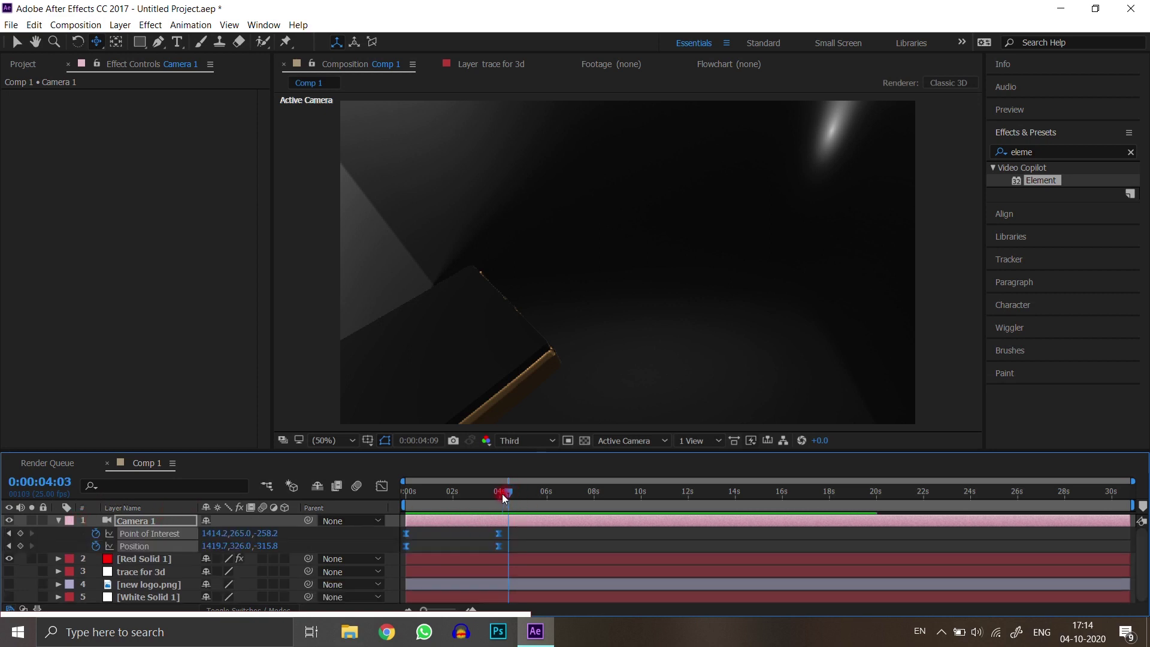
drag(503, 497, 502, 495)
click(533, 519)
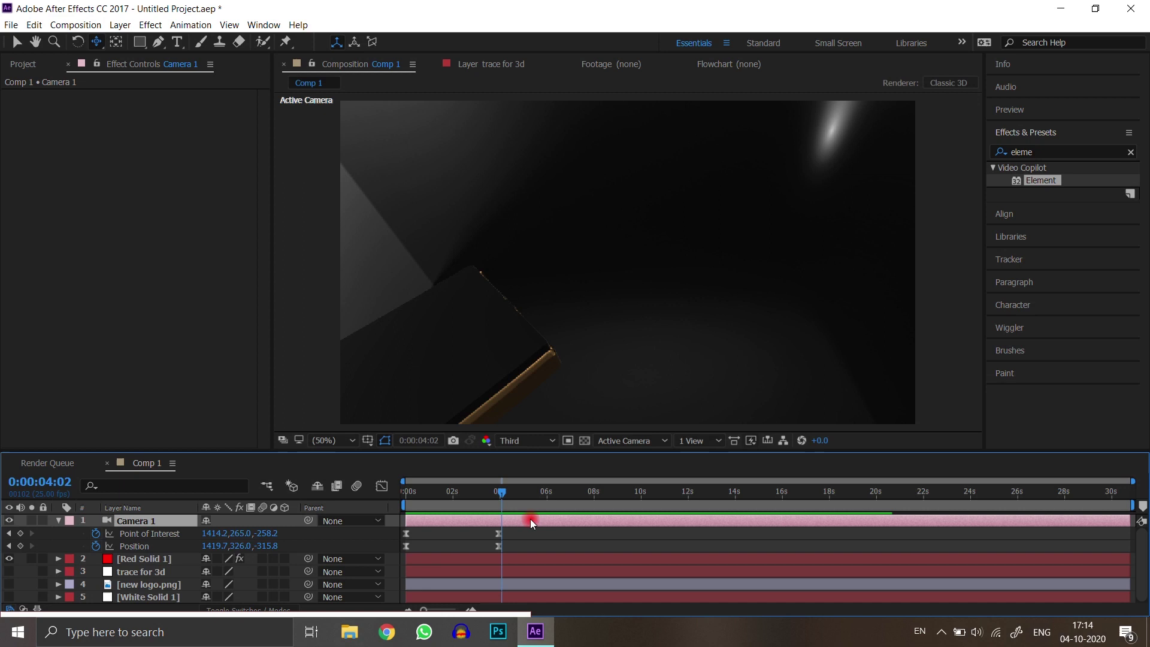
key(ctrl+shift+d)
key(u)
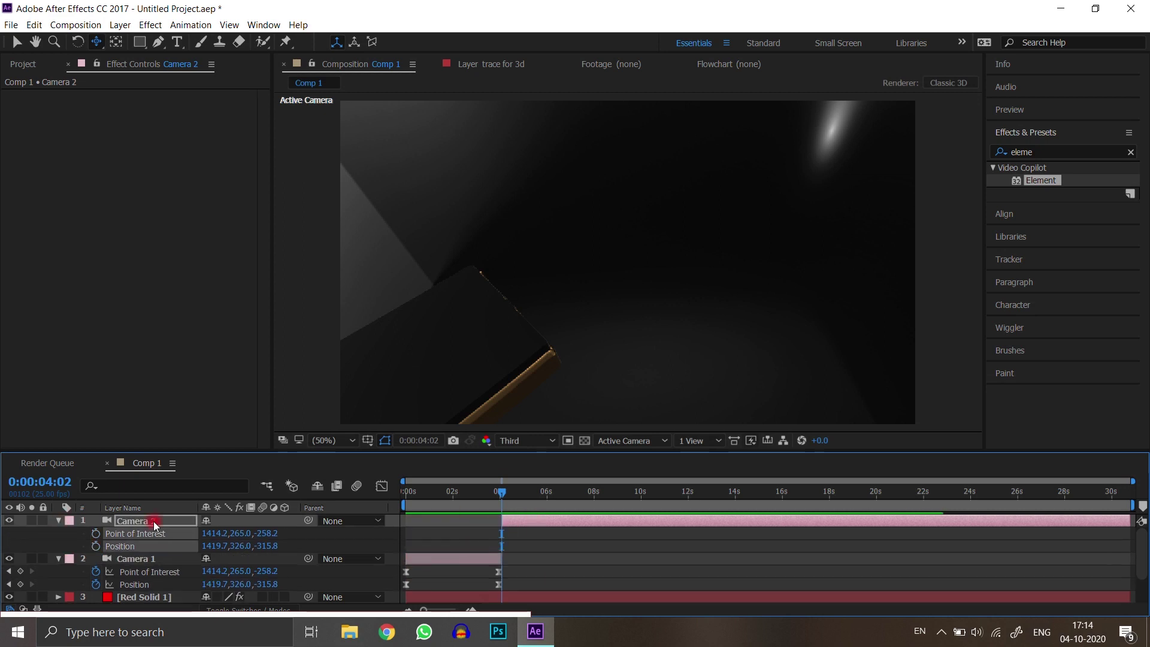
Keyframe the second camera's opening shot at 0:00:04:02 as a side close-up of the symbol's upper arms with the room behind
drag(480, 379, 794, 212)
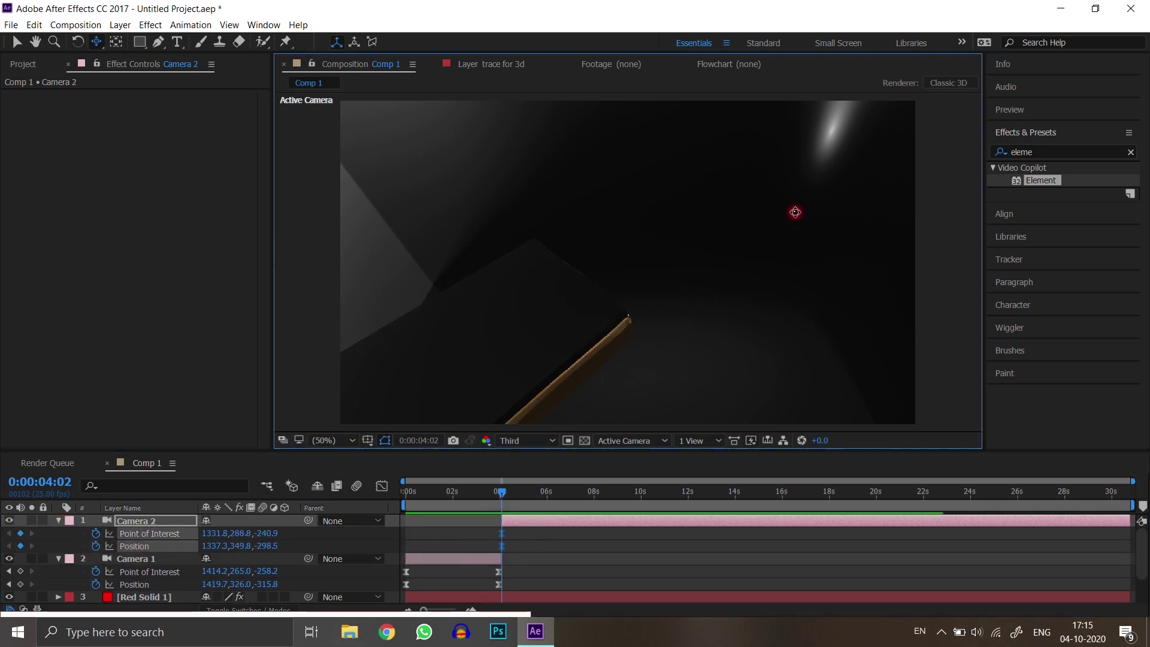
key(c)
drag(548, 417, 659, 359)
key(c)
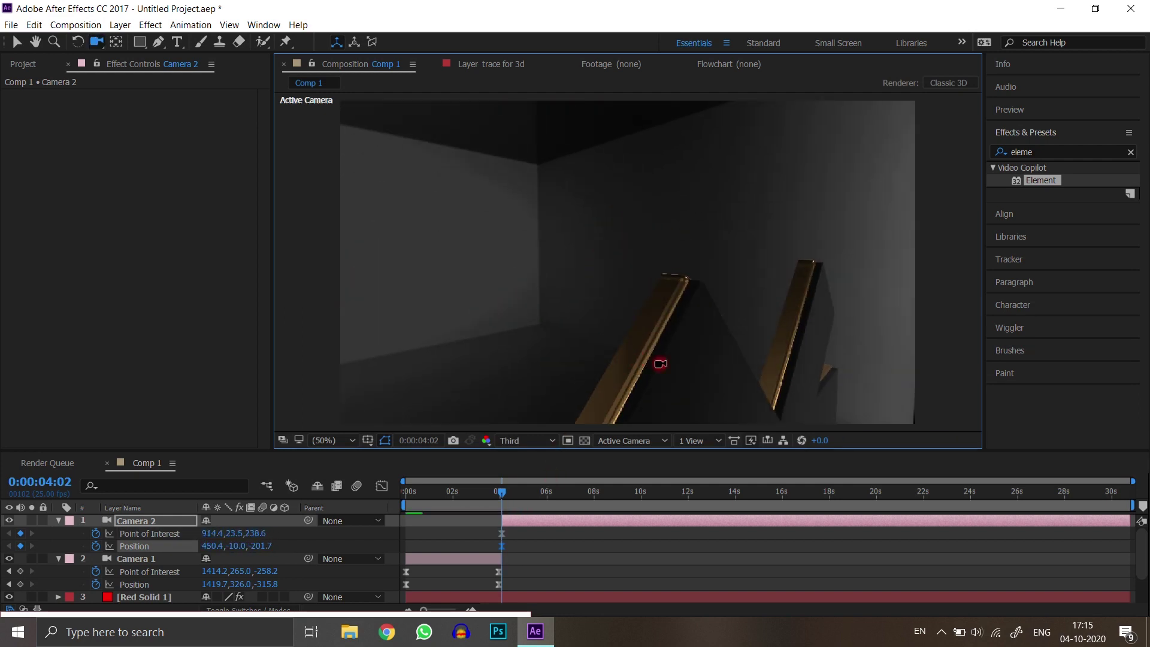
Move the second camera at 0:00:08:01 to end its shot on a close side view of the symbol with the lettering below
drag(501, 491, 539, 500)
drag(734, 349, 527, 287)
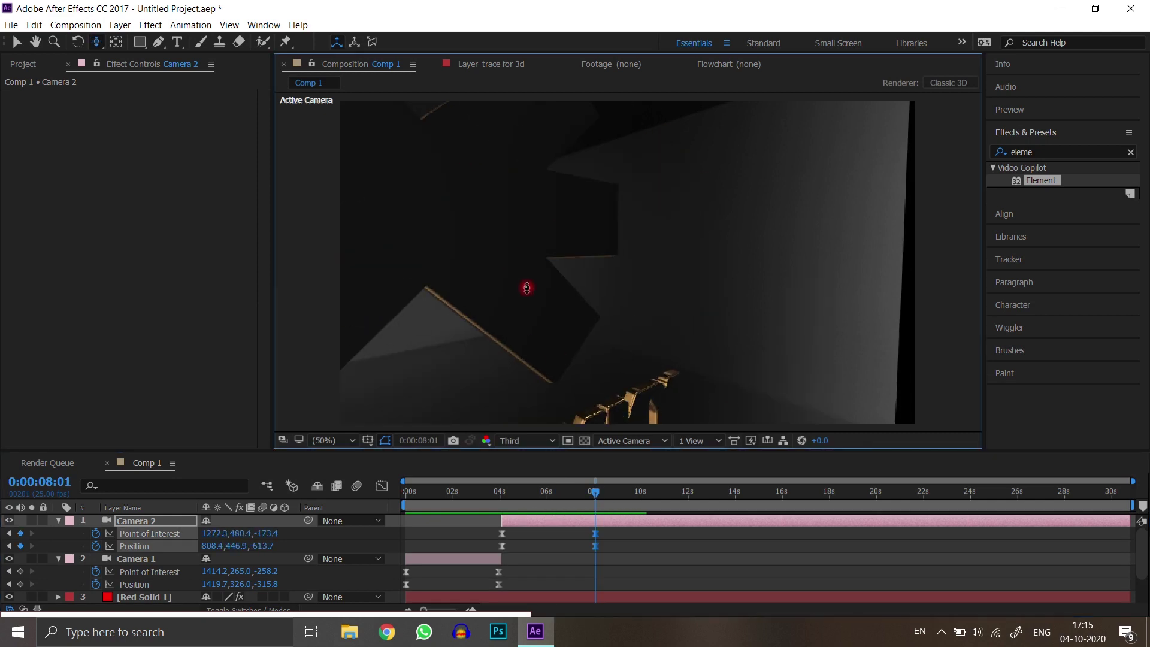
drag(547, 237, 584, 474)
Split the camera at 0:00:08:01 and animate the third camera around the lettering with Easy Ease keyframes ending at 0:00:11:24
key(ctrl+shift+d)
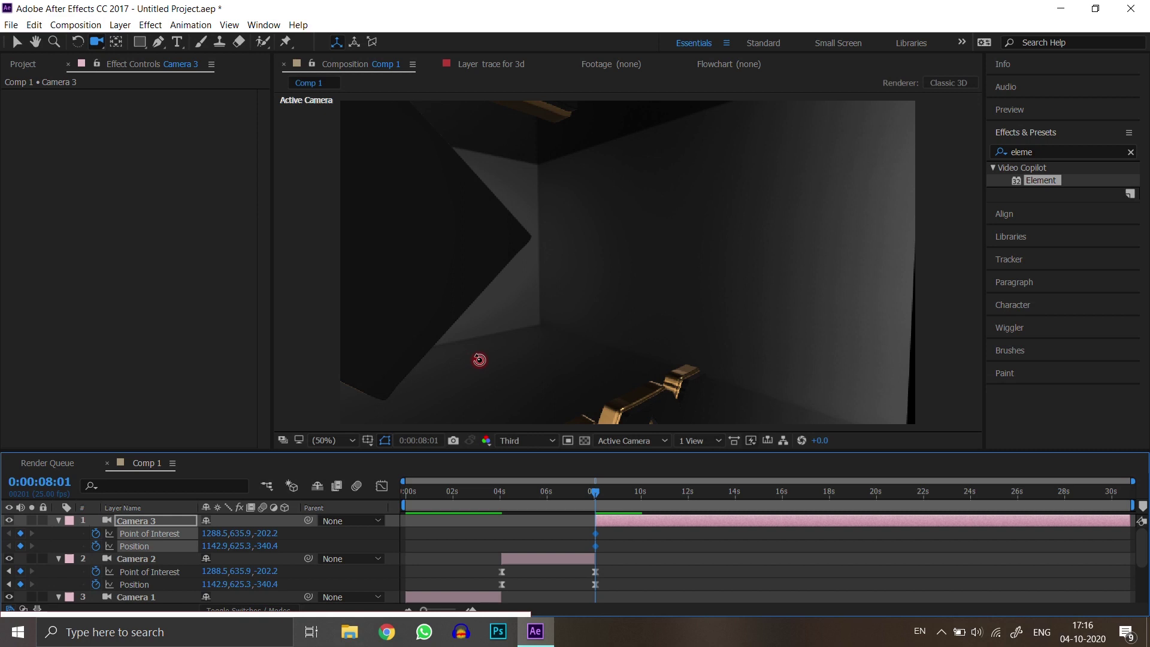
drag(479, 359, 818, 311)
drag(596, 492, 682, 492)
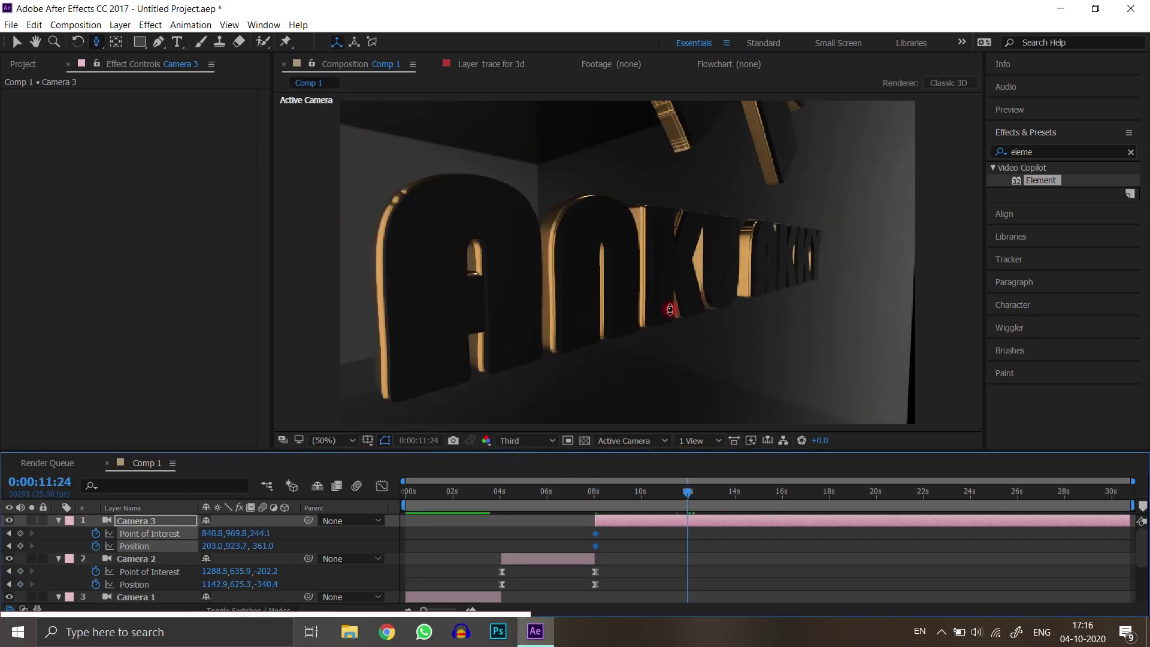
drag(748, 286, 597, 548)
key(F9)
Split the camera at 0:00:11:24 and keyframe the fourth camera's opening shot looking down on the logo from above
key(ctrl+shift+d)
click(96, 534)
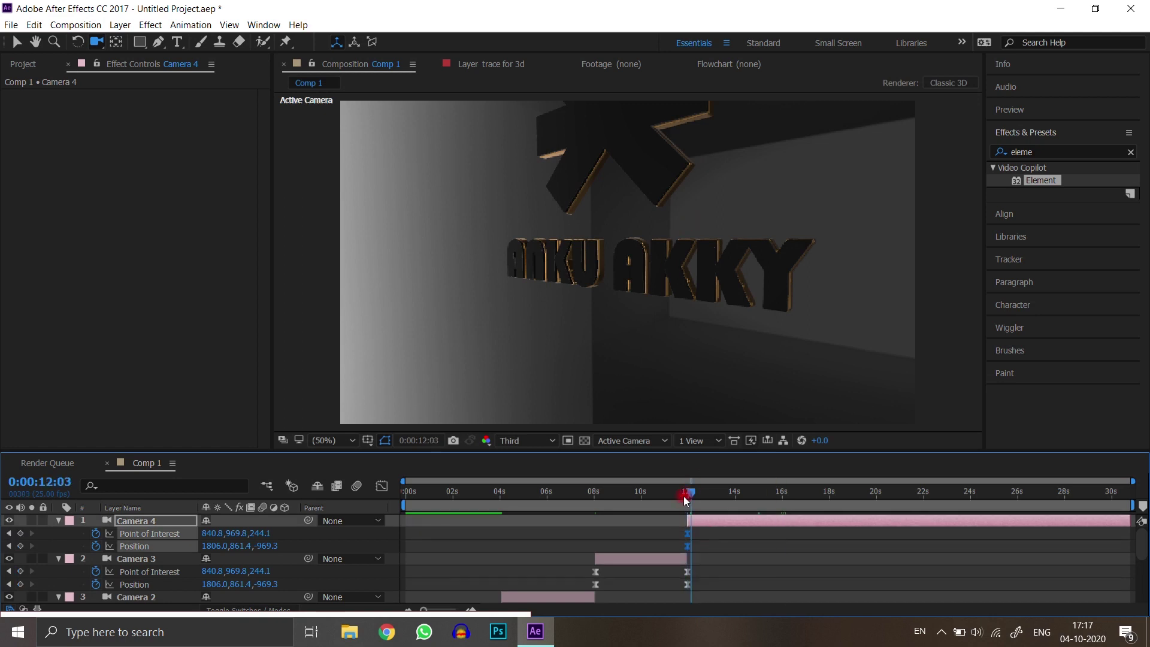
drag(625, 212, 640, 367)
key(c)
key(c)
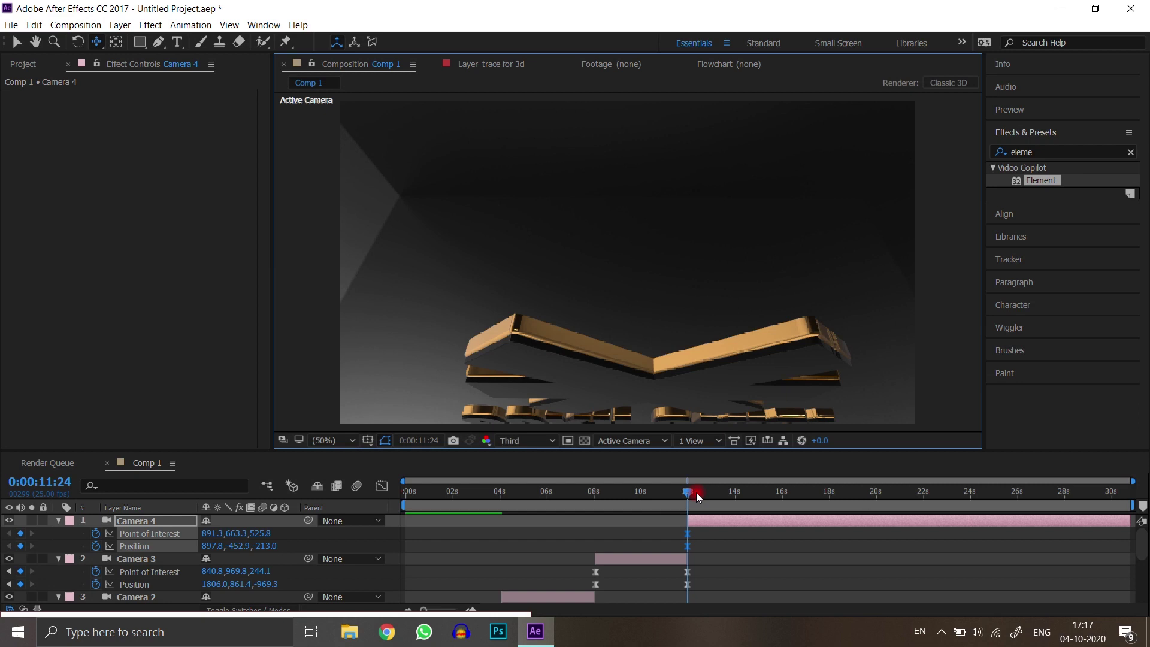
Animate the fourth camera from the overhead shot to a full front view of the logo at the 16-second mark
drag(695, 492, 782, 492)
key(c)
drag(649, 377, 651, 400)
click(687, 491)
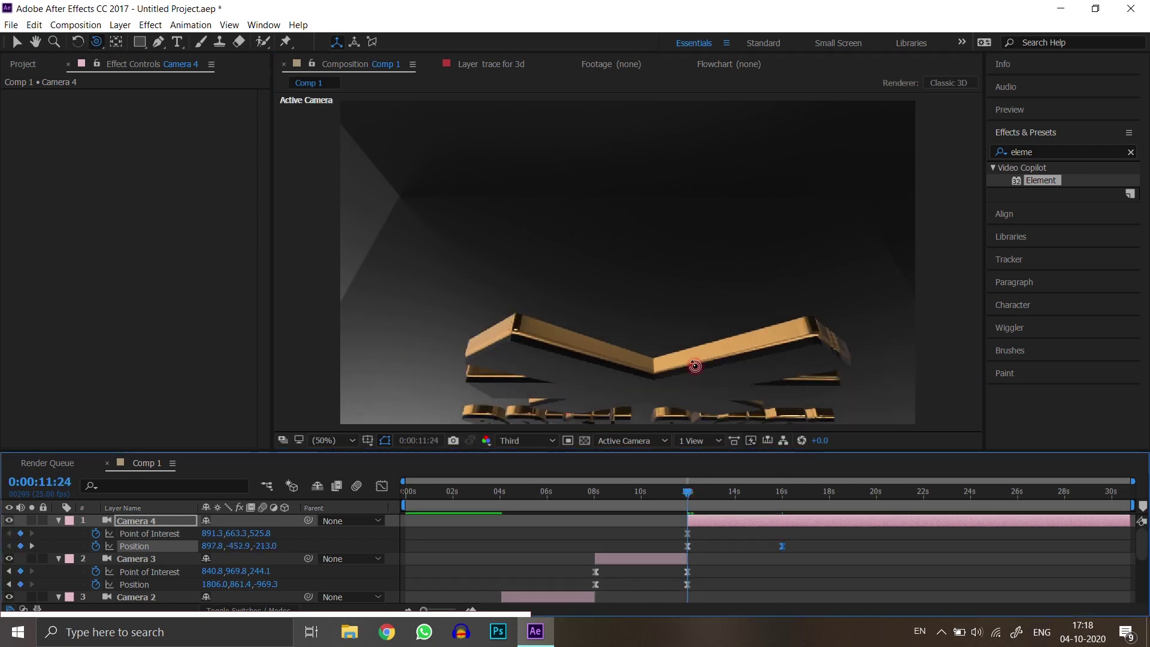
drag(693, 365, 635, 279)
click(32, 545)
key(c)
key(c)
key(c)
End the work area at 0:00:20:04, trim the composition to it, and collapse the camera layers' properties
drag(782, 493, 878, 512)
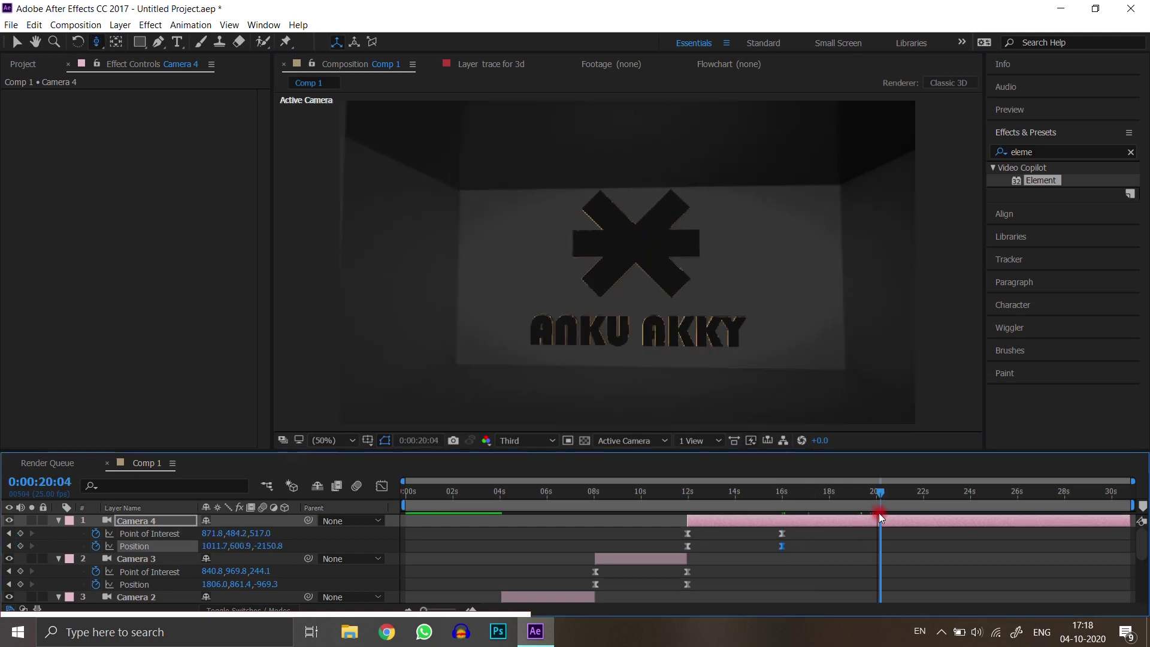
key(n)
key(ctrl+shift+x)
click(59, 519)
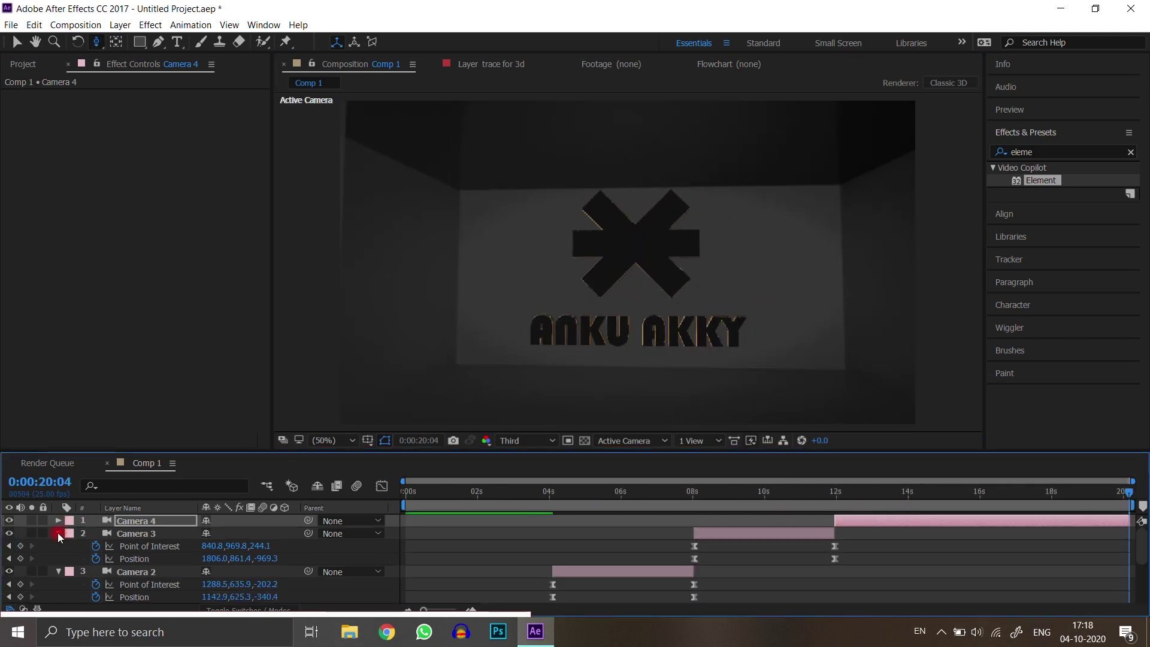
click(58, 533)
click(58, 545)
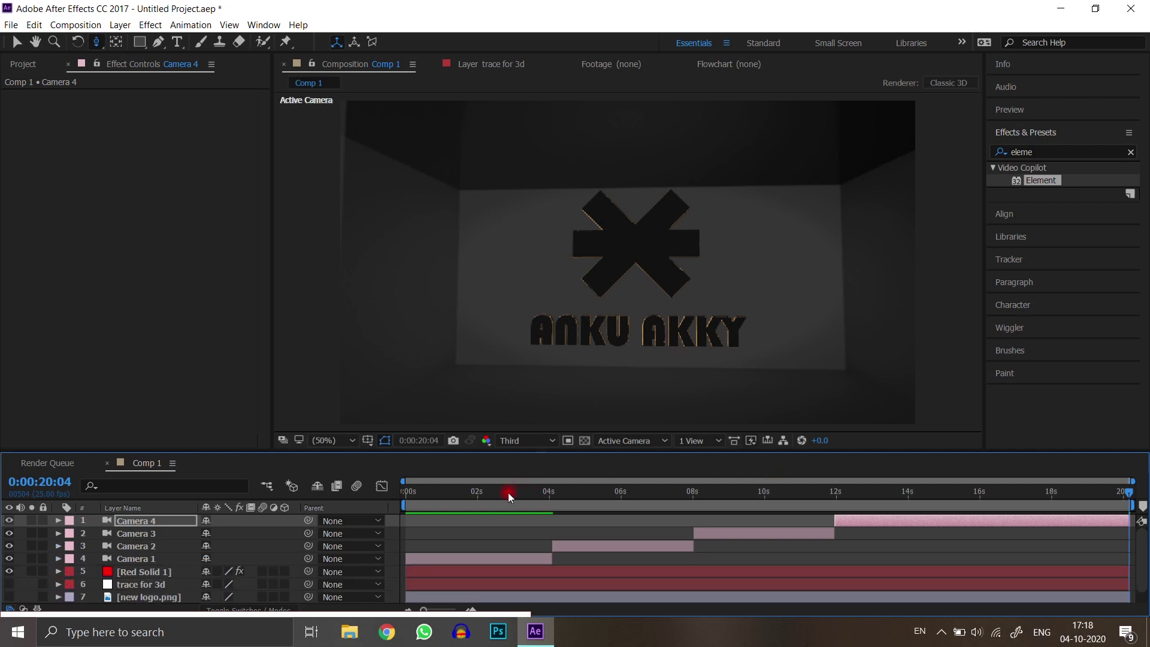
Preview the complete four-camera logo animation from the start
key(Home)
key(space)
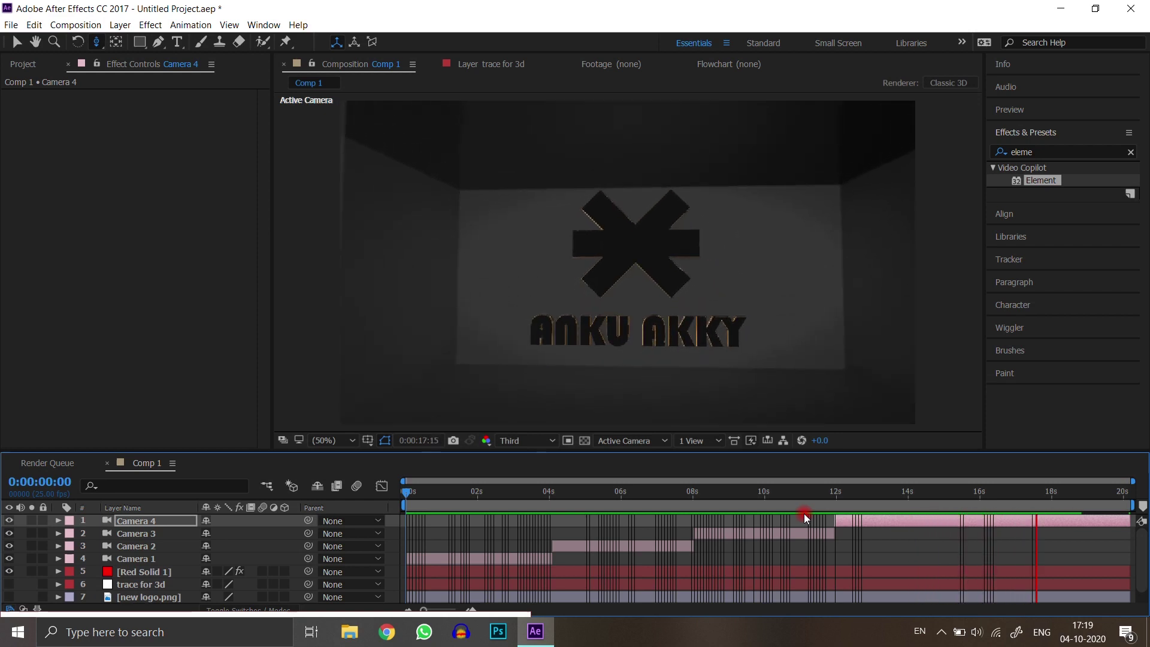
key(space)
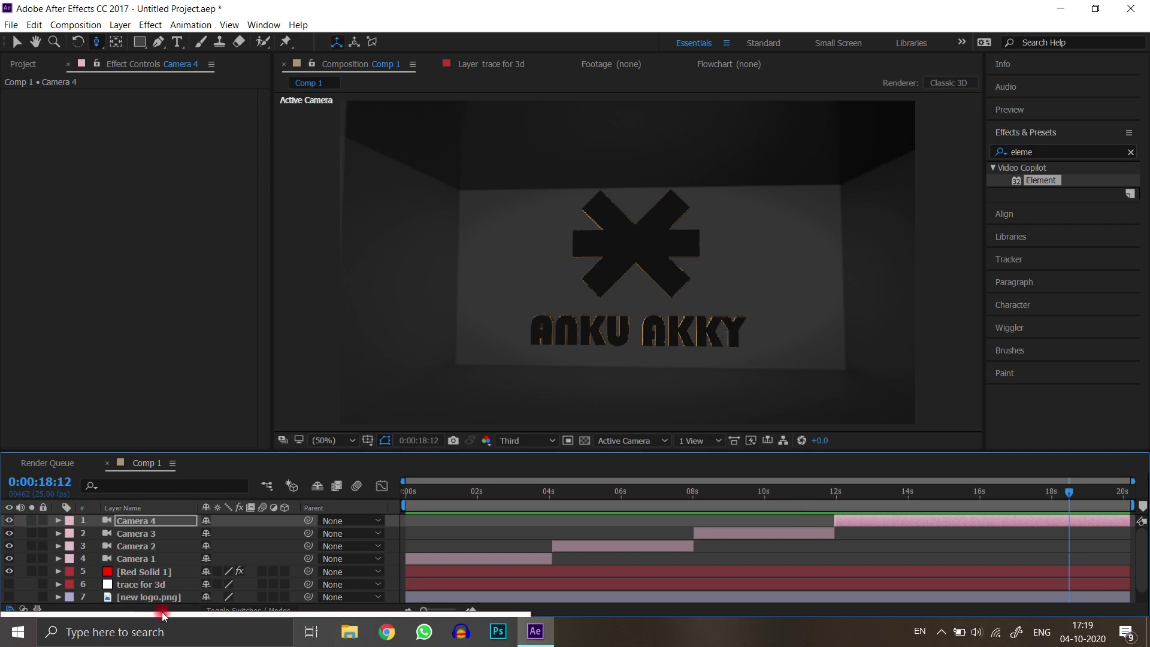
Create a black 1920 × 1080 px solid as the composition's top layer
right_click(389, 551)
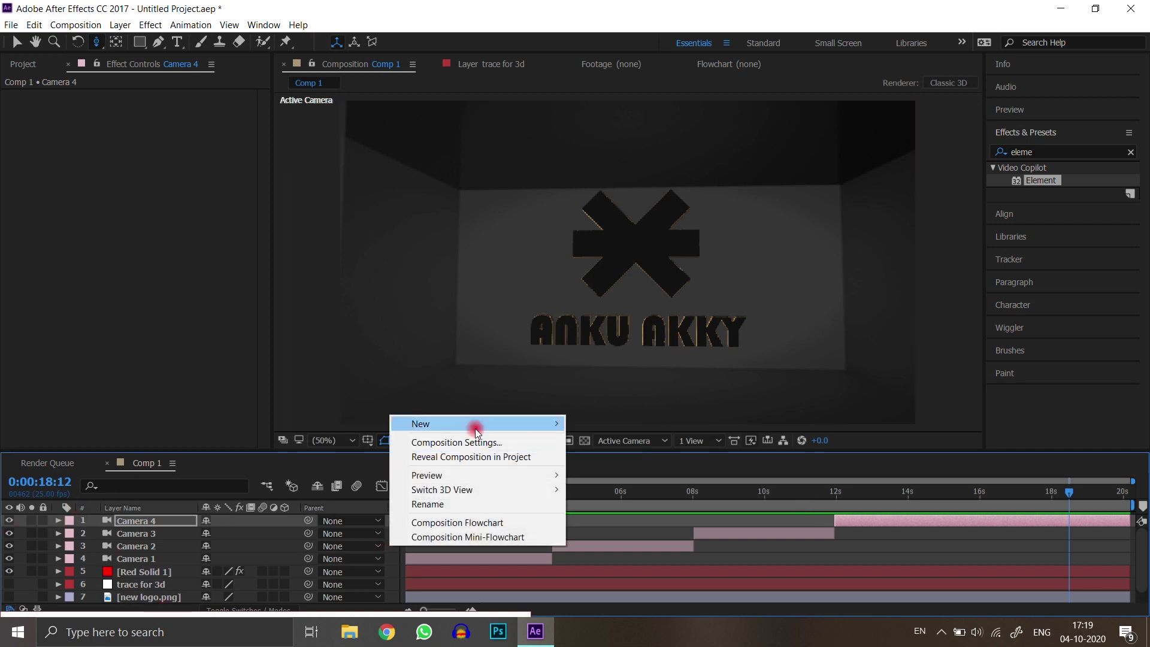
mouse_move(476, 430)
click(651, 458)
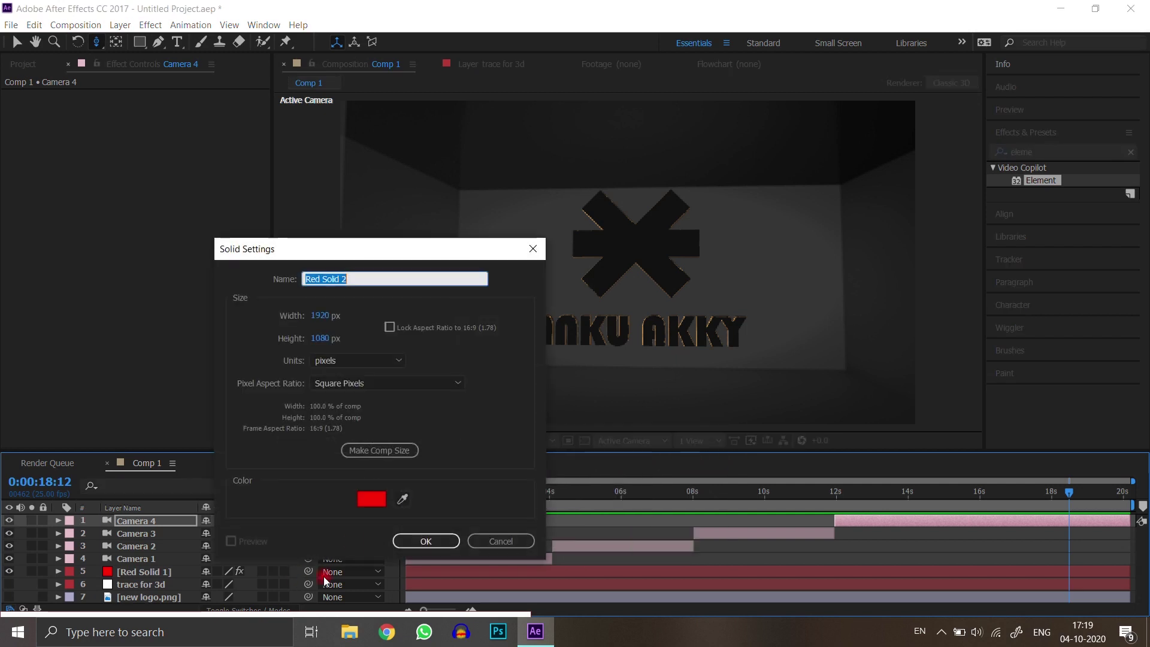
click(371, 499)
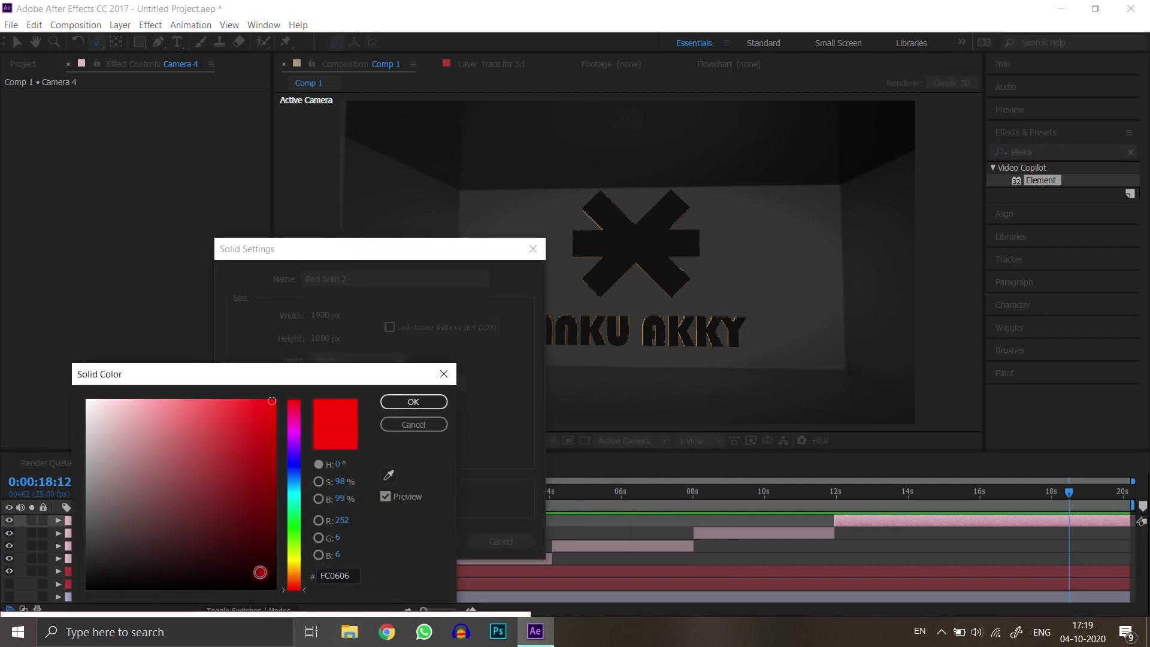
click(414, 403)
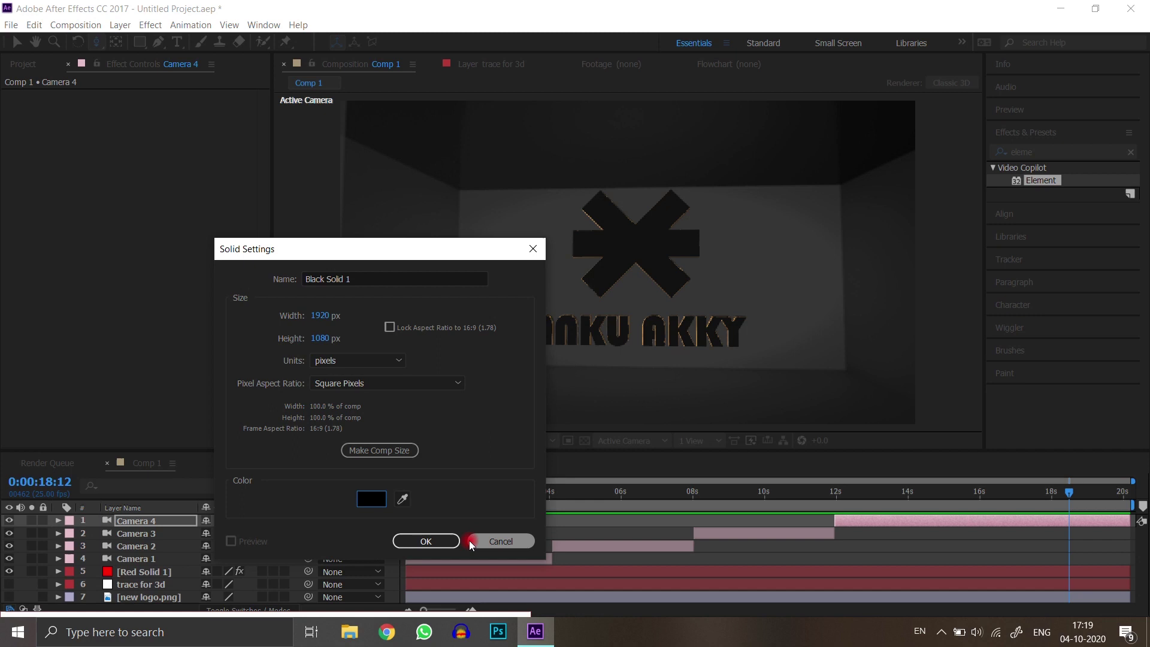
click(425, 540)
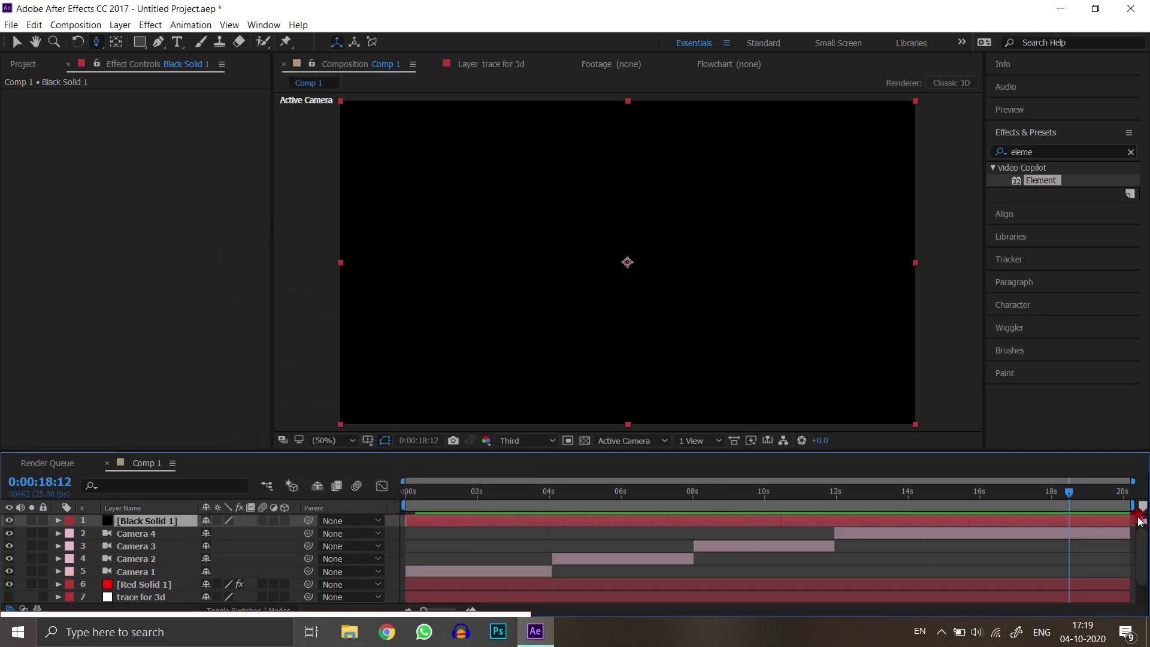
Shorten the black solid around the first camera cut and keyframe opacity at 0% at 0:00:02:19, full black at 0:00:03:23 and 0% at 0:00:04:14
drag(889, 526, 581, 533)
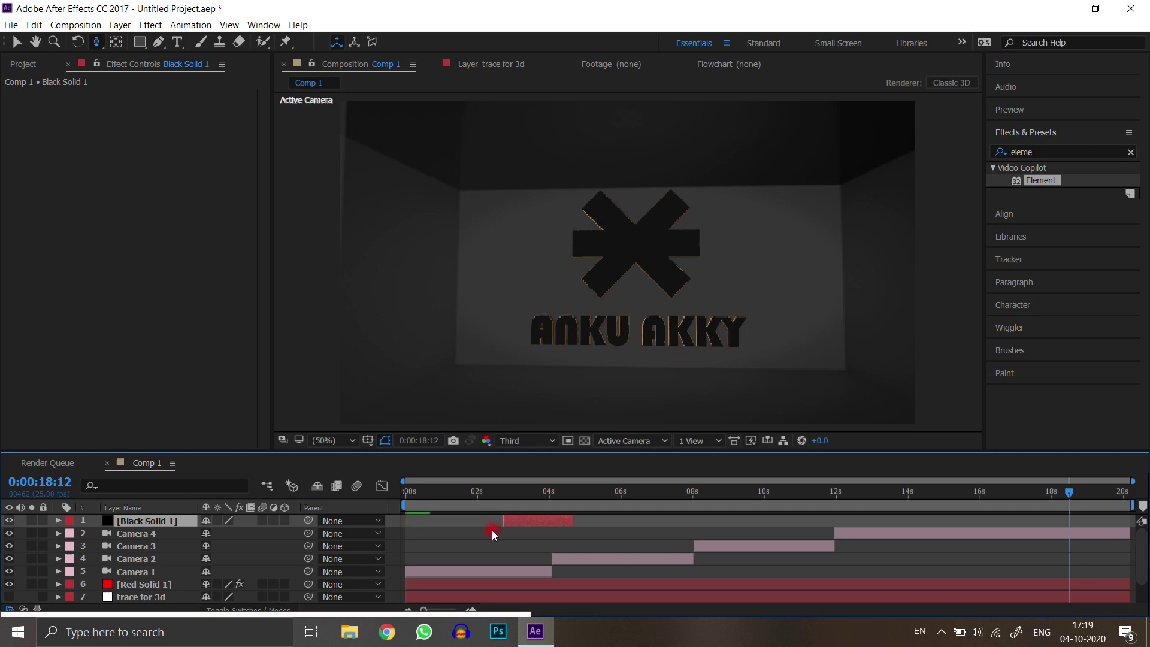
key(t)
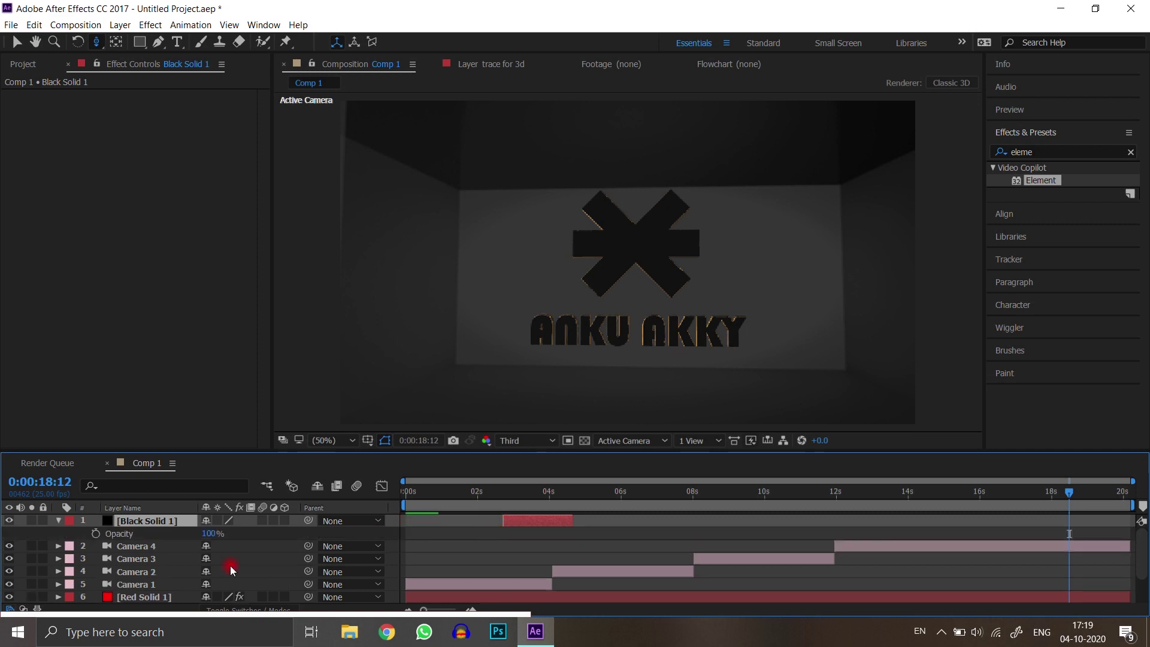
drag(510, 489, 504, 488)
click(95, 533)
drag(209, 533, 3, 549)
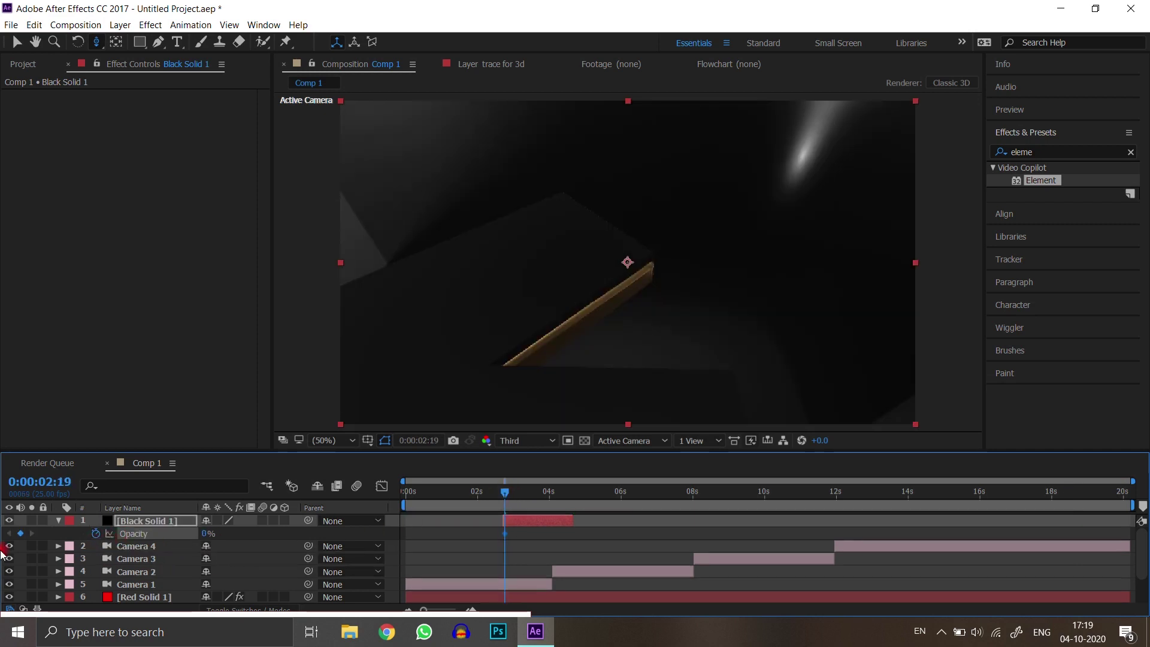
drag(508, 514, 545, 498)
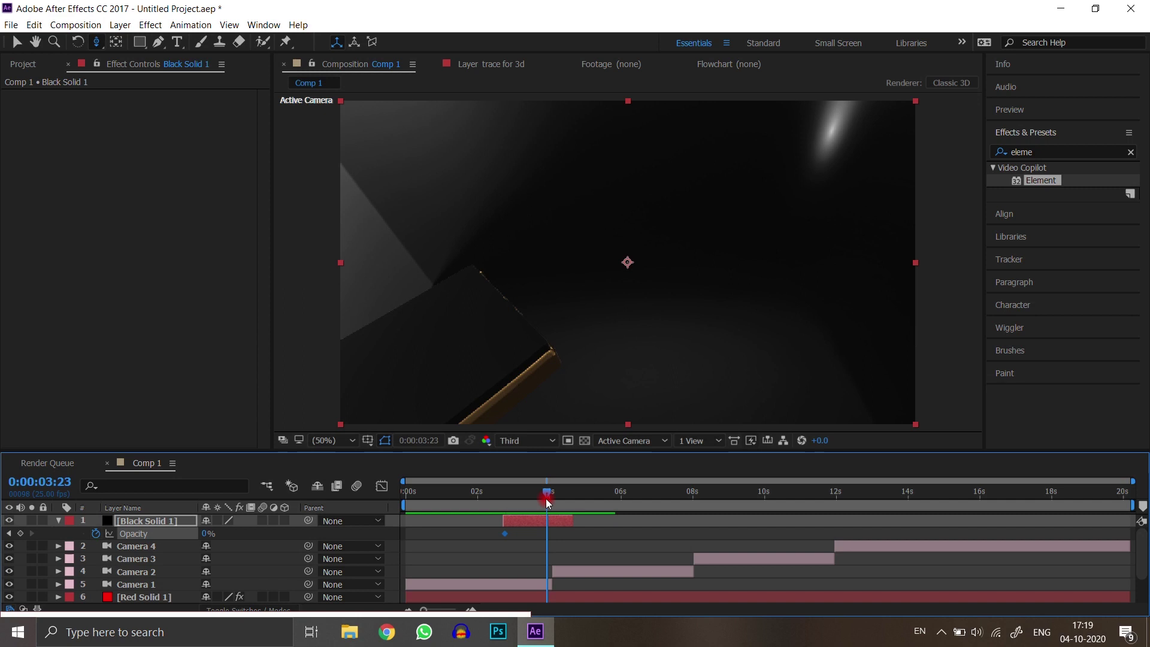
drag(207, 533, 93, 553)
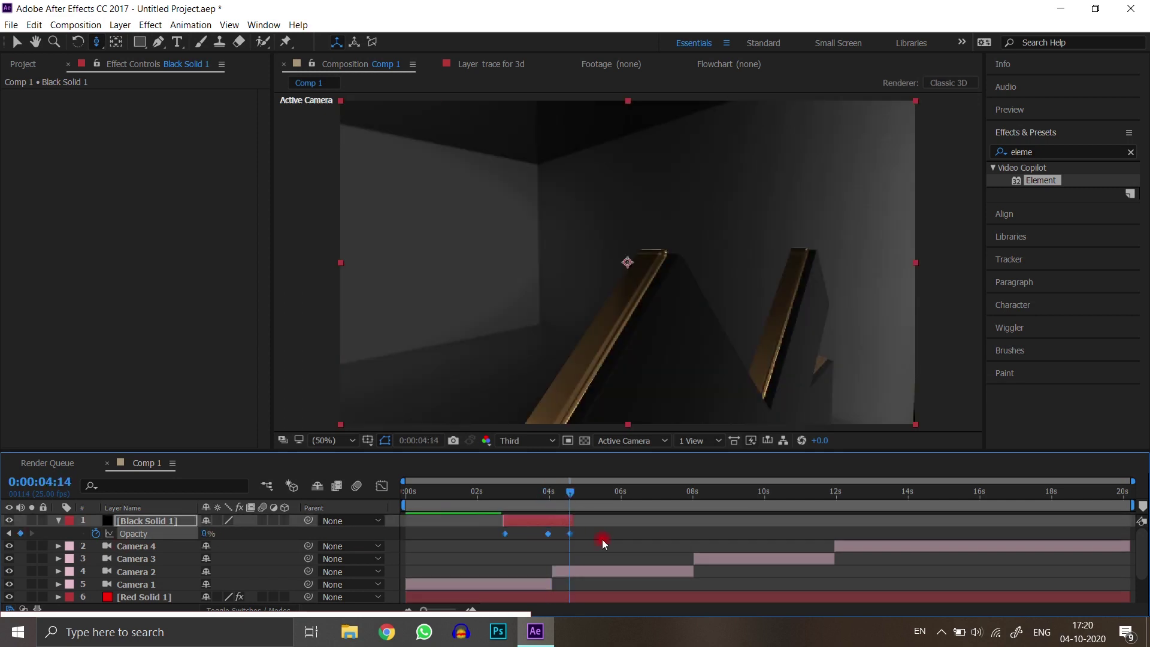
Ease the opacity keyframes, shift the black solid slightly later over the first camera cut, and preview the fade
click(486, 498)
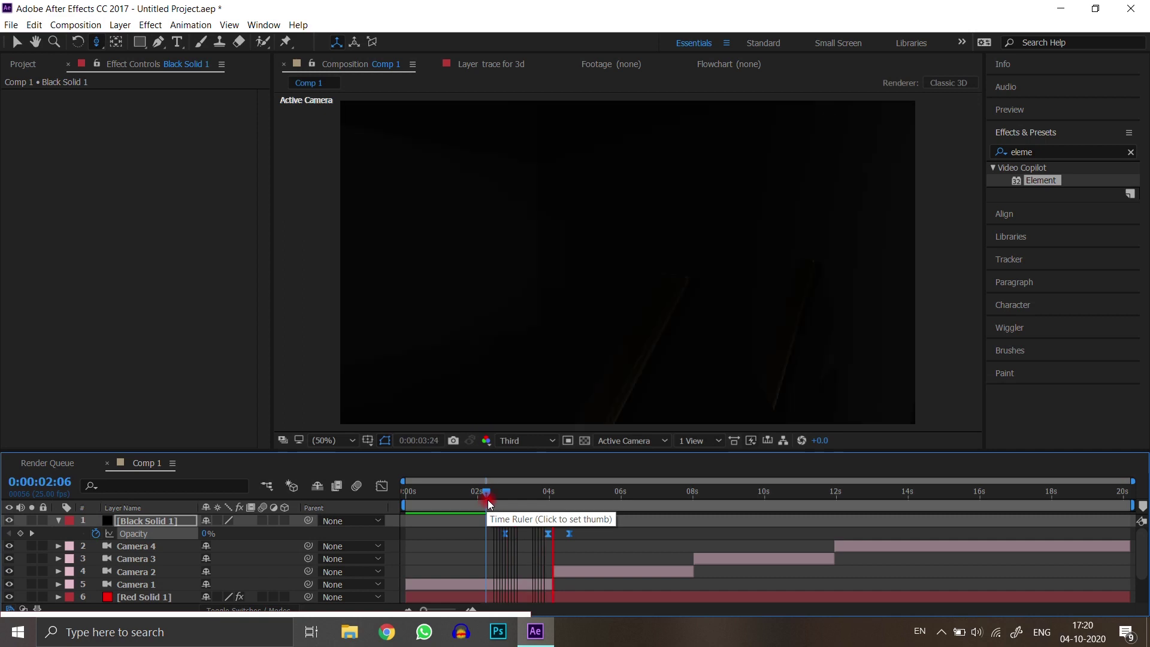
key(space)
drag(563, 521, 476, 499)
key(space)
key(space)
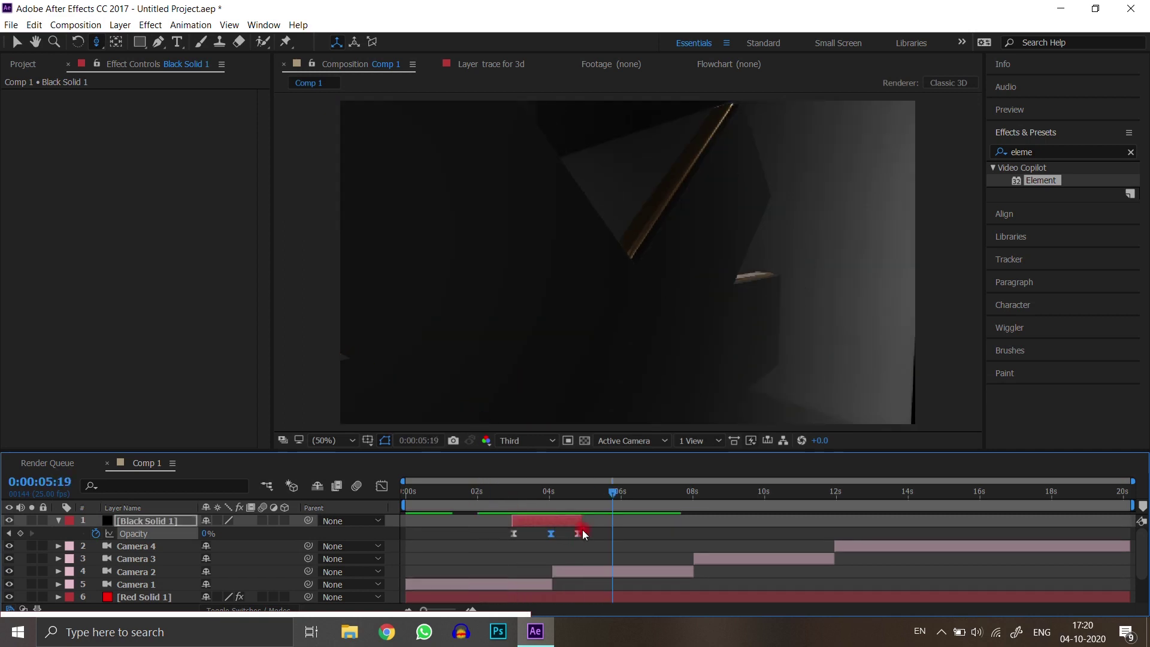
Try moving the fade's full-black keyframe slightly past the first camera cut and preview the transition
drag(508, 495, 560, 537)
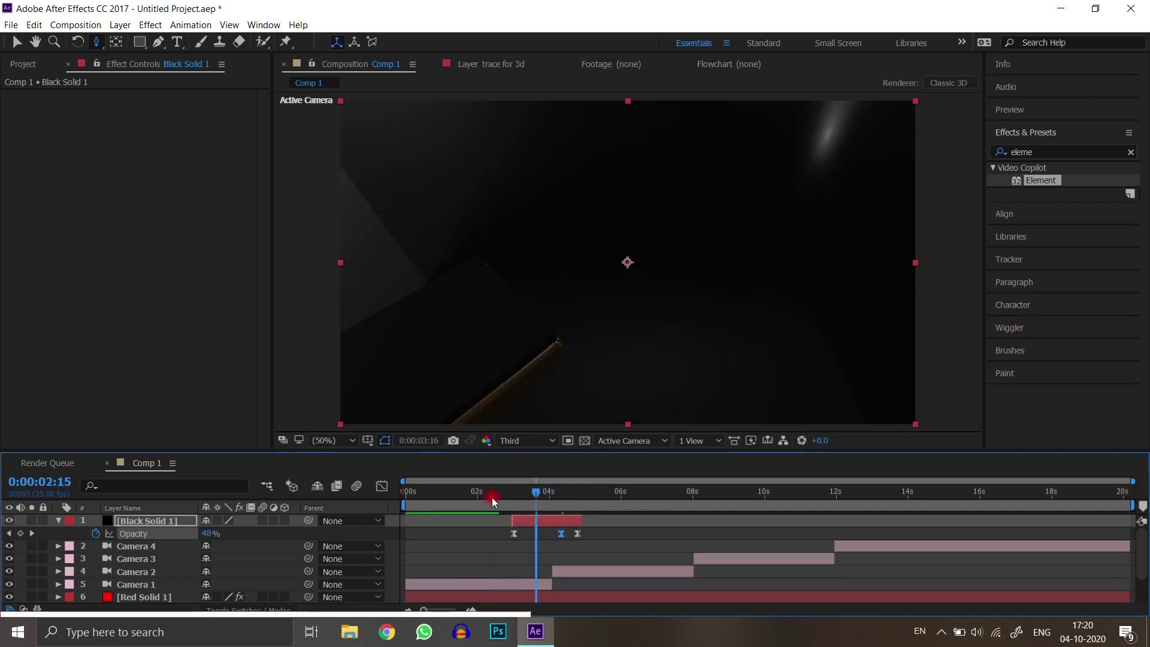
click(493, 497)
key(space)
key(space)
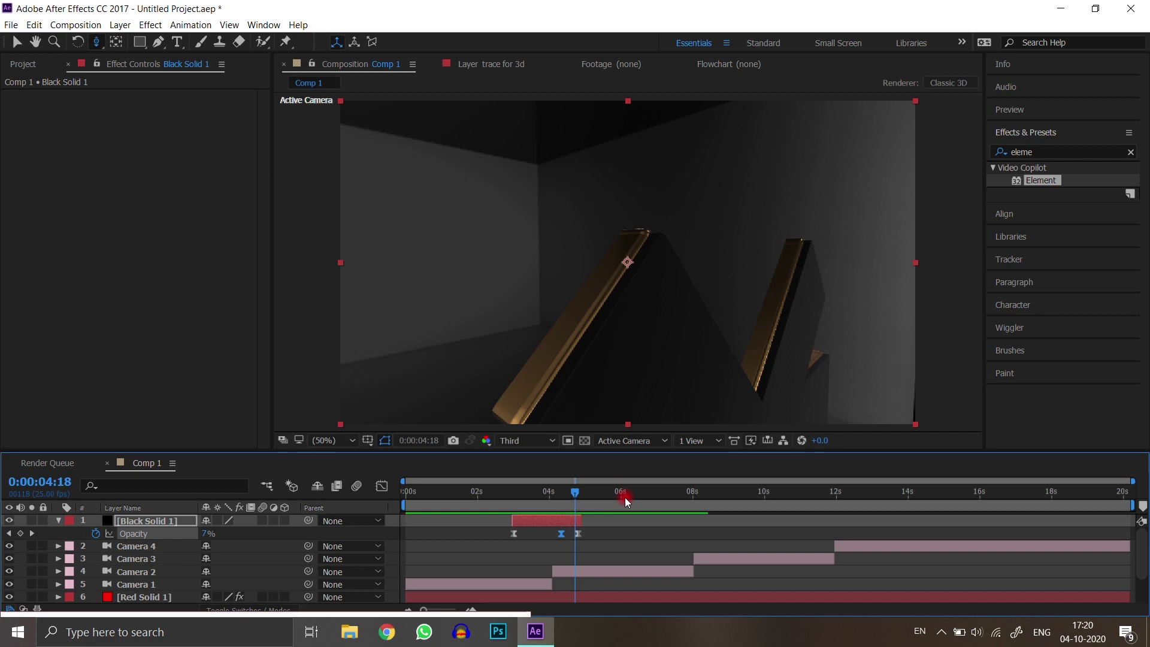
Align the full-black keyframe with the first camera cut, retime the fade's starting keyframe to about 3.2 seconds, and preview the transition
drag(527, 538, 534, 538)
drag(561, 533, 552, 537)
click(515, 500)
key(space)
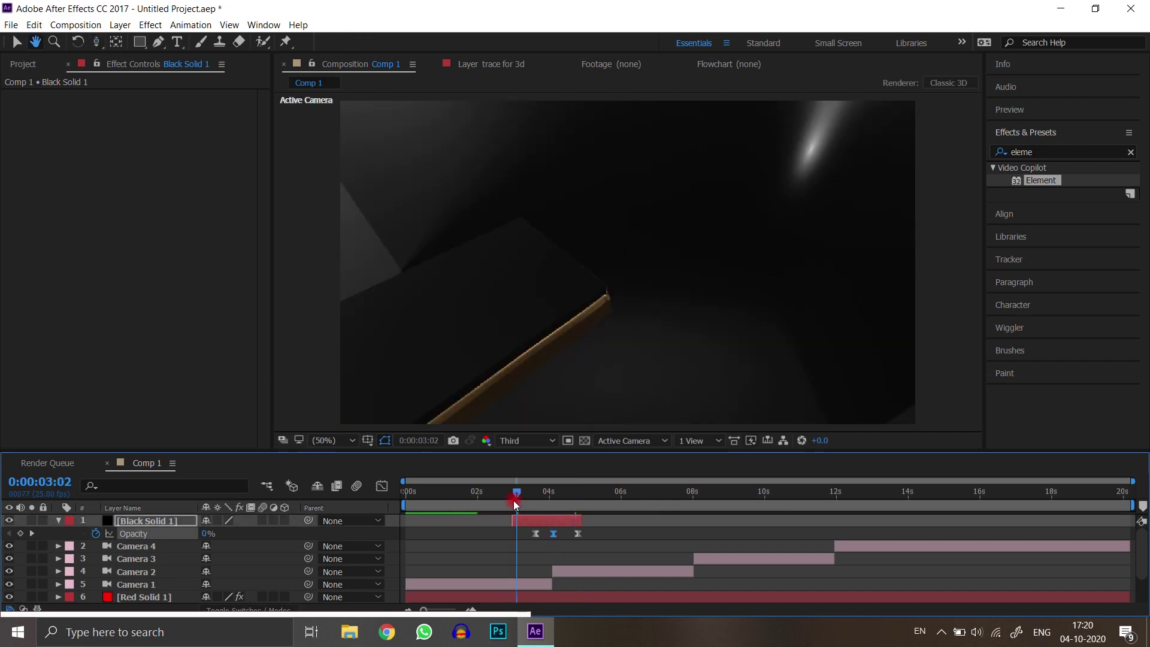
key(space)
click(511, 498)
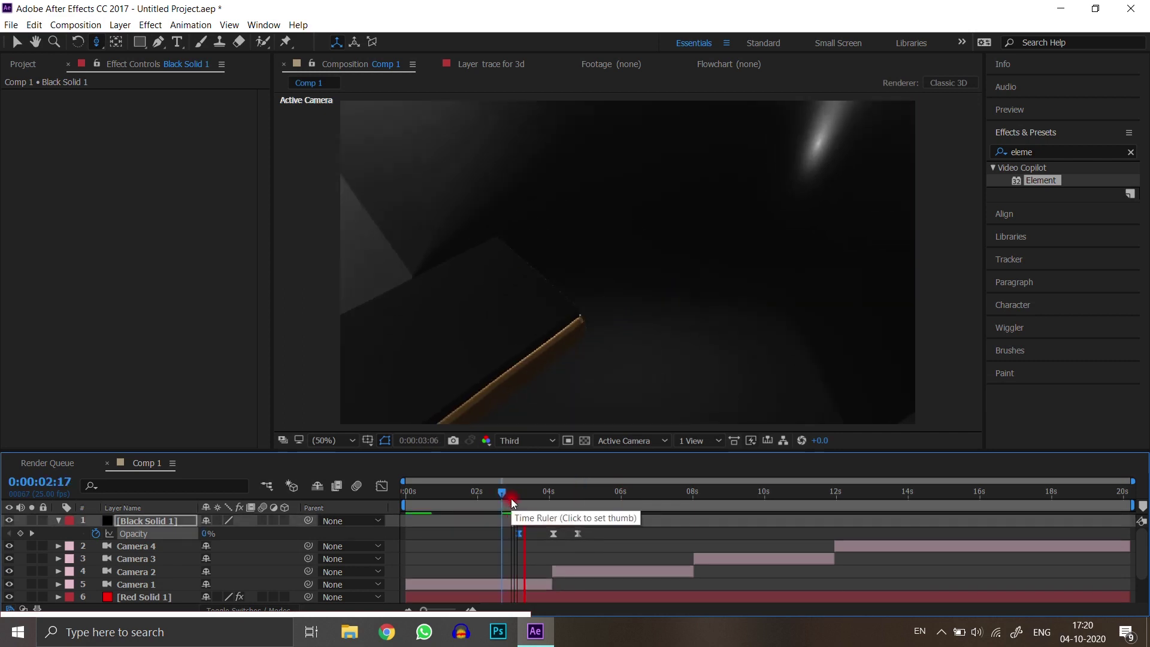
key(space)
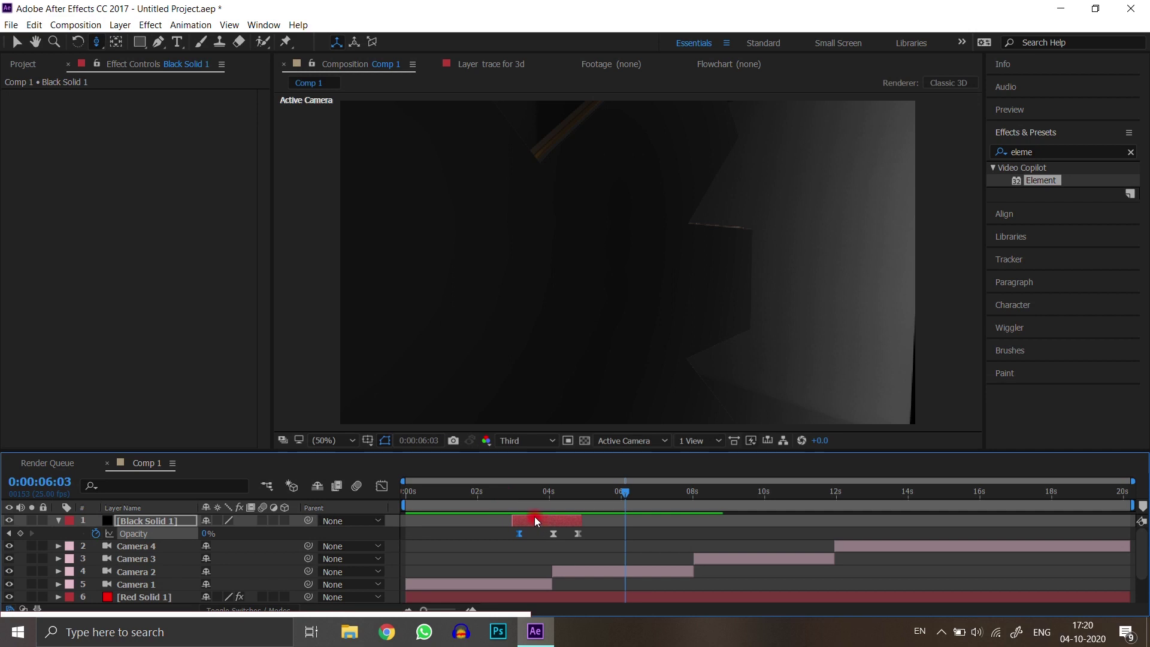
Duplicate the black fade solid, place the copy over the second camera cut at about 8 seconds, and preview it
key(ctrl+d)
drag(551, 527, 689, 525)
key(space)
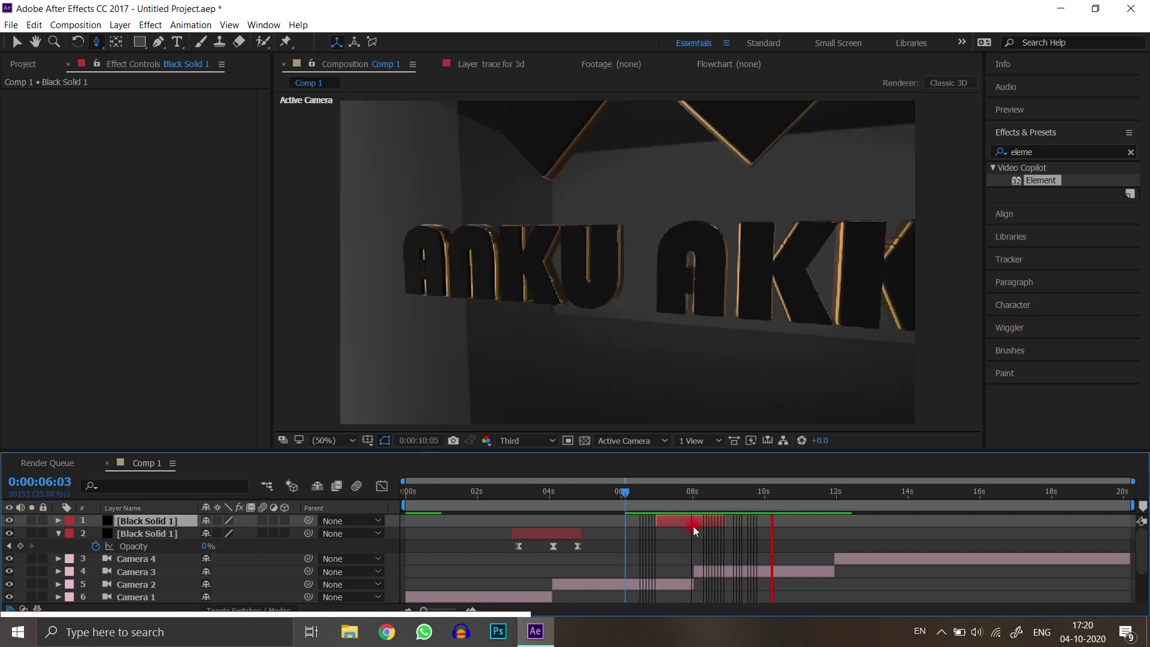
key(space)
Duplicate the black fade solid again, center the copy on the third camera cut at about 12 seconds, and preview it
key(ctrl+d)
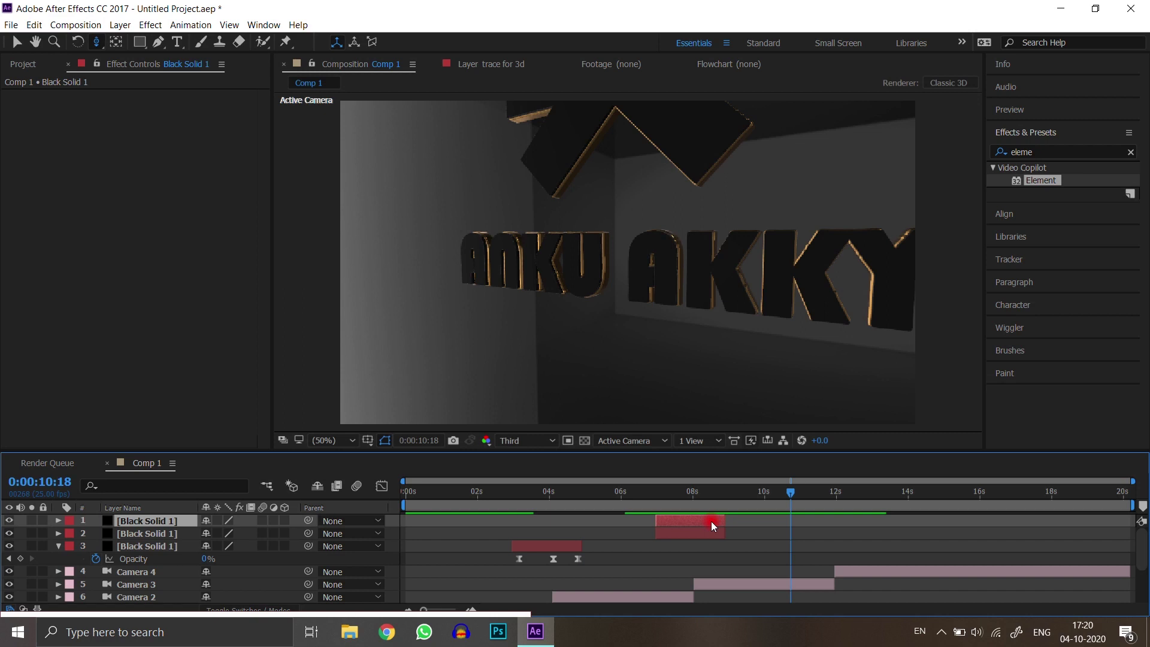
drag(710, 520, 840, 519)
key(space)
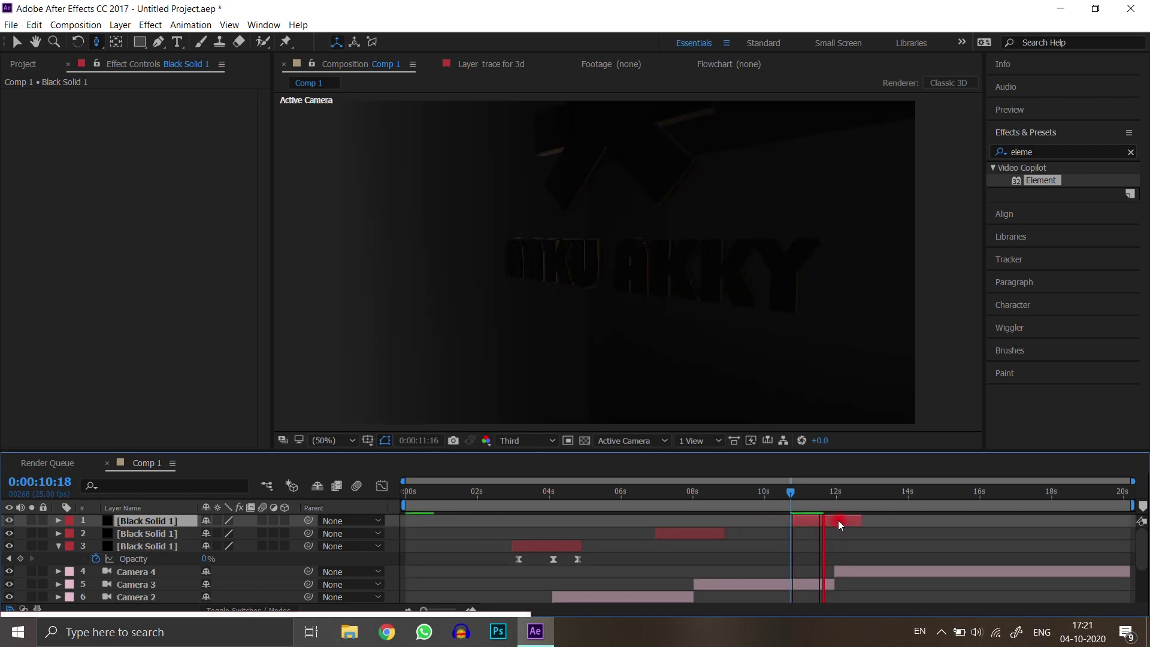
drag(834, 521, 833, 523)
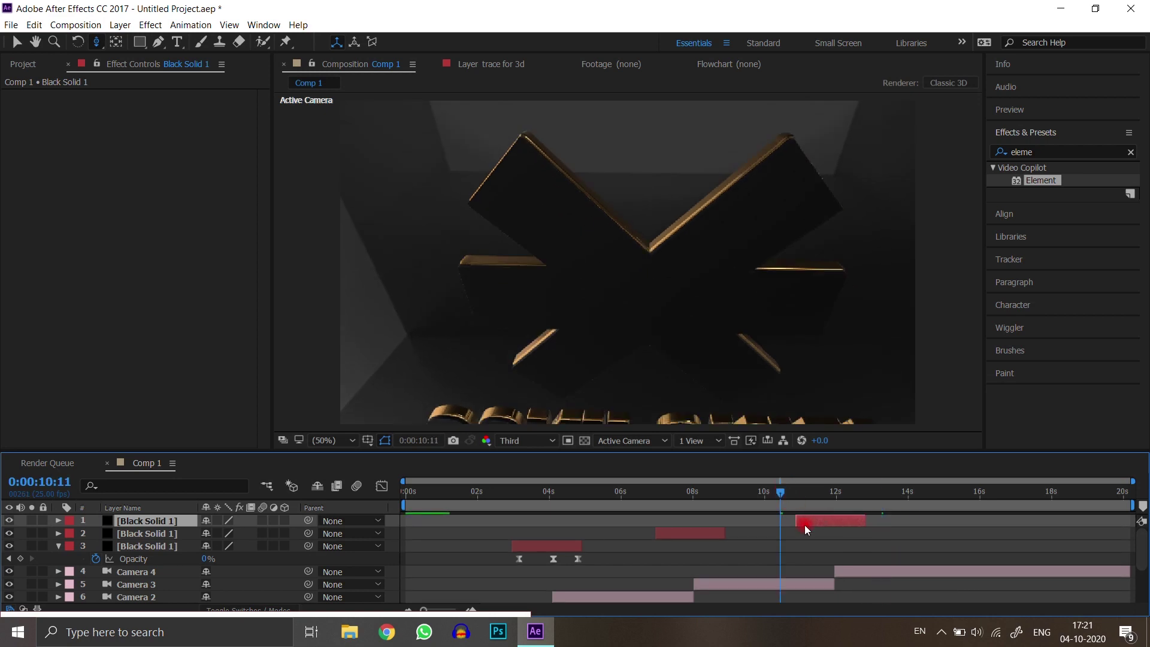
key(space)
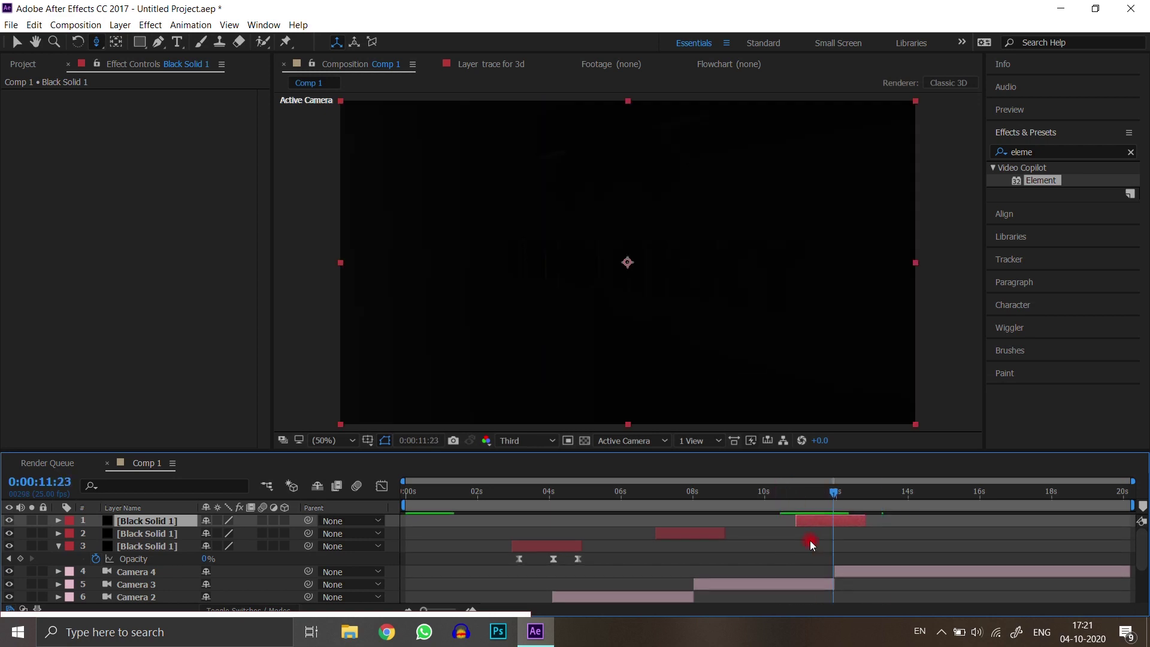
key(space)
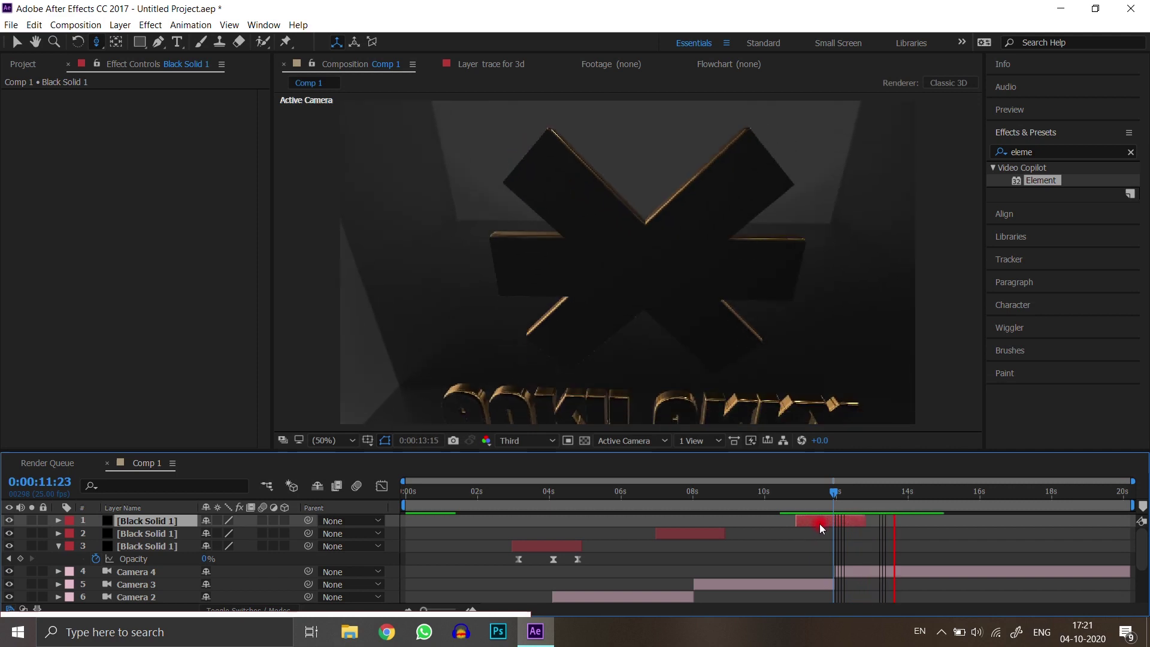